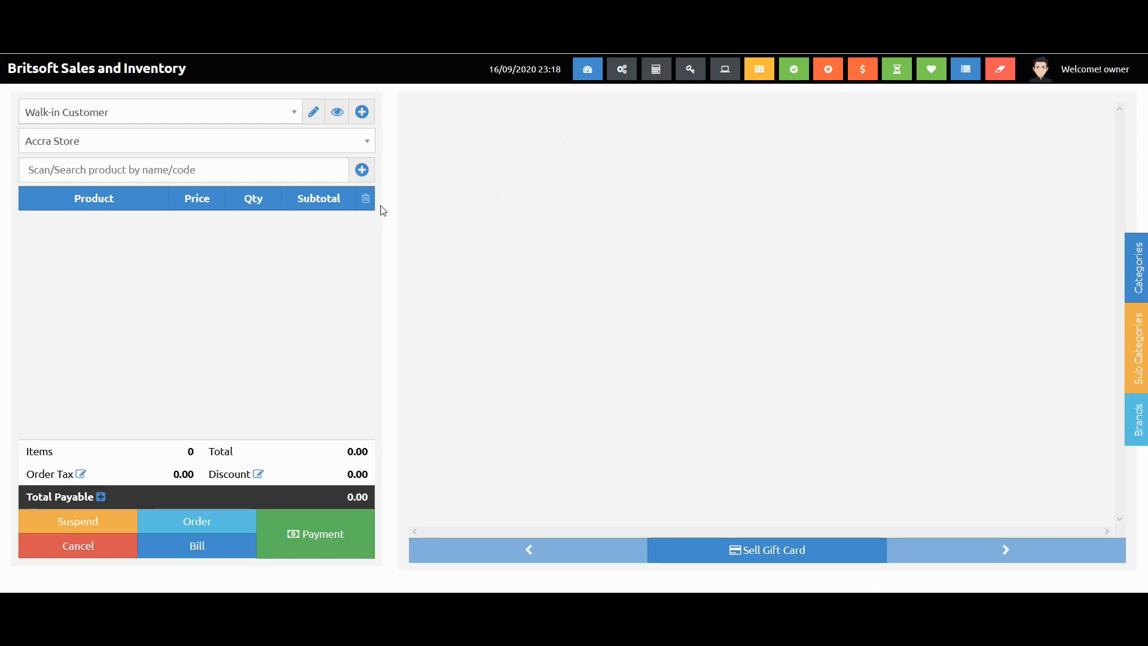
# Step: Find the product Gillette by searching "g", add it to the sale and set its quantity to 3
pyautogui.click(230, 170)
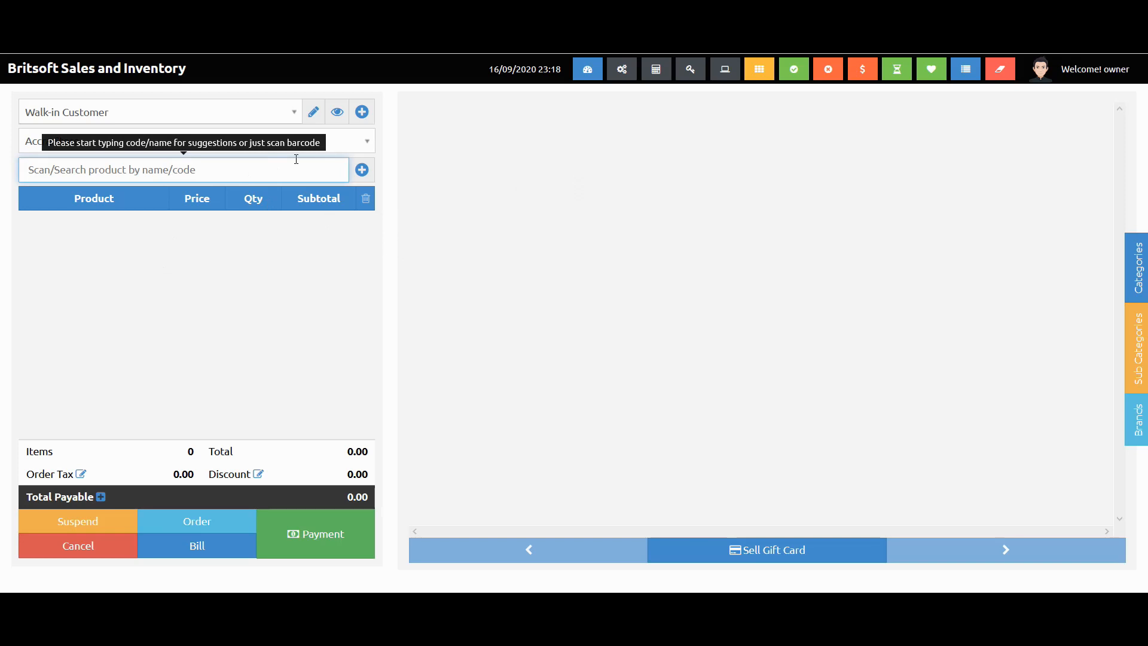
pyautogui.write('g')
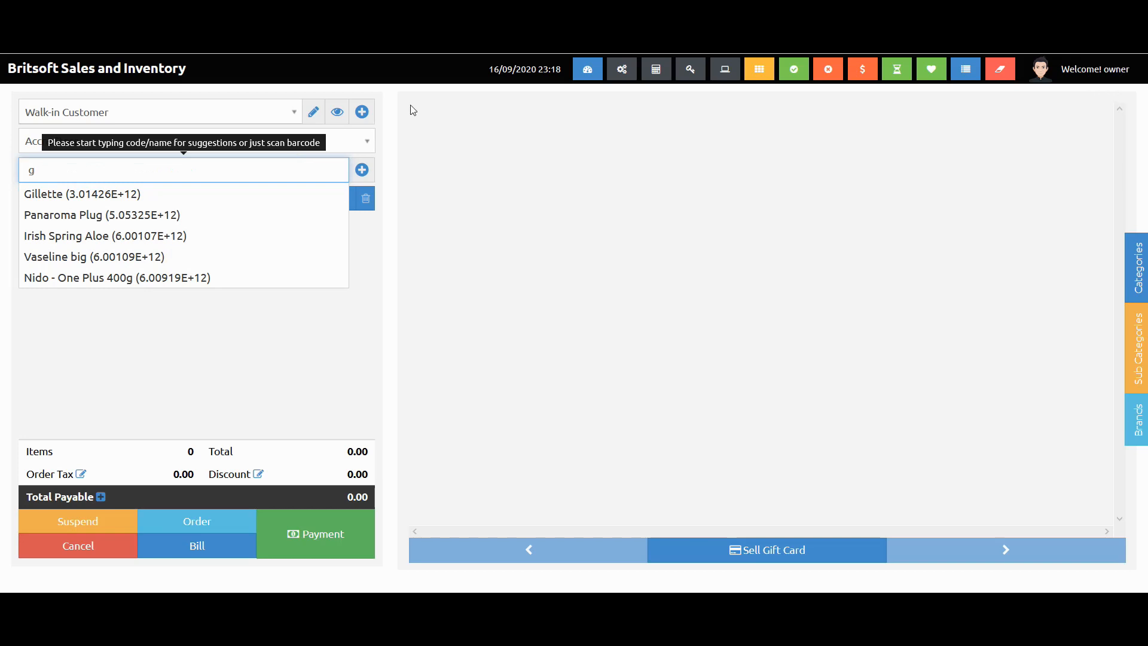
pyautogui.click(60, 194)
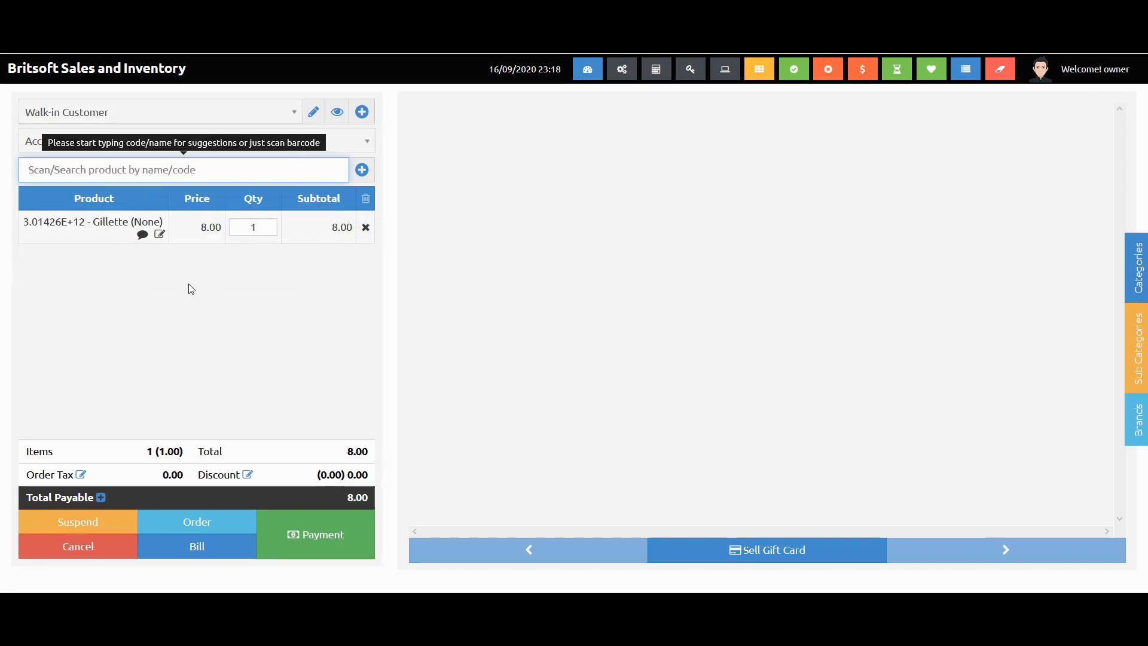
pyautogui.click(259, 228)
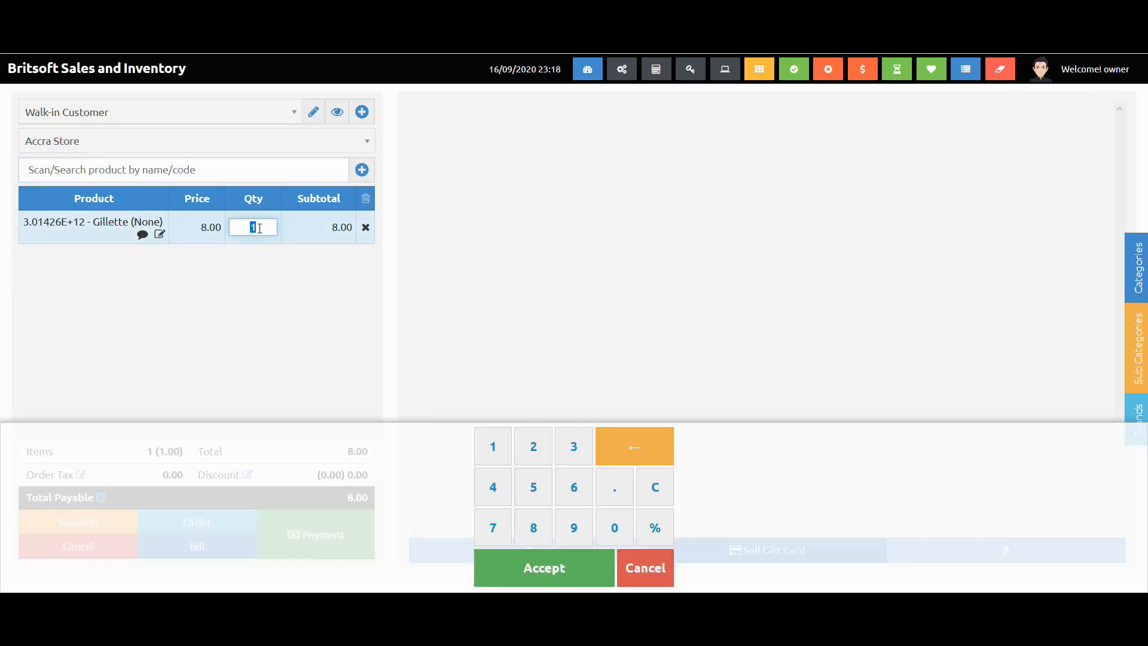
pyautogui.write('3')
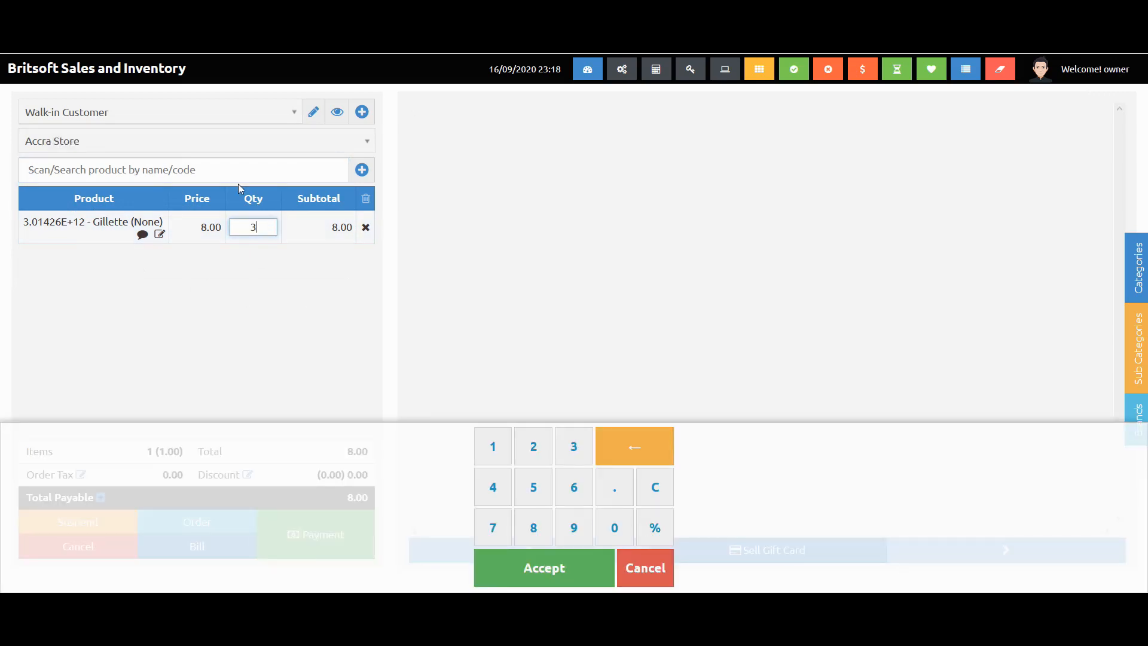
# Step: Search products for "h", add Joy Ointment to the sale and set its quantity to 2
pyautogui.click(231, 166)
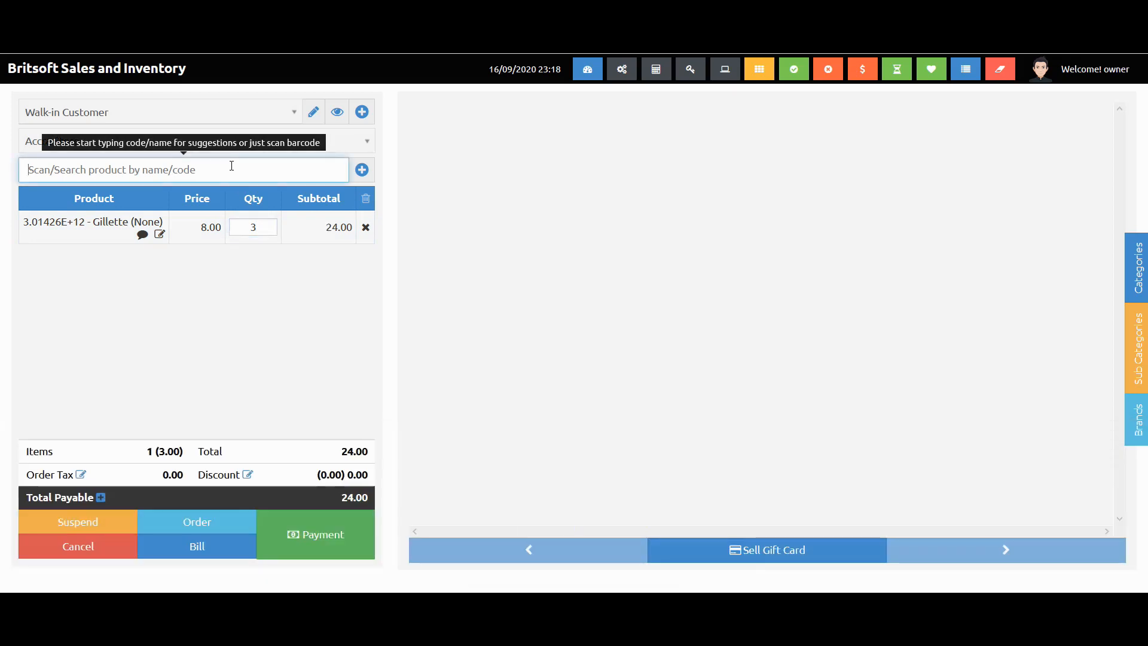
pyautogui.write('h')
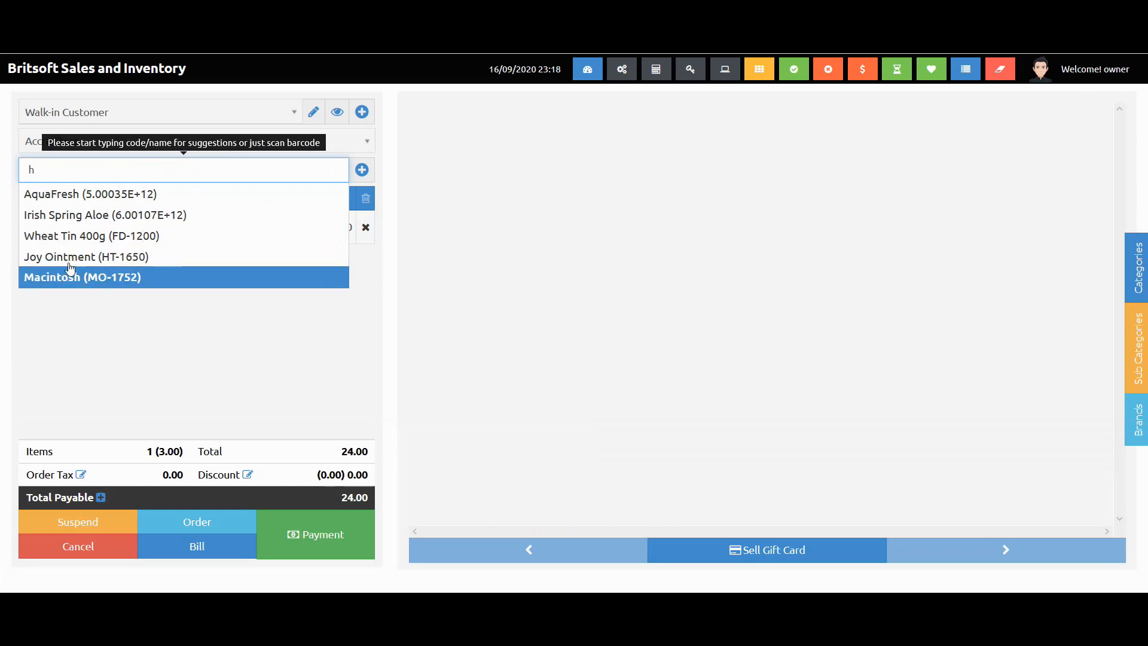
pyautogui.click(73, 257)
pyautogui.click(264, 231)
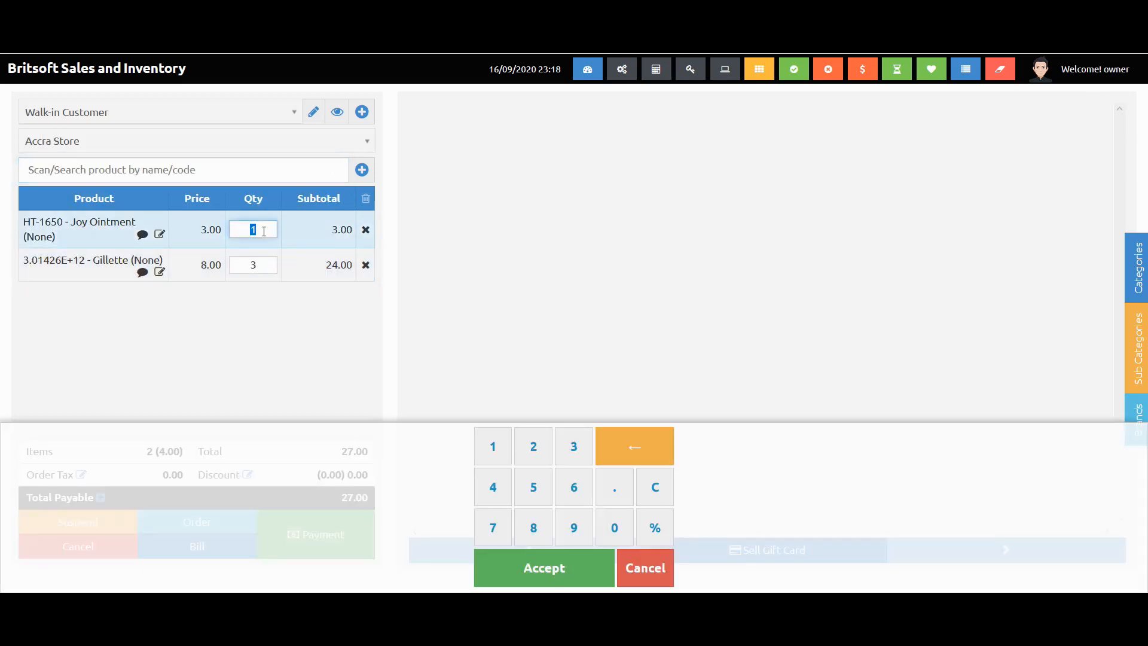
pyautogui.write('2')
pyautogui.click(482, 252)
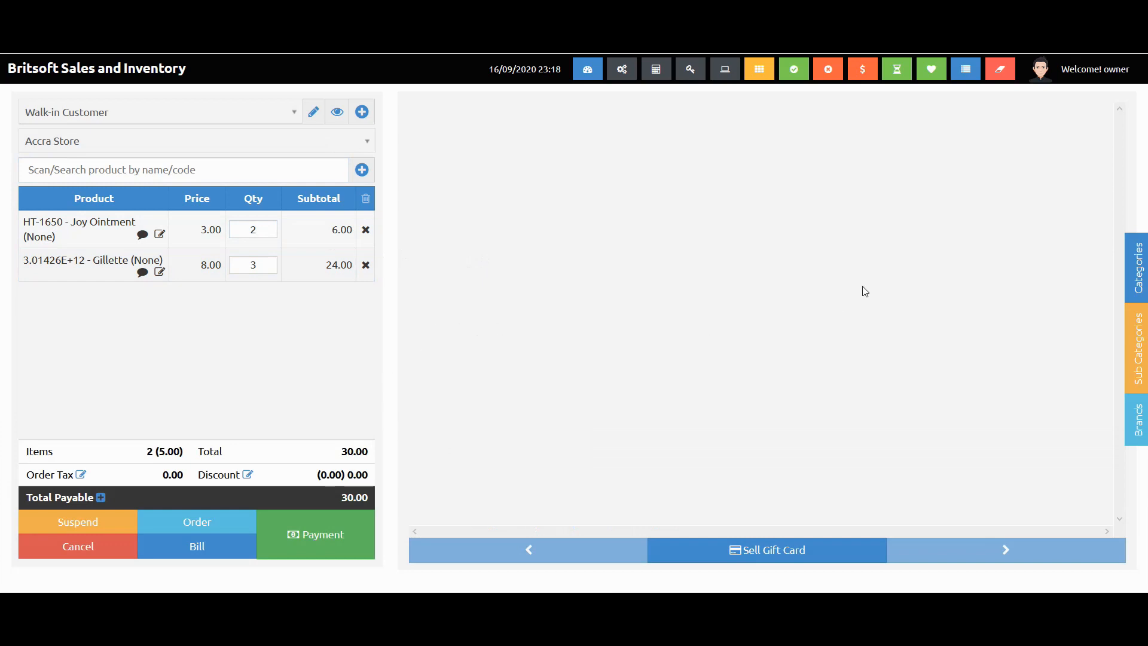
# Step: Add Yazz Pads from the Diapers category to the sale and set its quantity to 2
pyautogui.click(1136, 290)
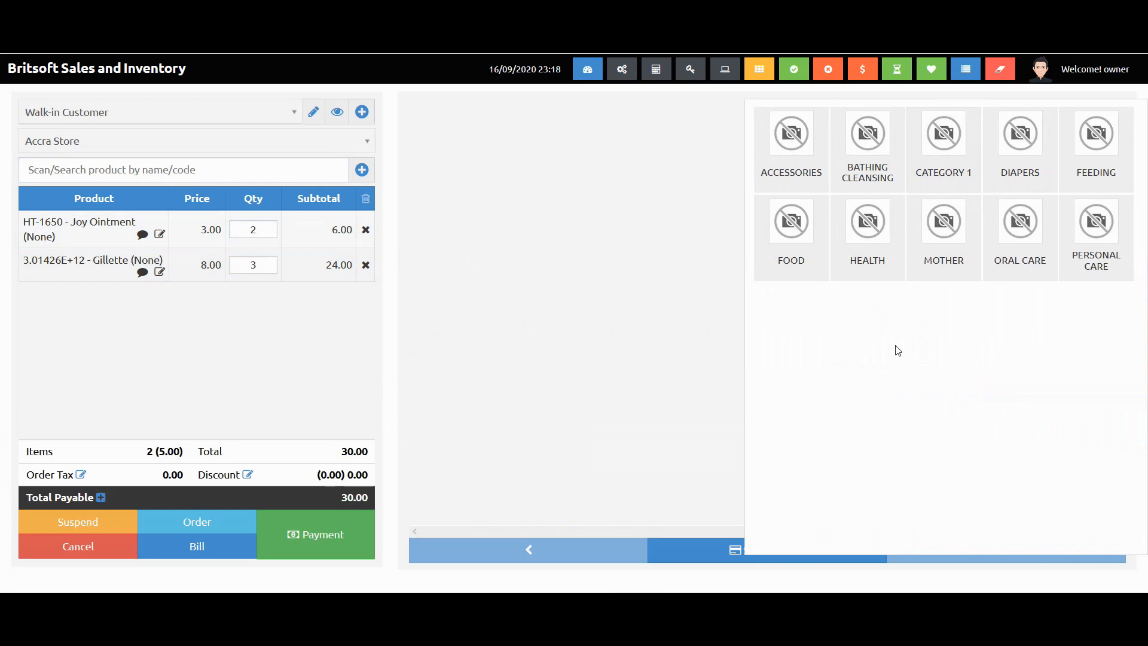
pyautogui.click(1039, 149)
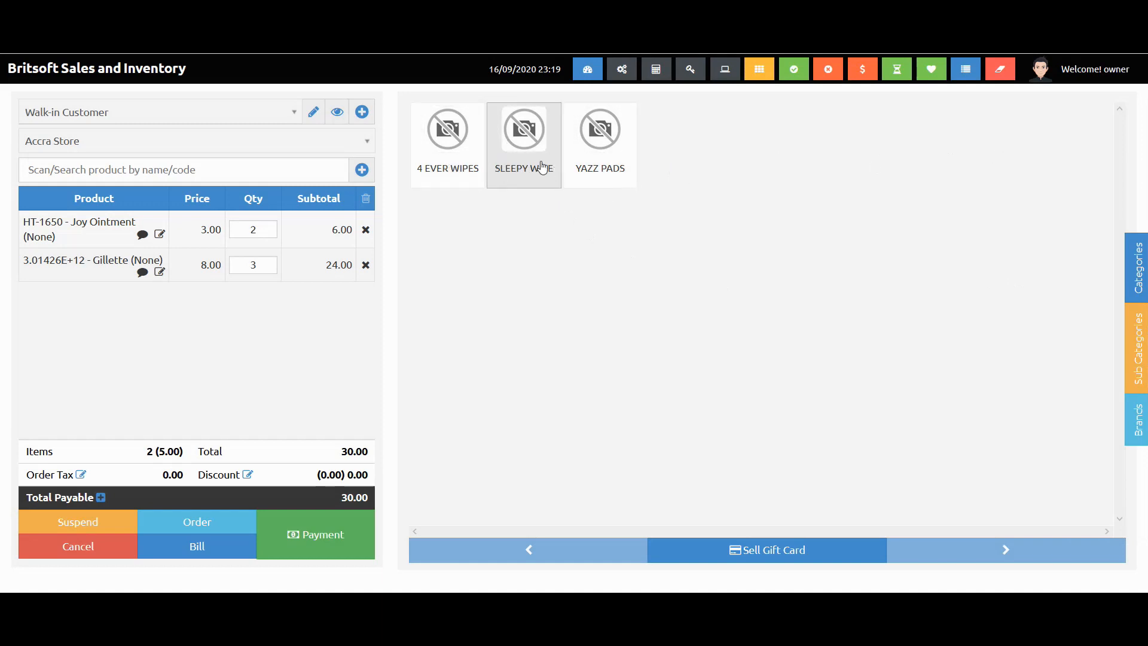
pyautogui.click(600, 146)
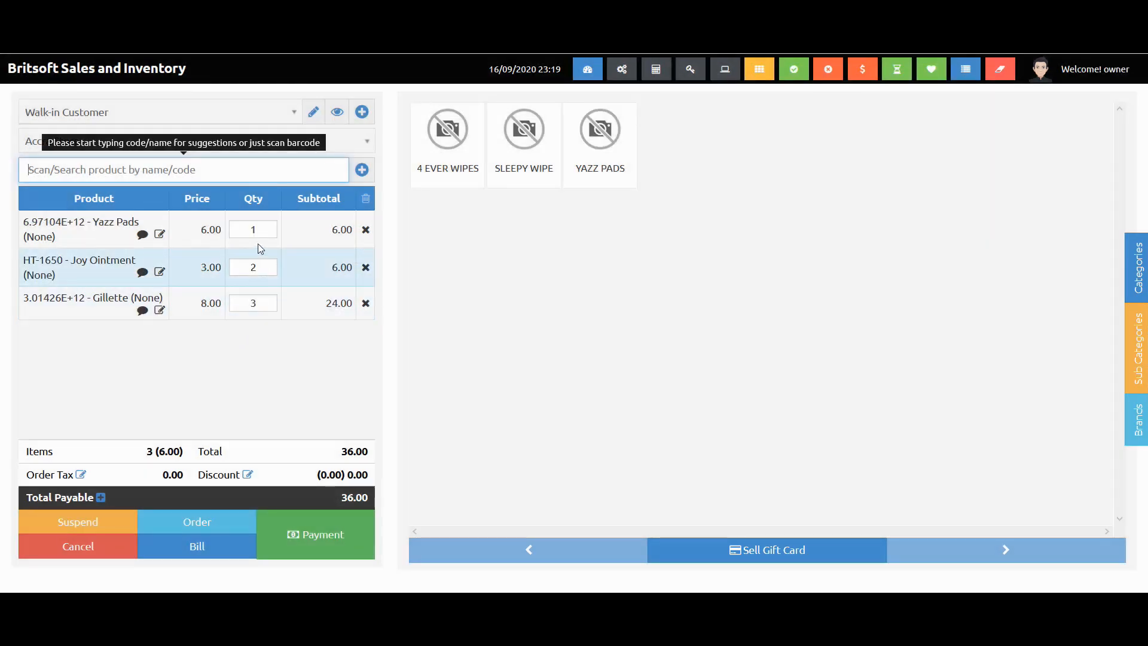
pyautogui.click(257, 231)
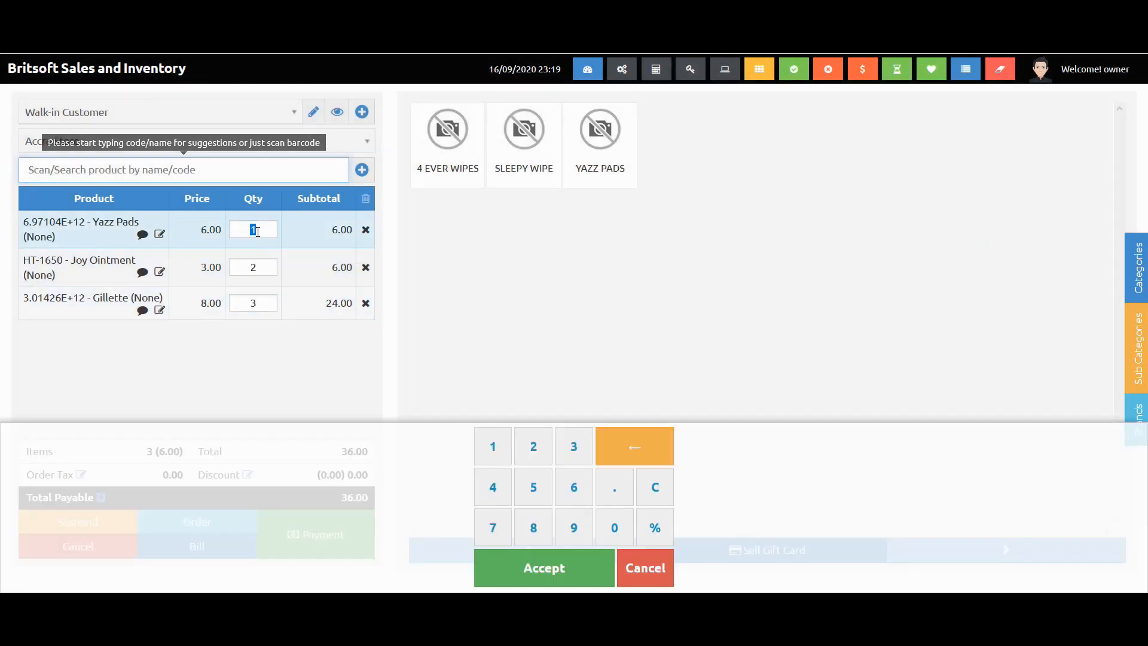
pyautogui.write('2')
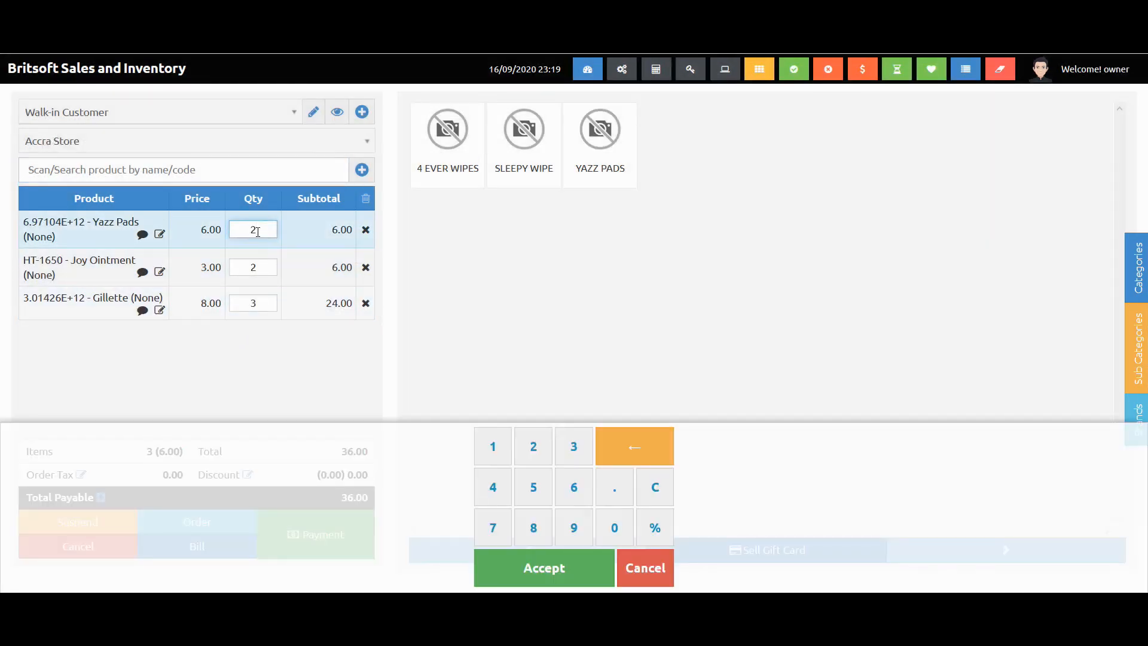
pyautogui.click(502, 324)
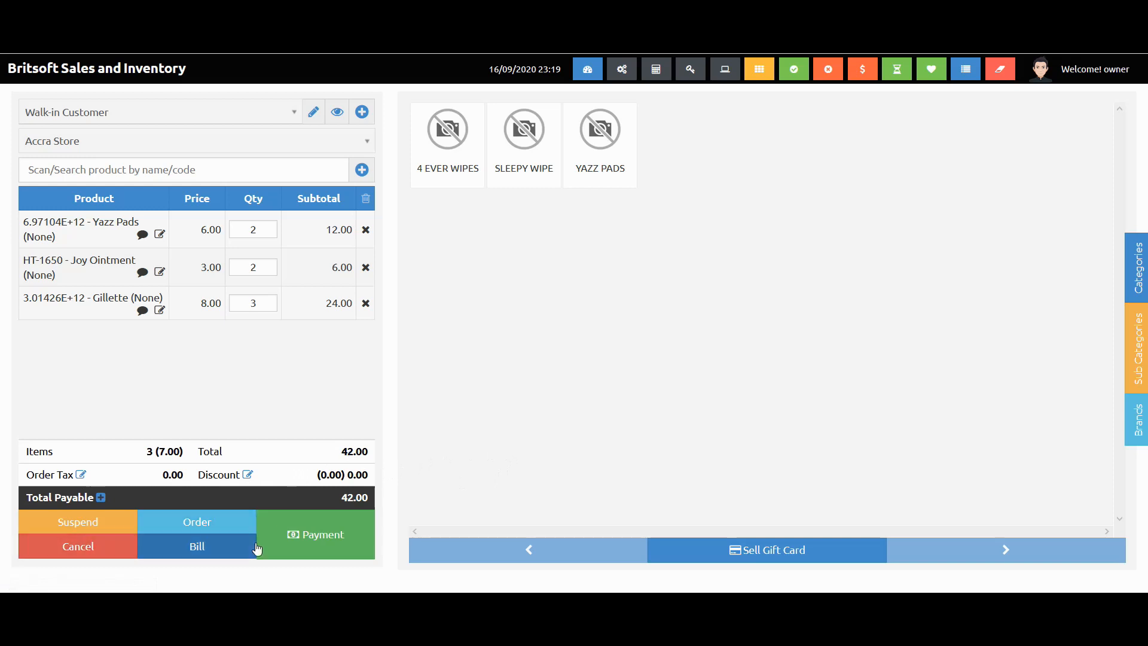
# Step: Proceed to payment and set the amount paid to 60, keeping Cash as the payment method
pyautogui.click(345, 530)
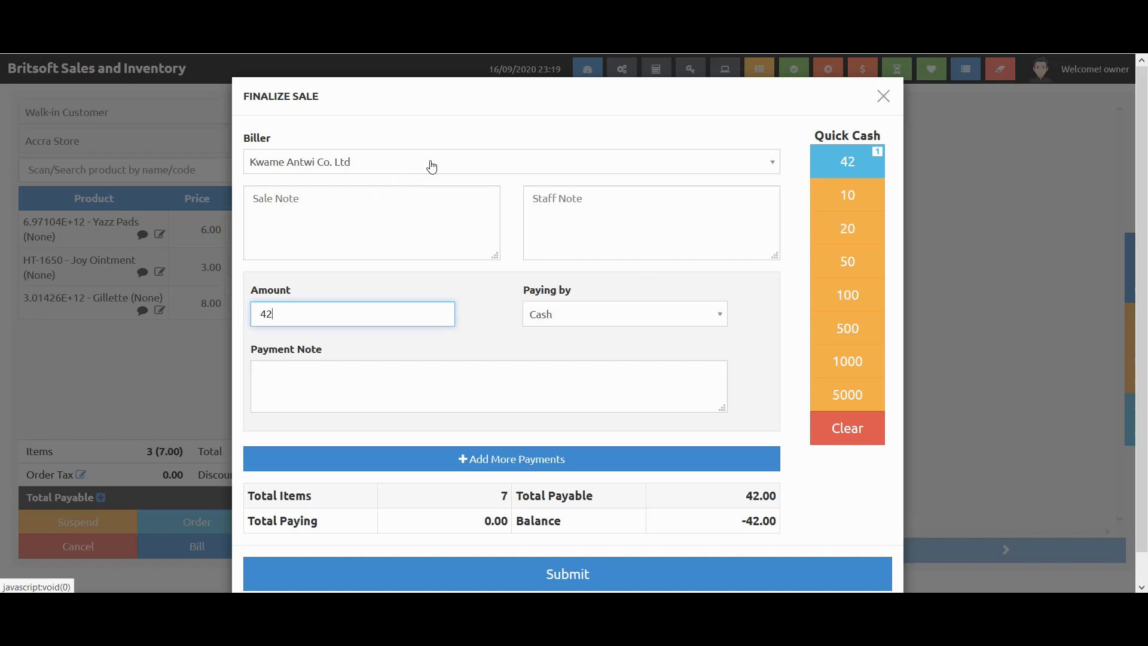
pyautogui.click(398, 291)
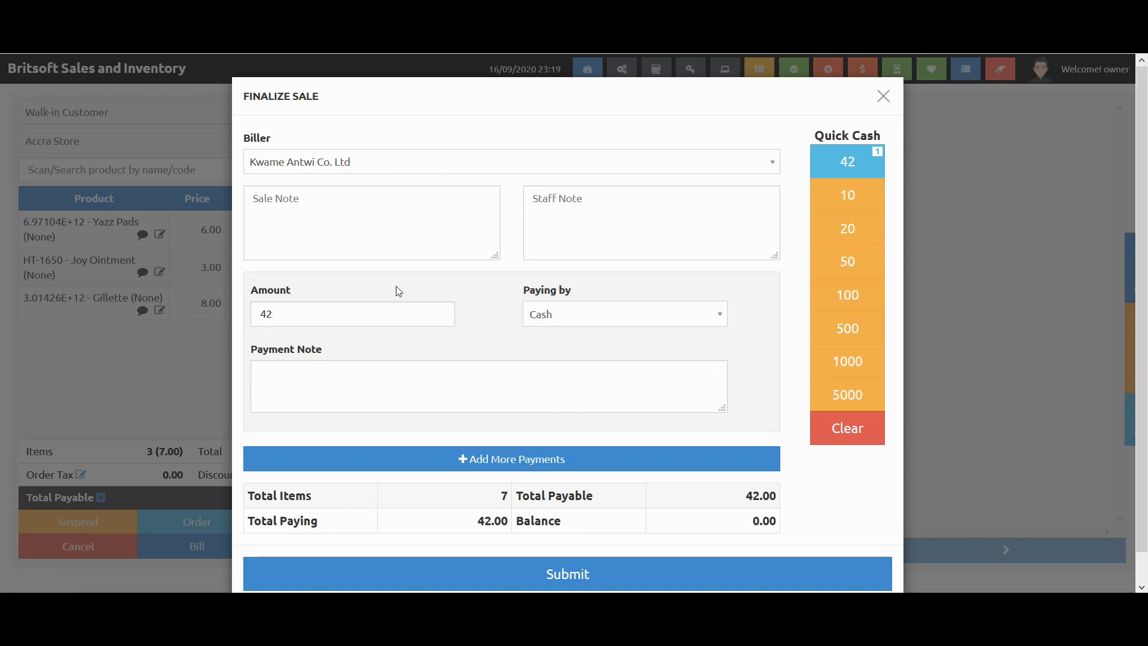
pyautogui.click(295, 321)
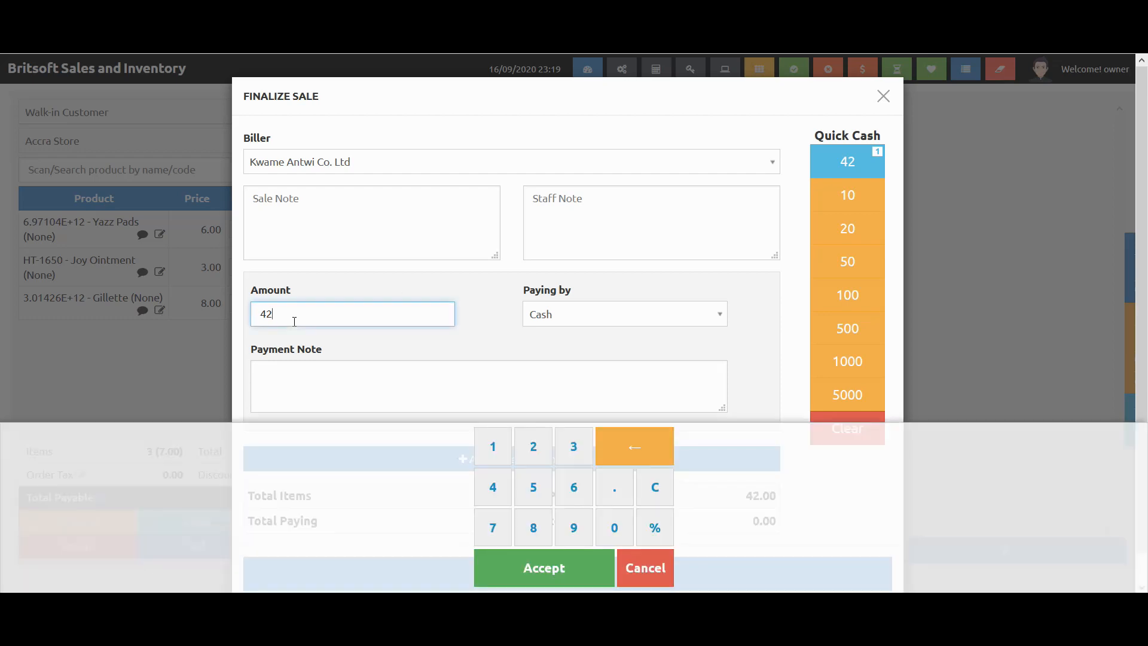
pyautogui.write('60')
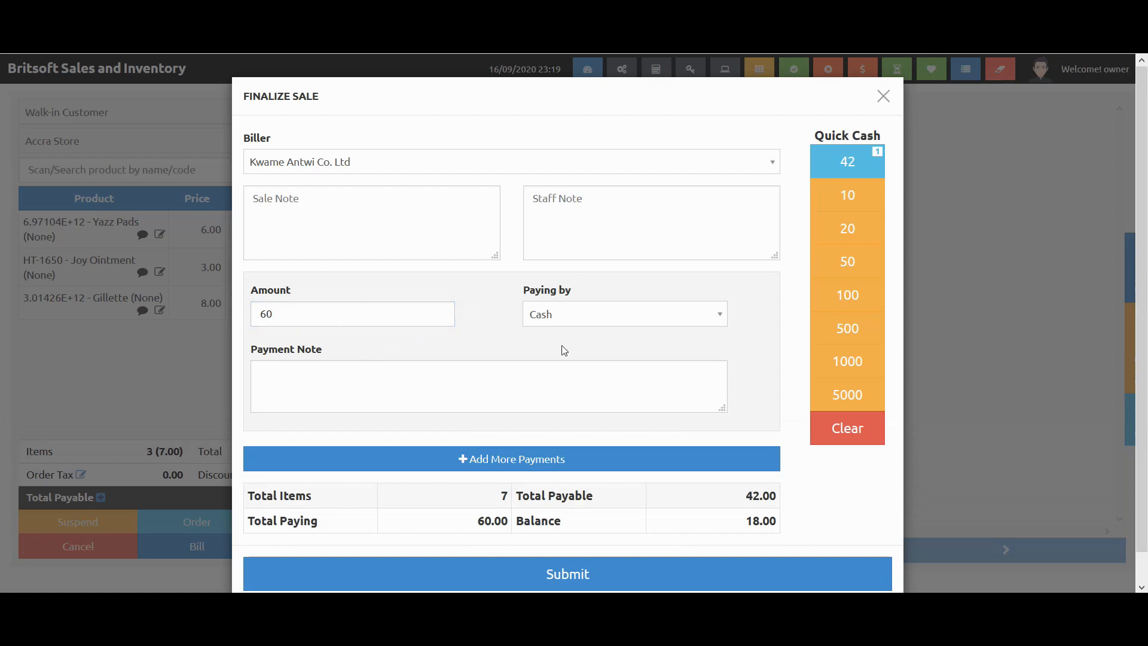
pyautogui.click(612, 317)
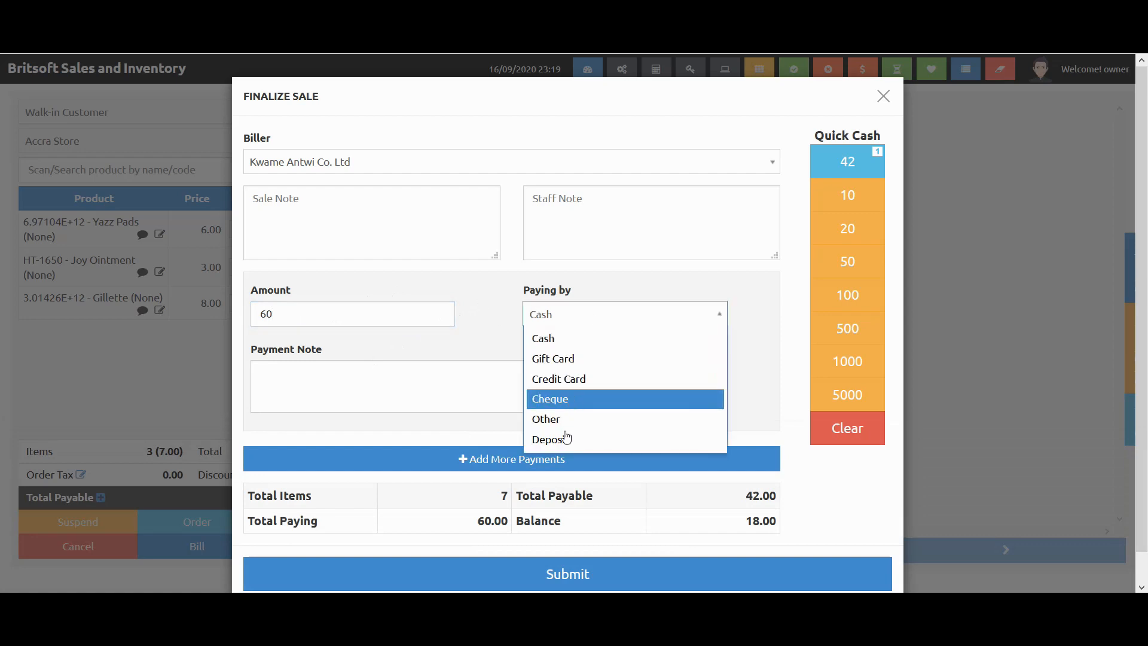
pyautogui.click(755, 284)
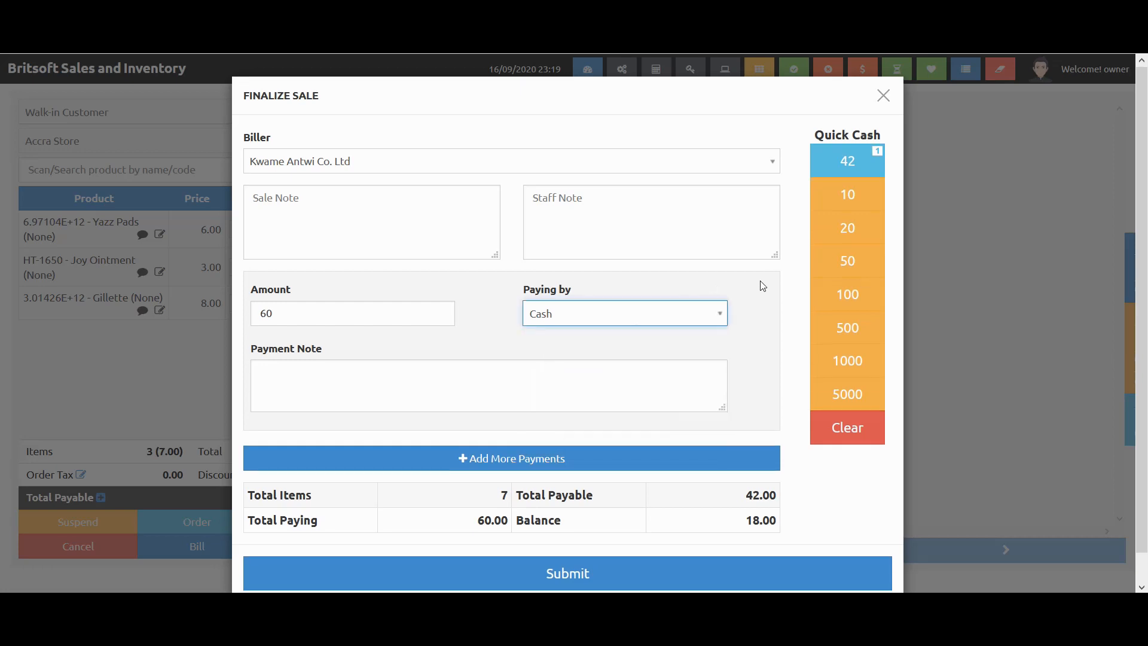
# Step: Submit the sale and dismiss the receipt's print dialog without printing
pyautogui.scroll(-1, 663, 349)
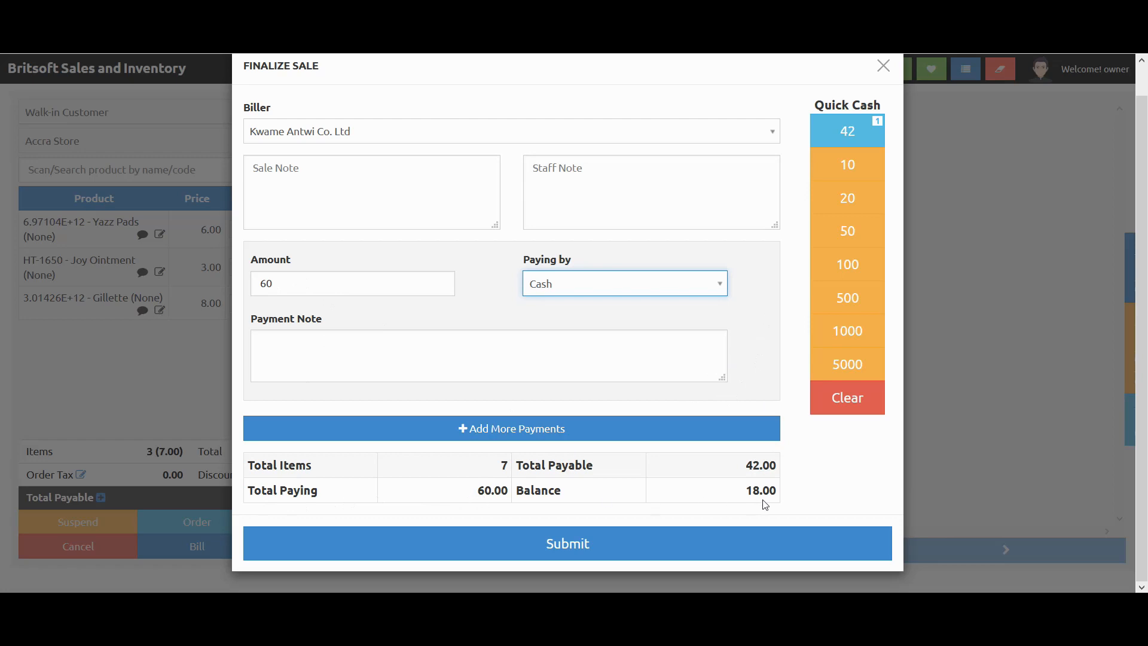
pyautogui.click(605, 530)
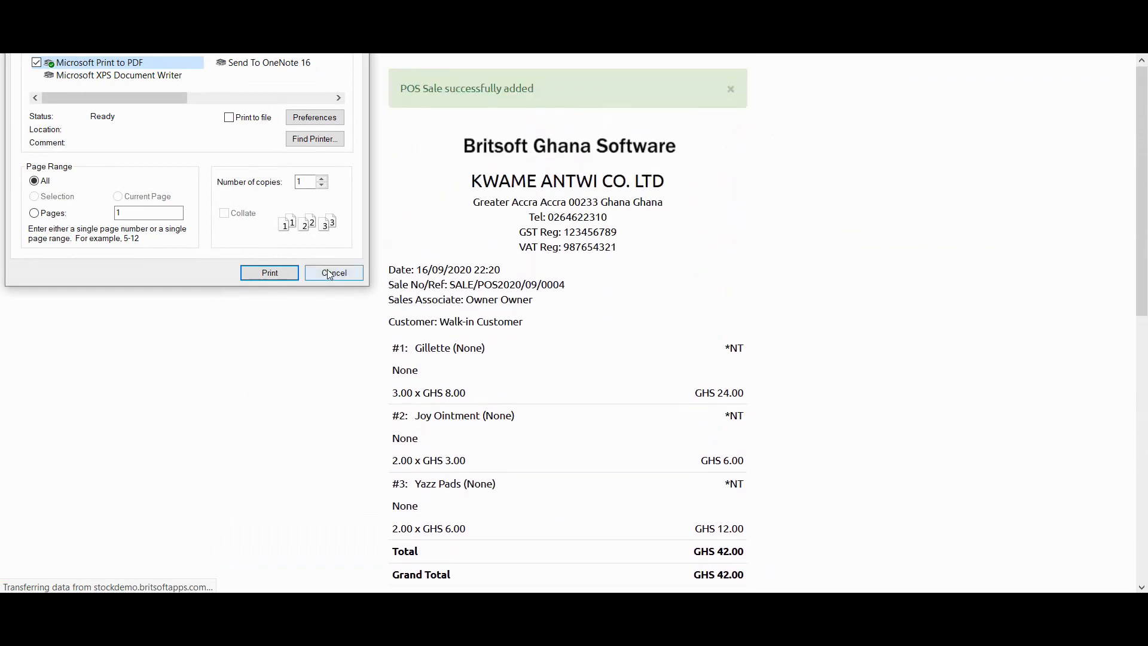
pyautogui.click(329, 273)
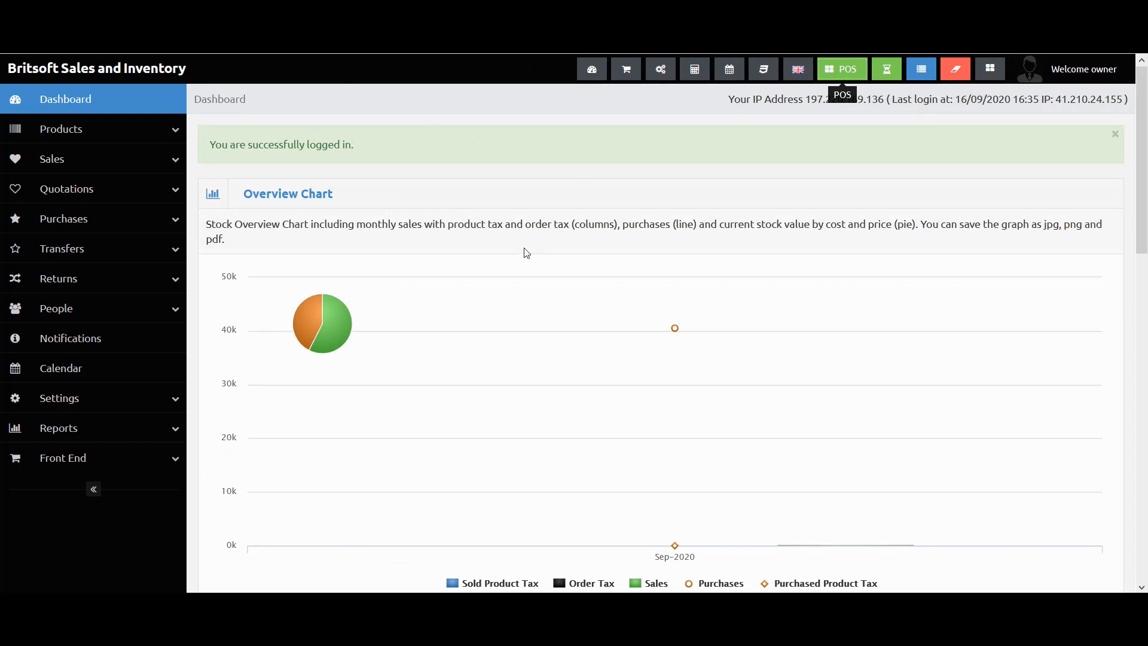
# Step: Open the list of products for all warehouses and review its entries
pyautogui.click(174, 131)
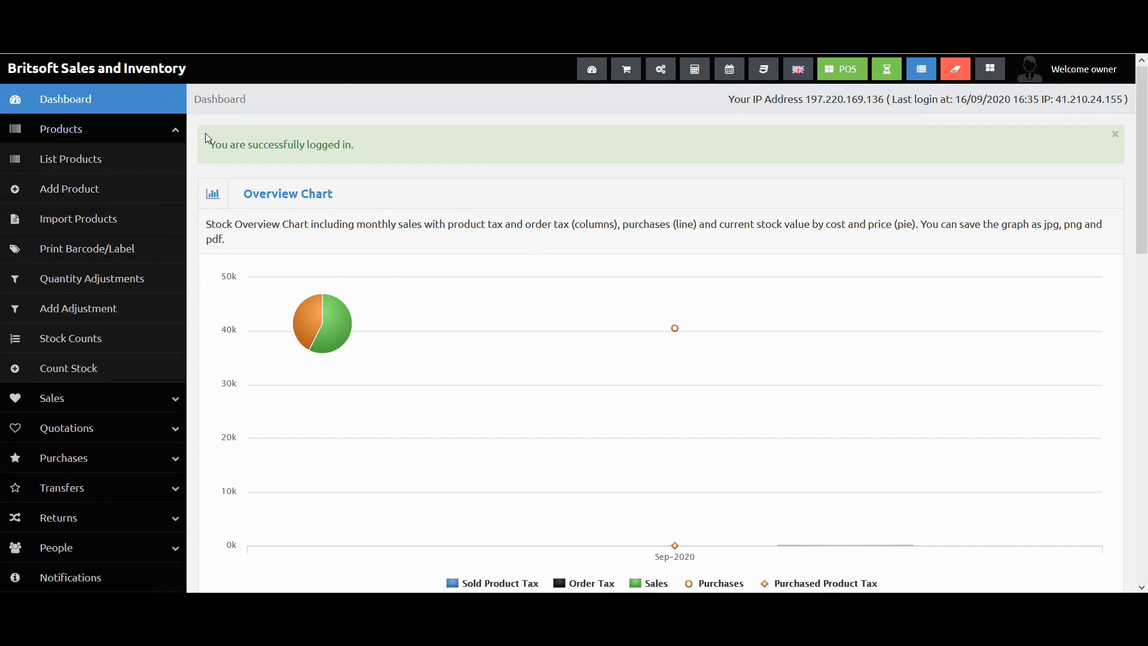
pyautogui.click(64, 164)
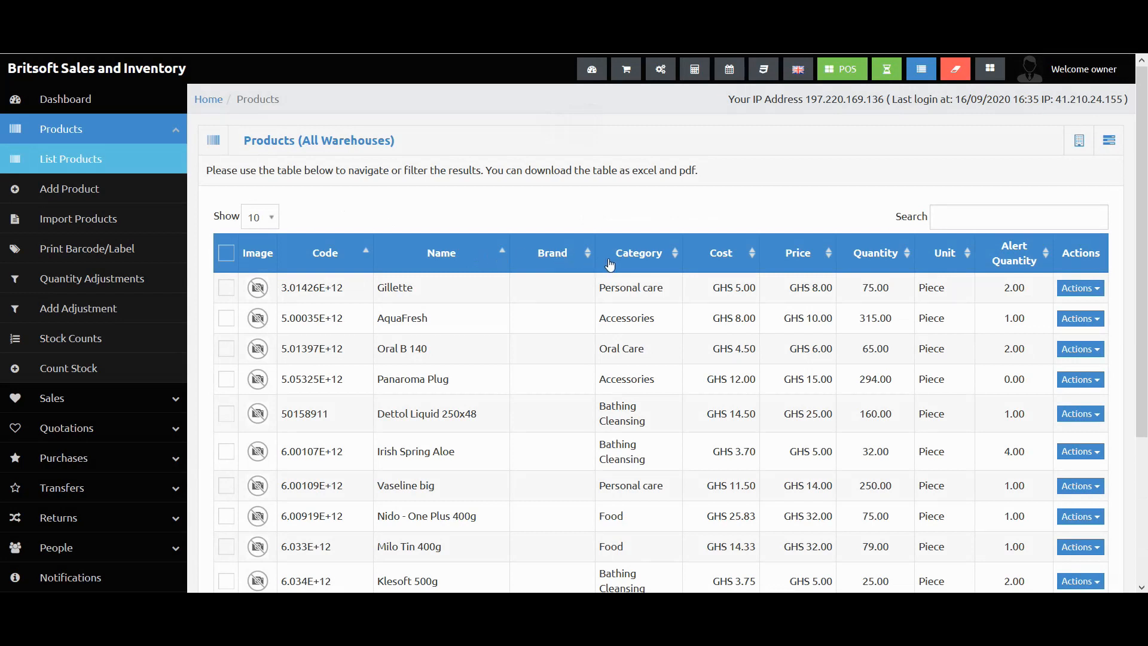
pyautogui.scroll(-1, 656, 278)
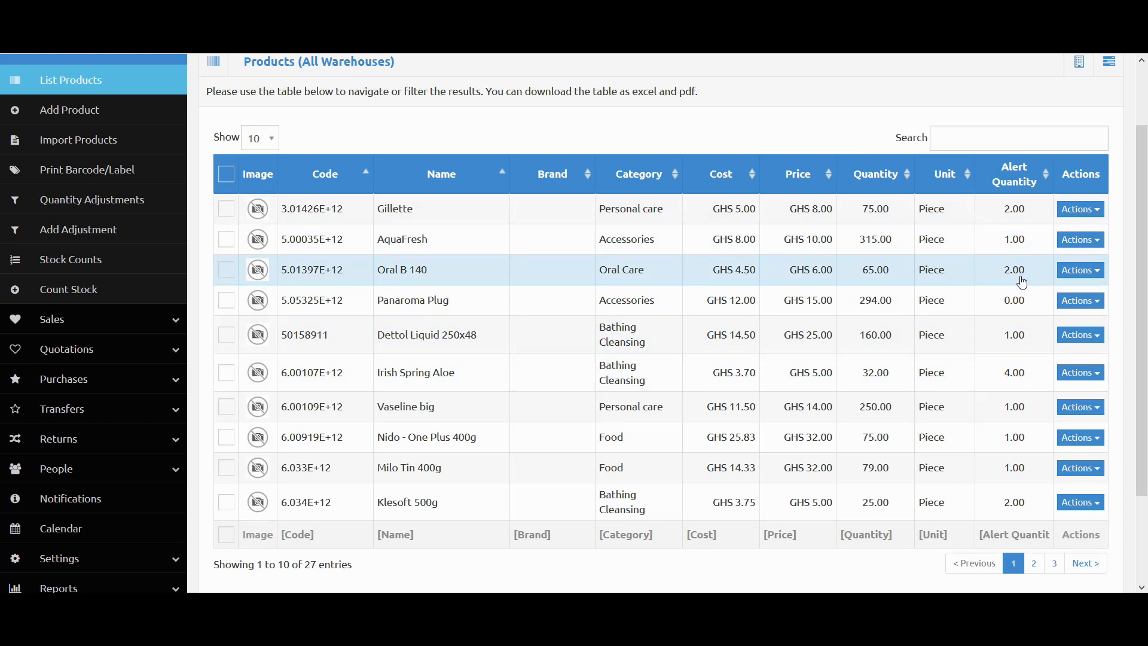
# Step: Open the Gillette product's details and examine its pricing, tax settings and warehouse quantities
pyautogui.click(1097, 211)
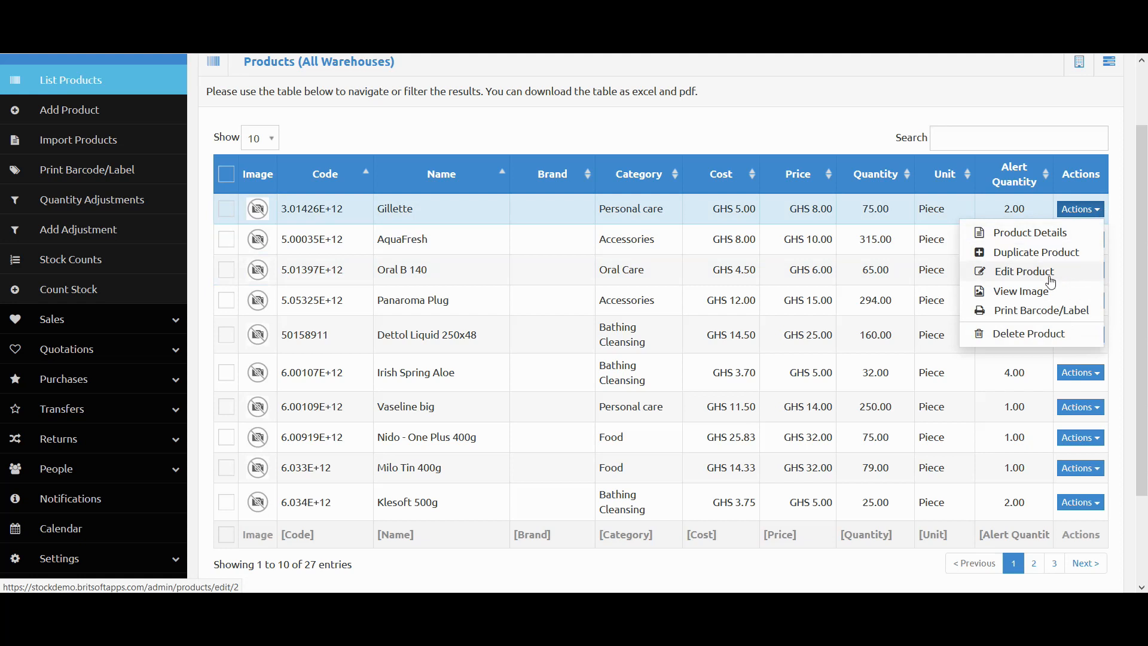
pyautogui.click(1050, 240)
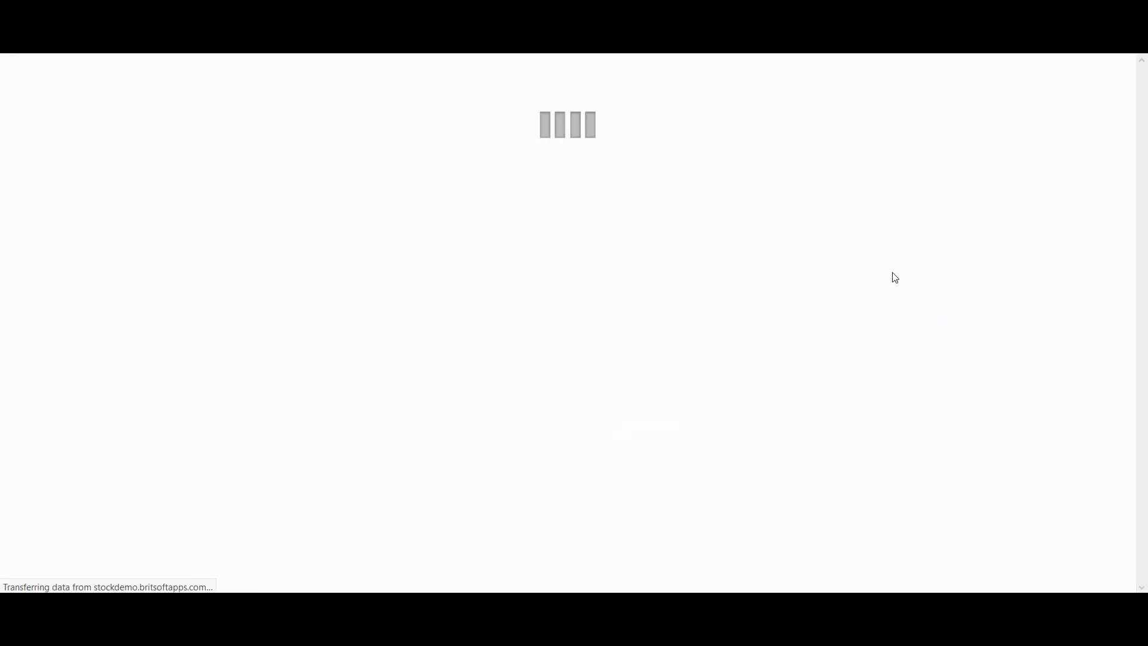
pyautogui.scroll(-3, 895, 261)
pyautogui.scroll(1, 643, 215)
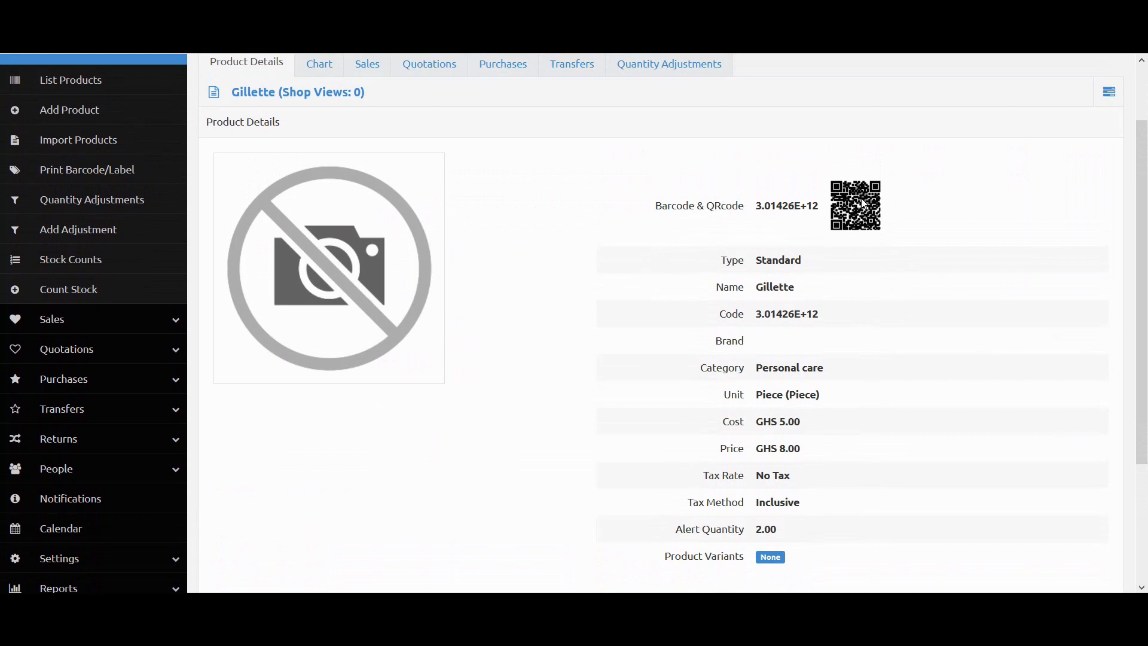
pyautogui.scroll(-3, 864, 209)
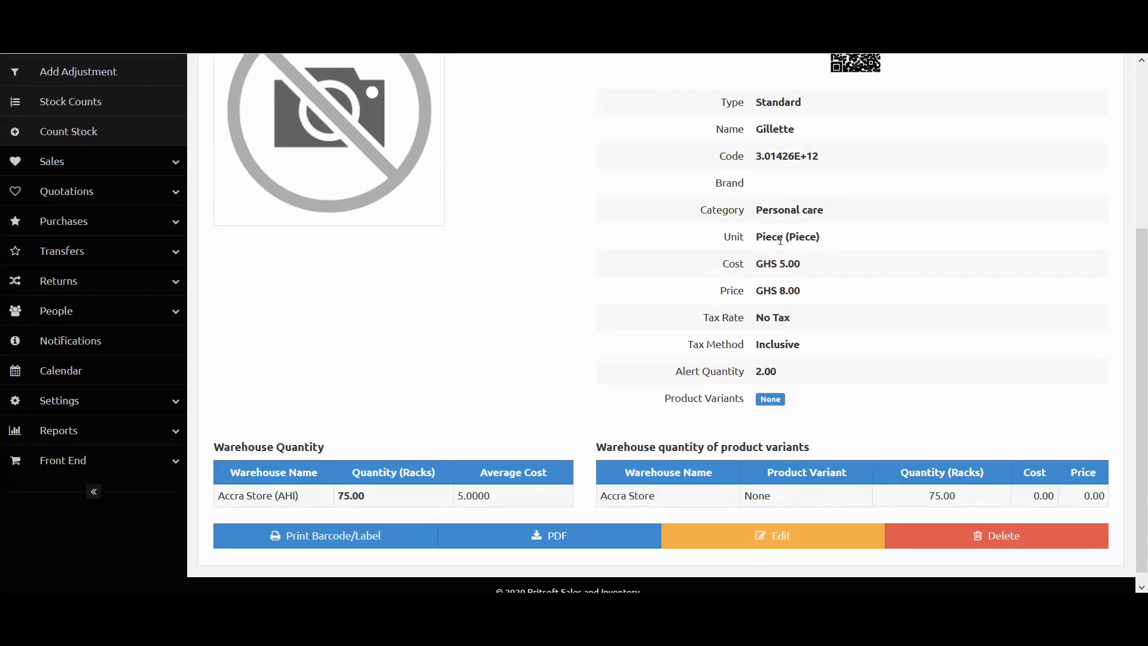
pyautogui.scroll(-1, 797, 345)
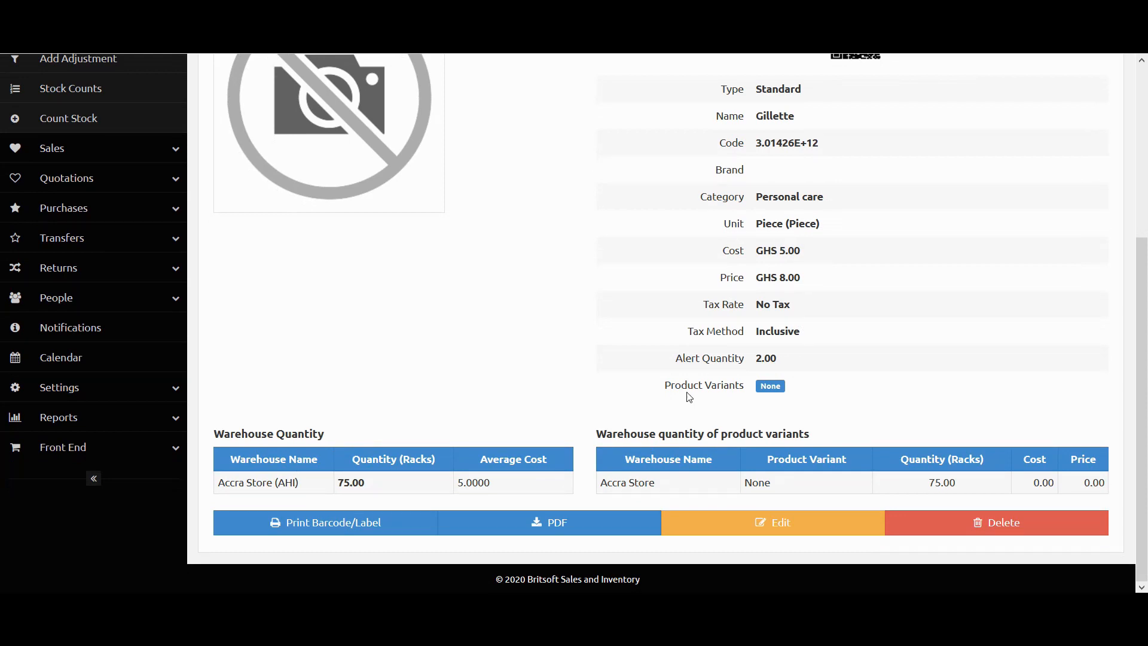
pyautogui.click(522, 525)
pyautogui.scroll(3, 869, 546)
pyautogui.scroll(2, 761, 354)
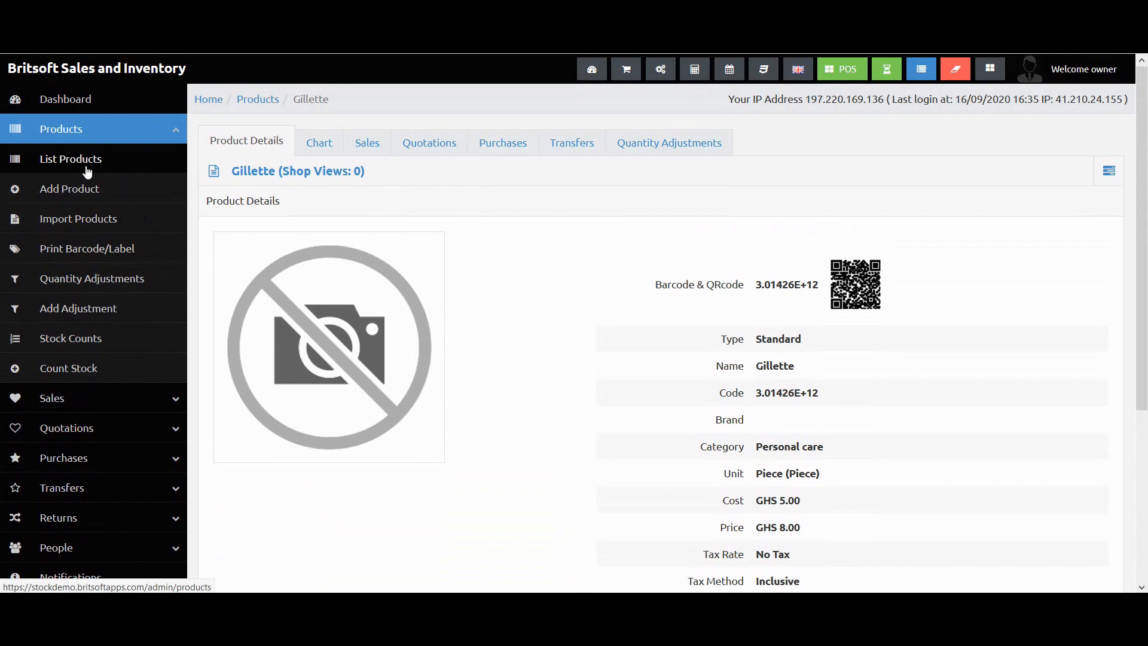
# Step: Open the form for adding a product and examine its fields, including the available category choices
pyautogui.click(159, 169)
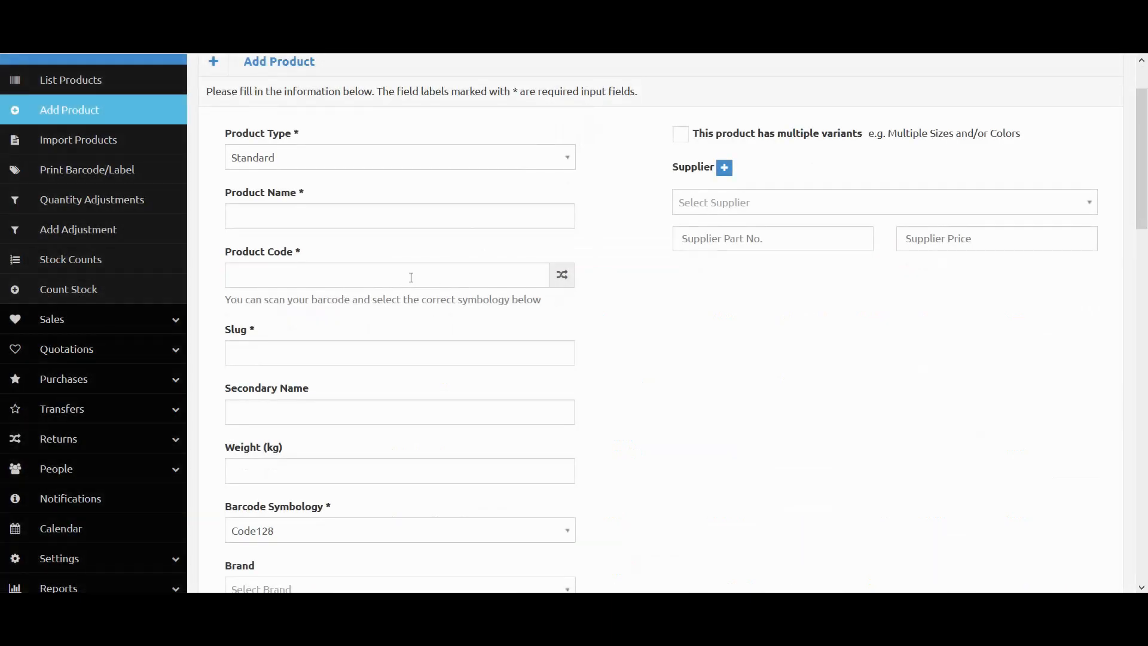
pyautogui.scroll(-2, 466, 259)
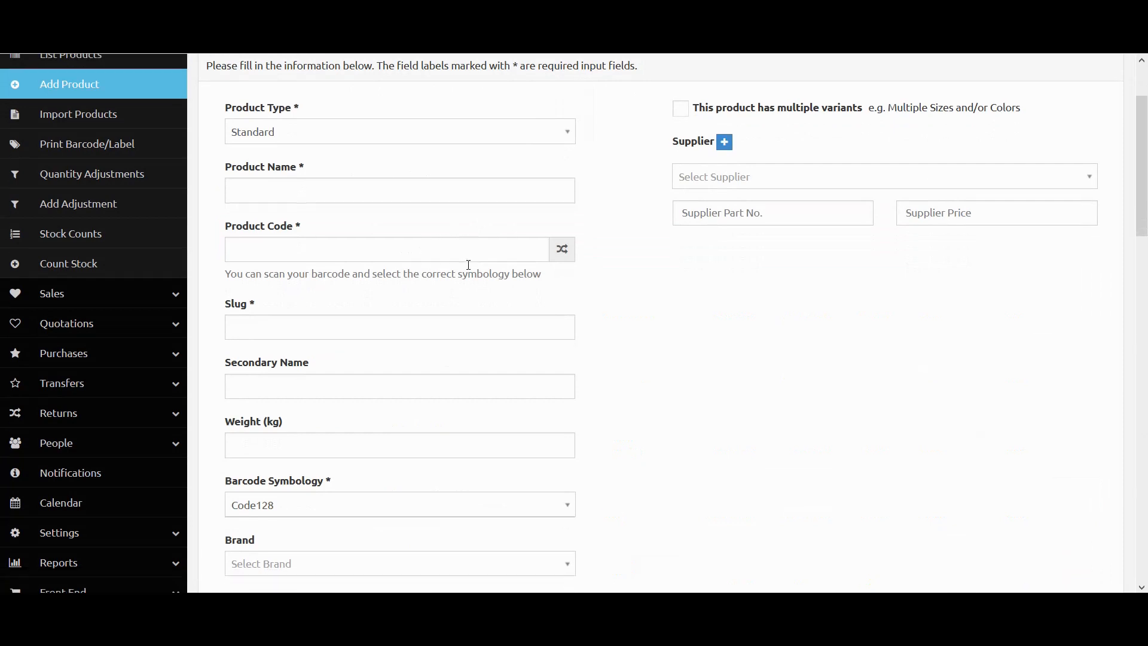
pyautogui.scroll(2, 521, 269)
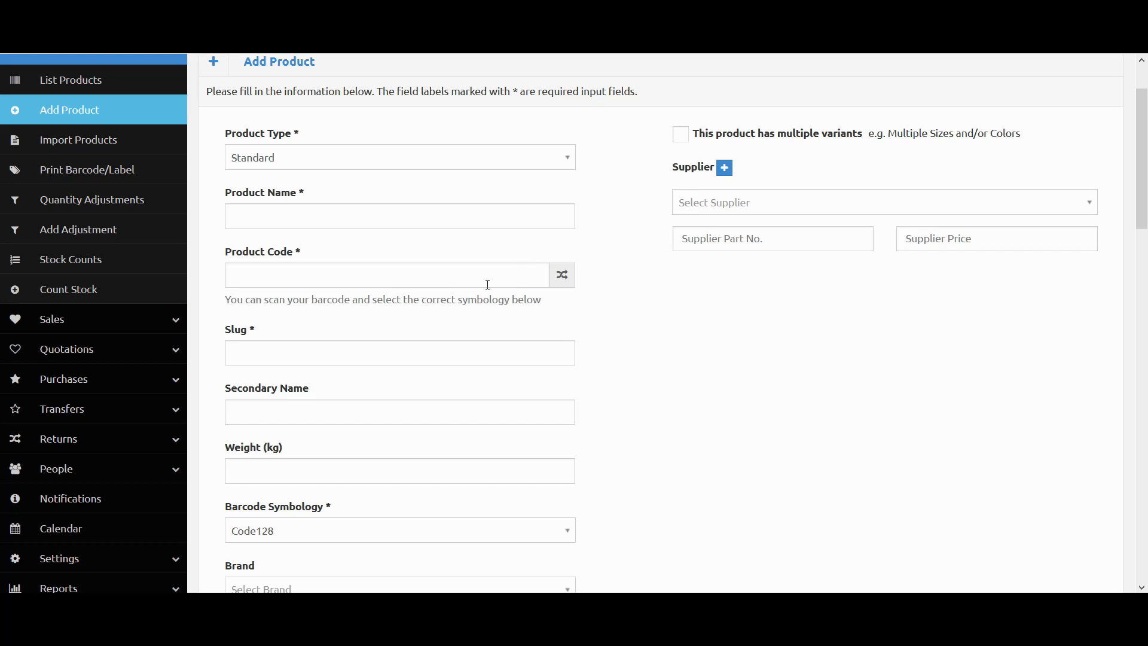
pyautogui.scroll(-5, 488, 284)
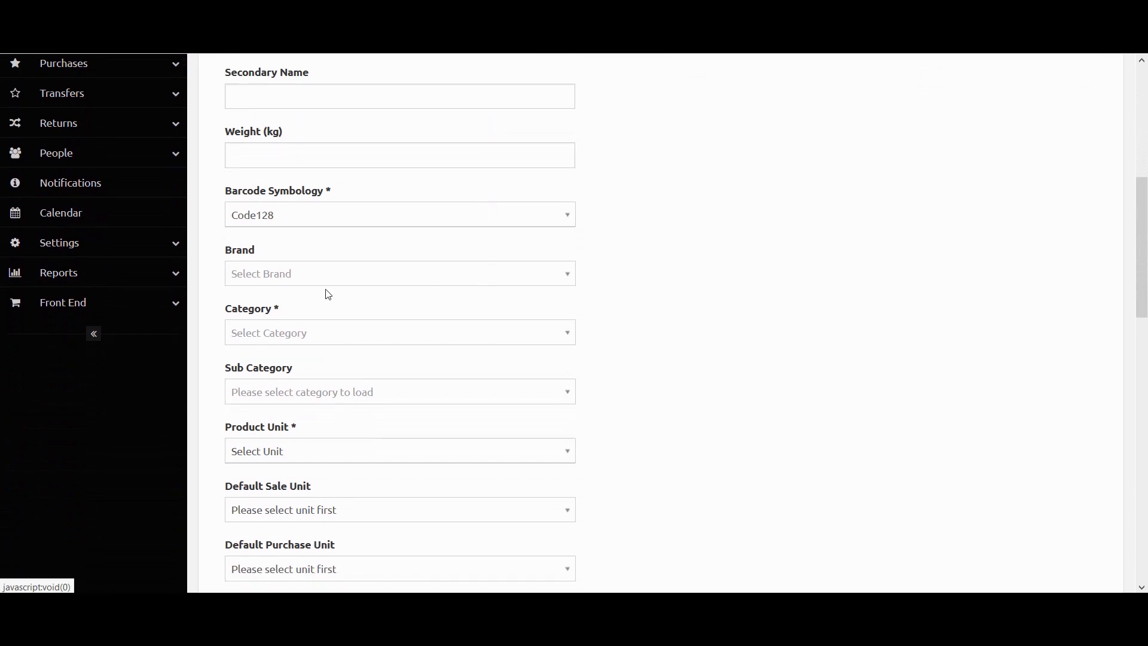
pyautogui.scroll(-1, 338, 316)
pyautogui.click(327, 265)
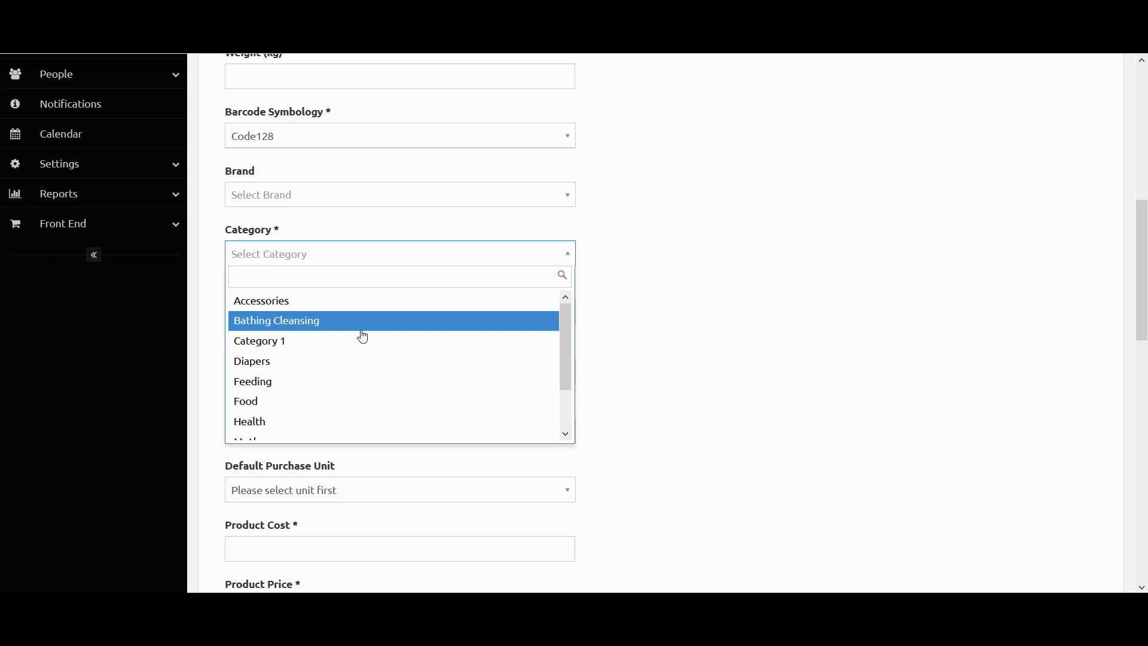
# Step: Open the list of product categories in the system settings and review its entries
pyautogui.click(157, 164)
pyautogui.click(161, 169)
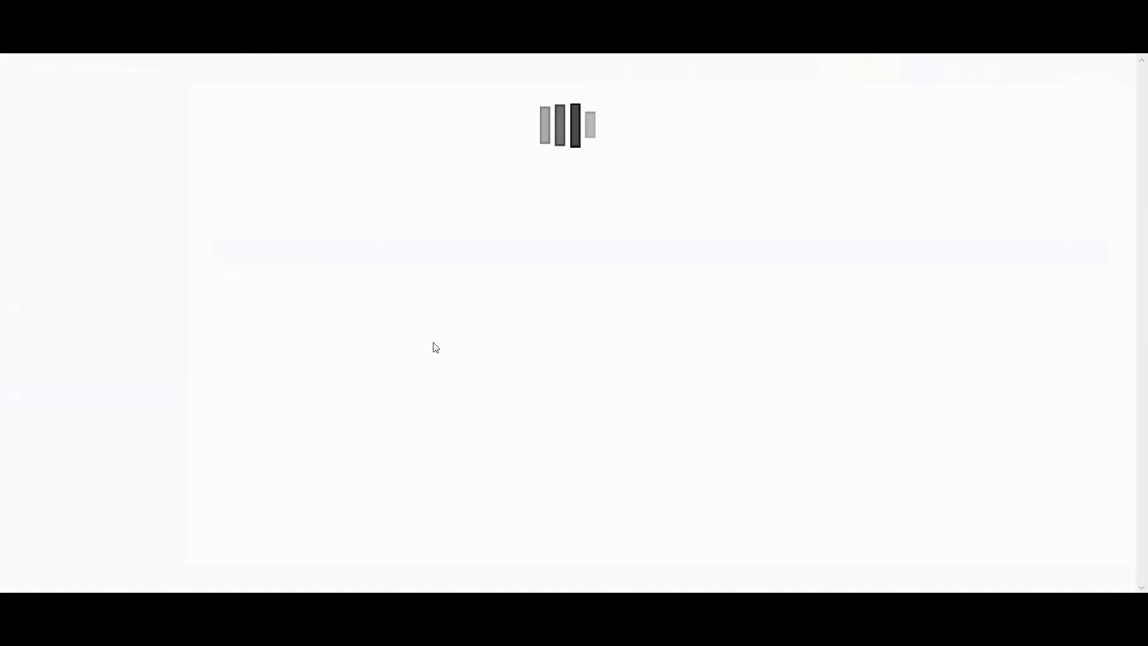
pyautogui.scroll(-1, 531, 325)
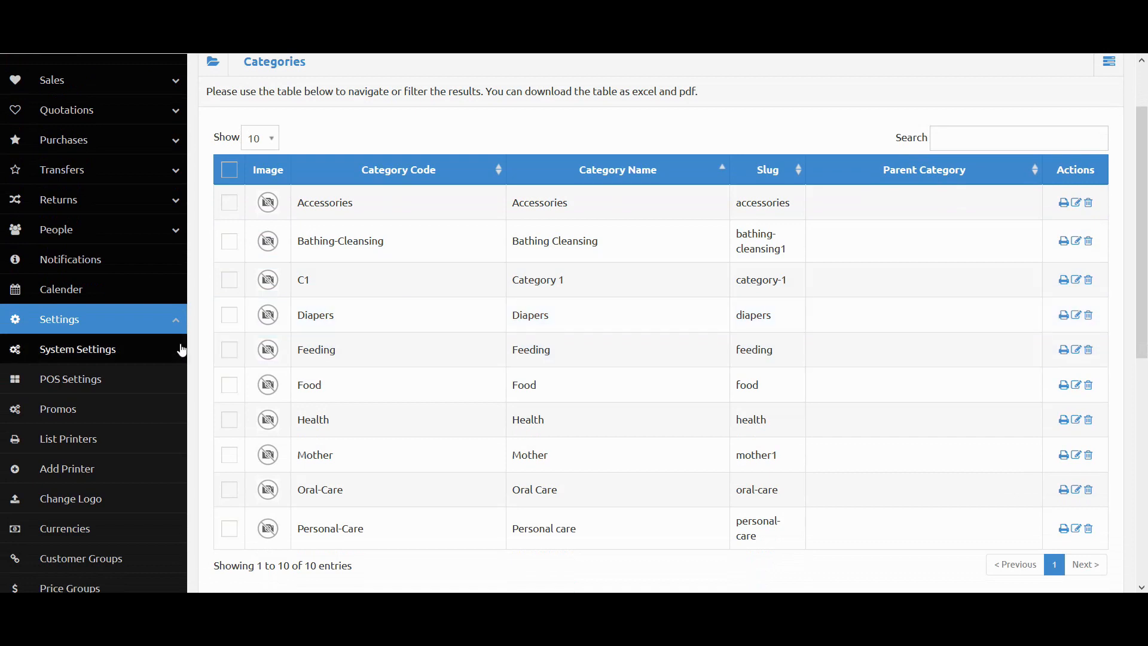
# Step: Examine the available settings sections, from system and POS settings through units, brands, variants, tax rates and warehouses to site logs
pyautogui.click(173, 323)
pyautogui.click(173, 323)
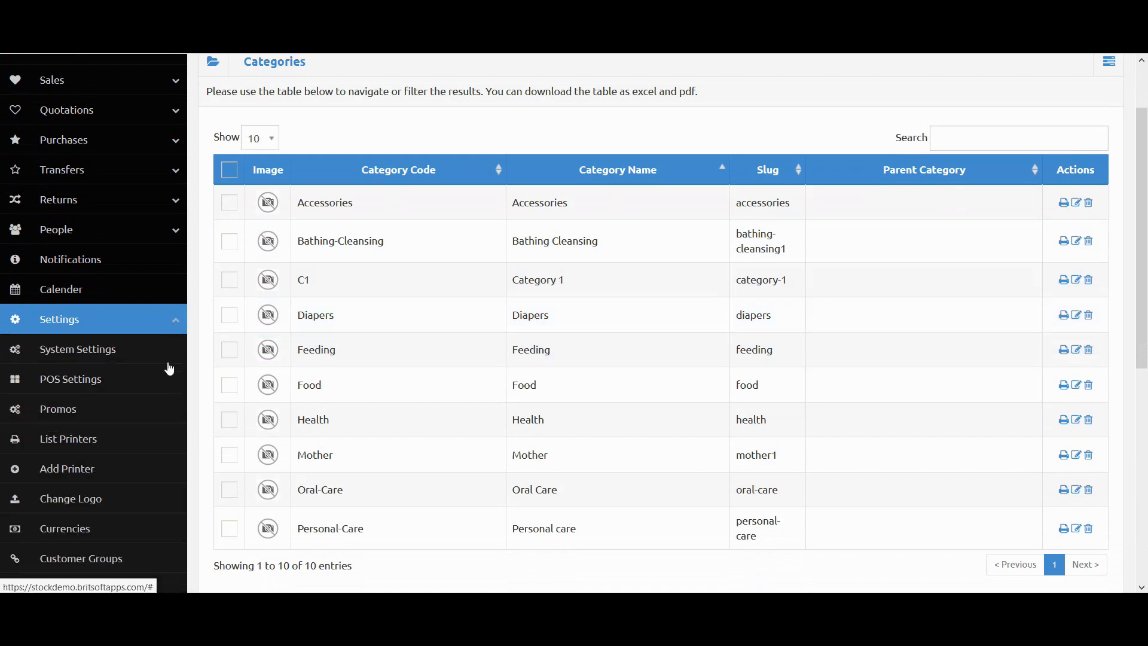
pyautogui.scroll(-1, 167, 366)
pyautogui.scroll(-3, 102, 371)
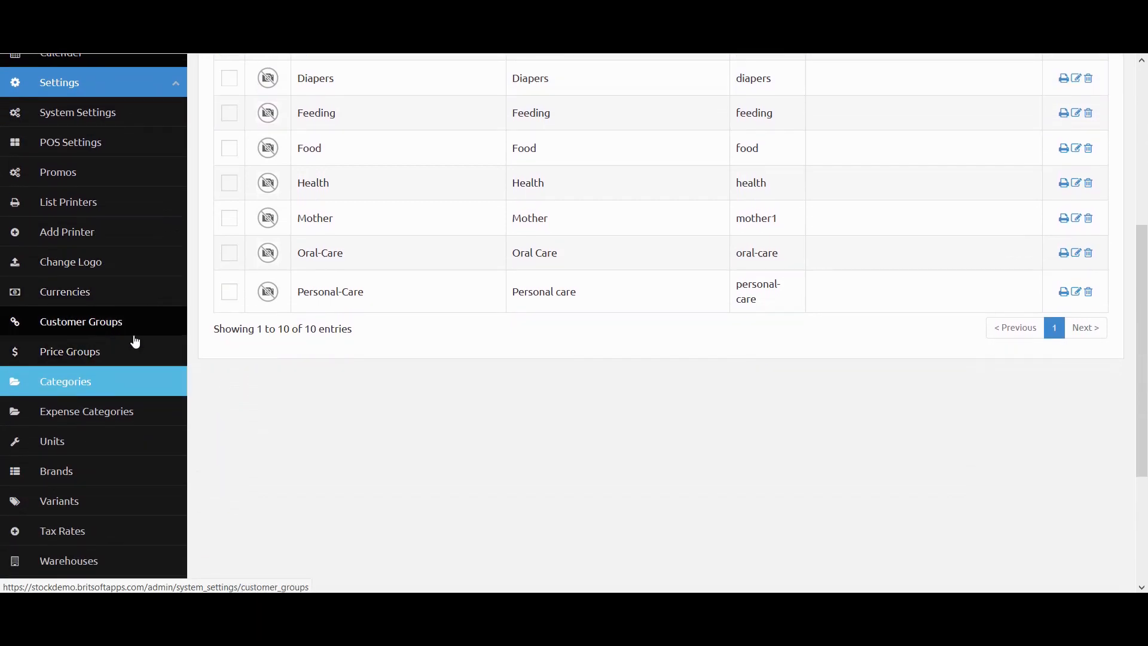
pyautogui.scroll(-1, 131, 407)
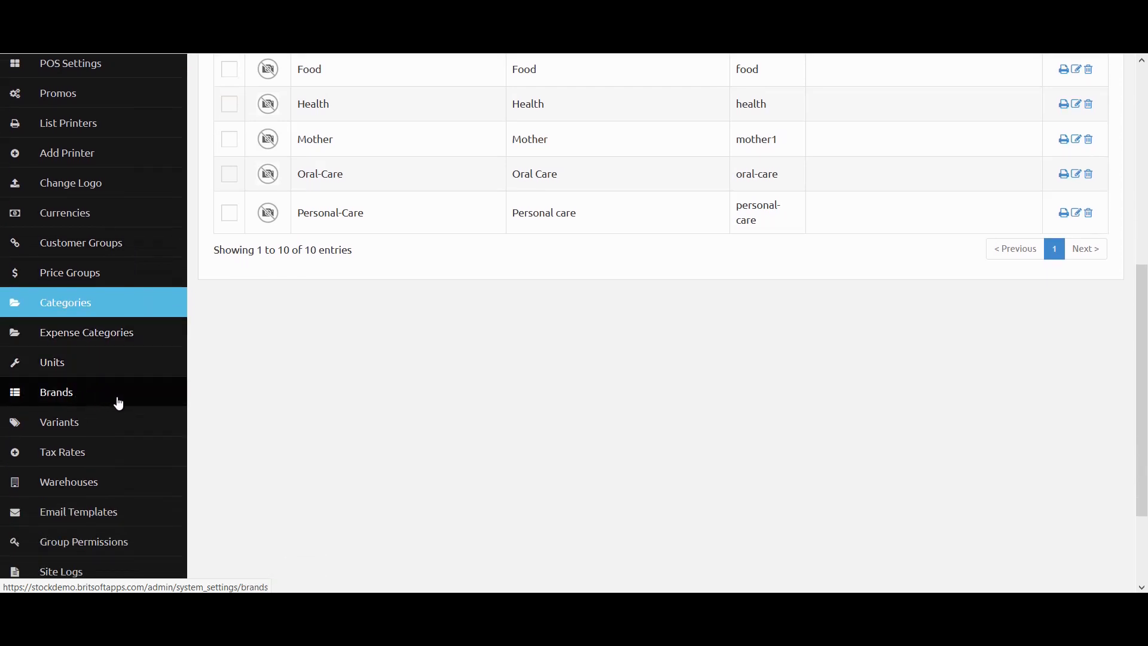
pyautogui.scroll(-2, 133, 459)
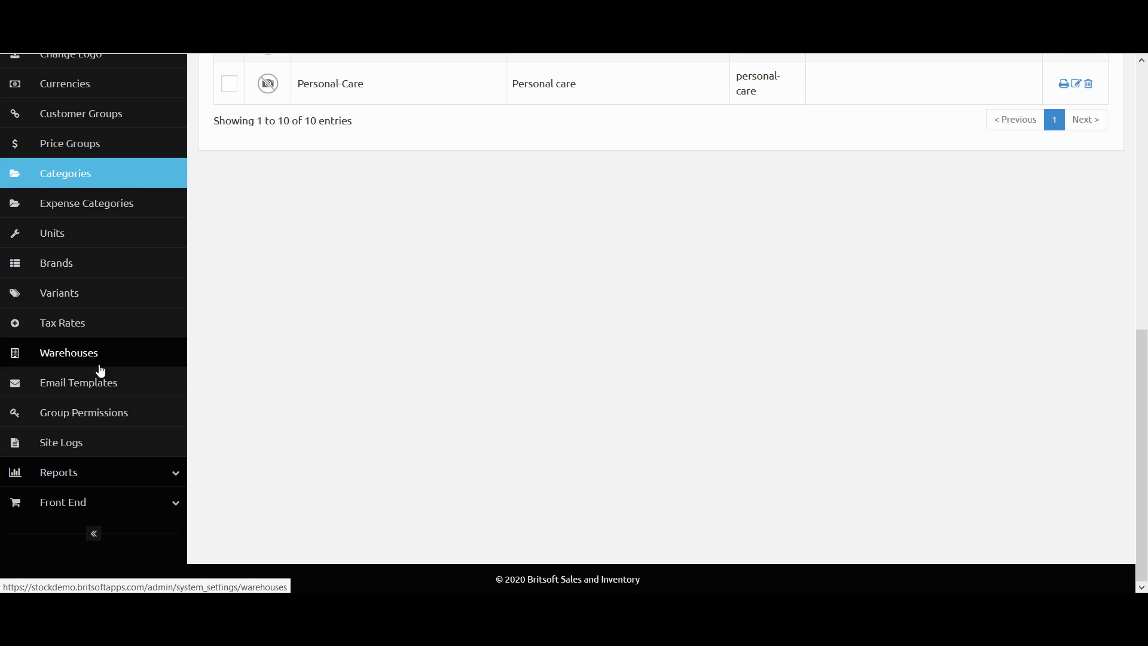
pyautogui.scroll(1, 100, 370)
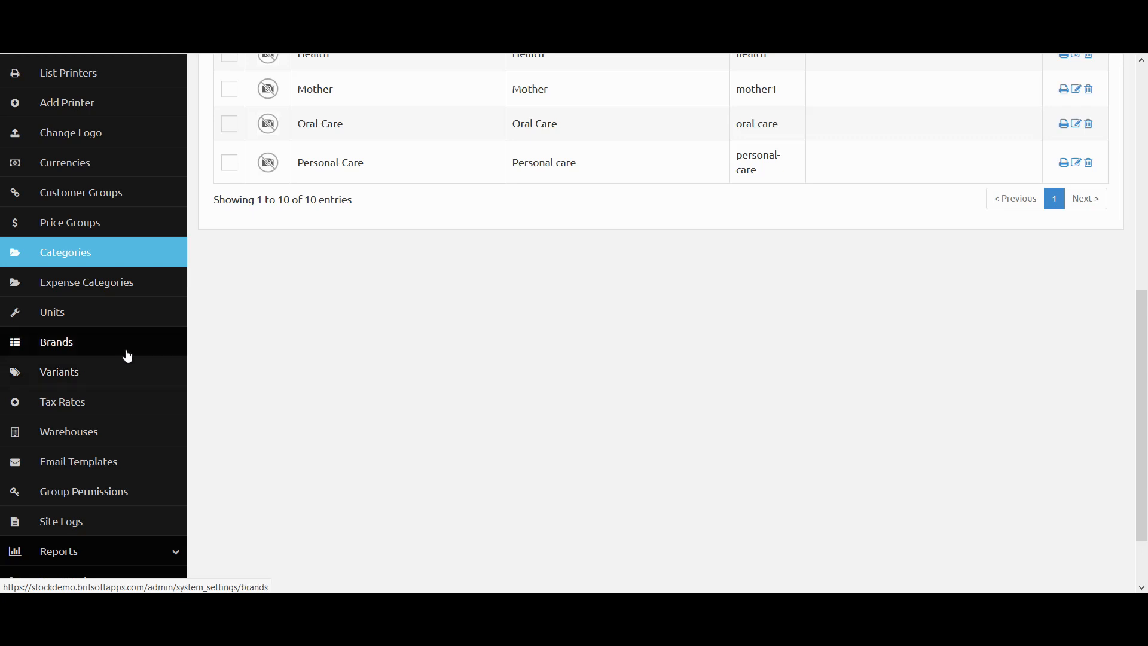
pyautogui.scroll(-2, 159, 358)
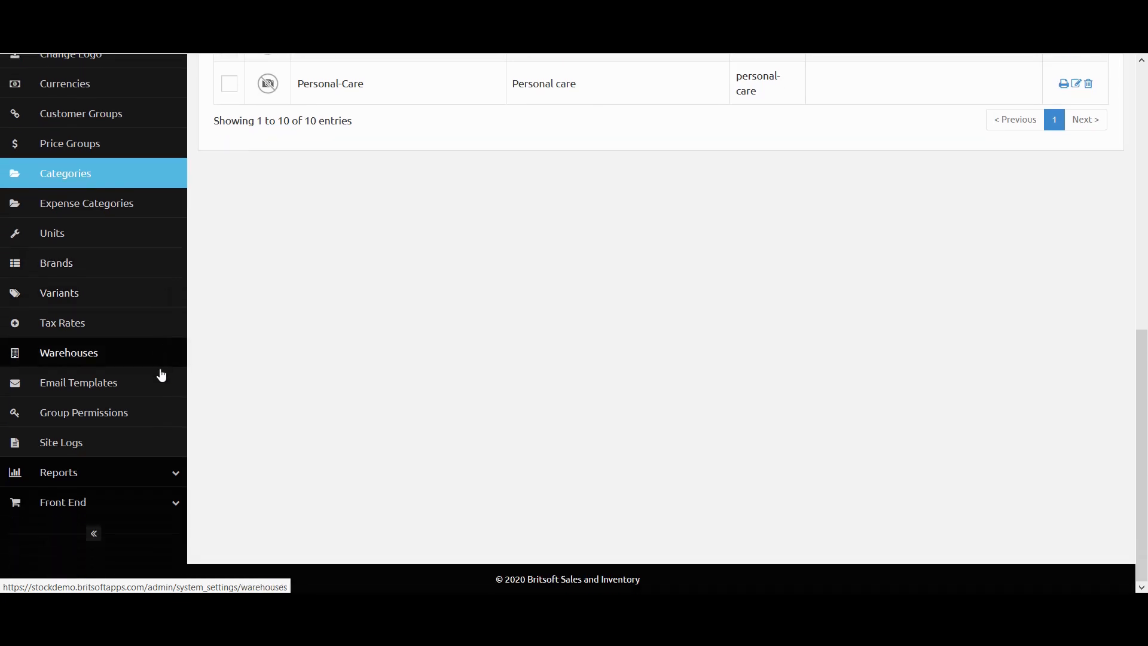
pyautogui.scroll(5, 177, 383)
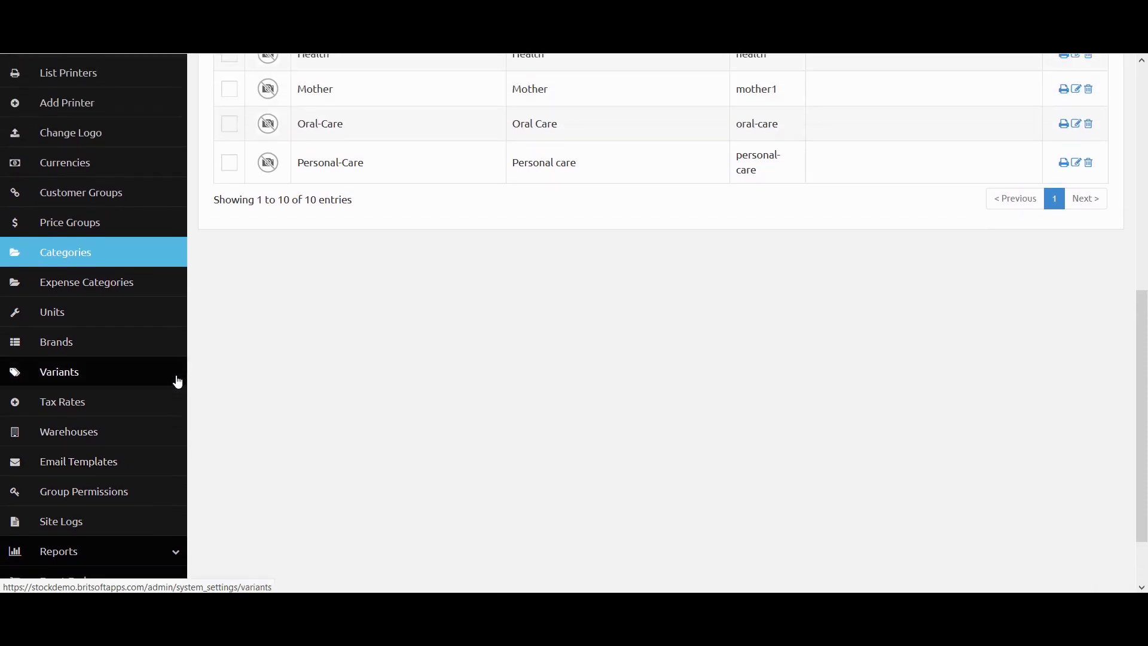
pyautogui.scroll(4, 178, 381)
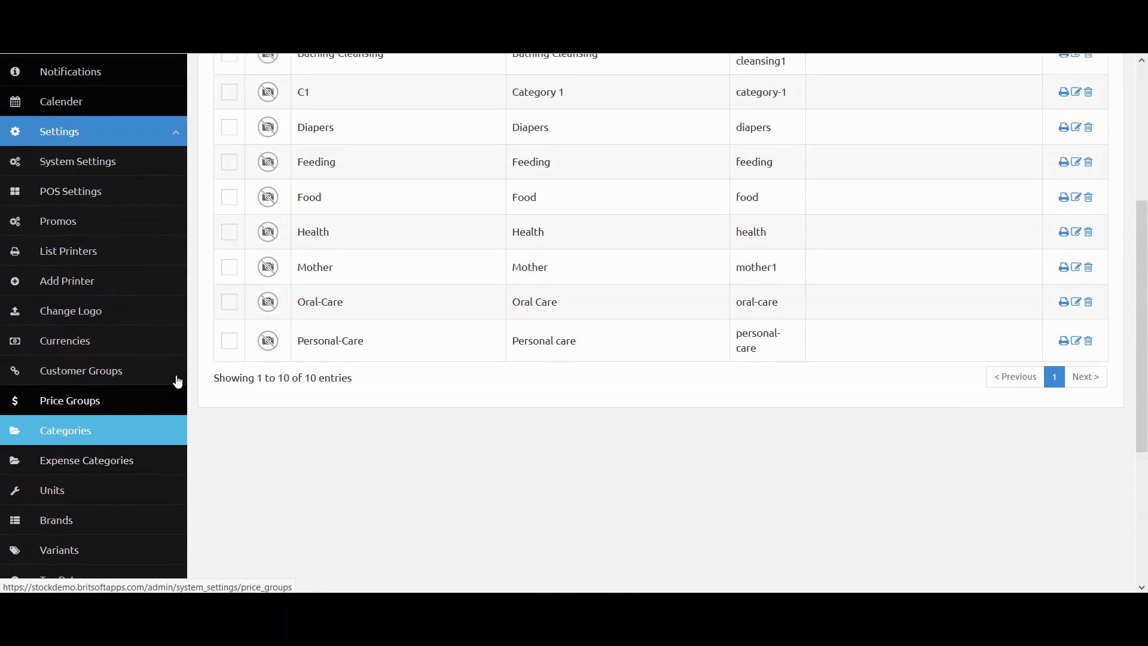
pyautogui.scroll(2, 146, 364)
pyautogui.scroll(2, 146, 359)
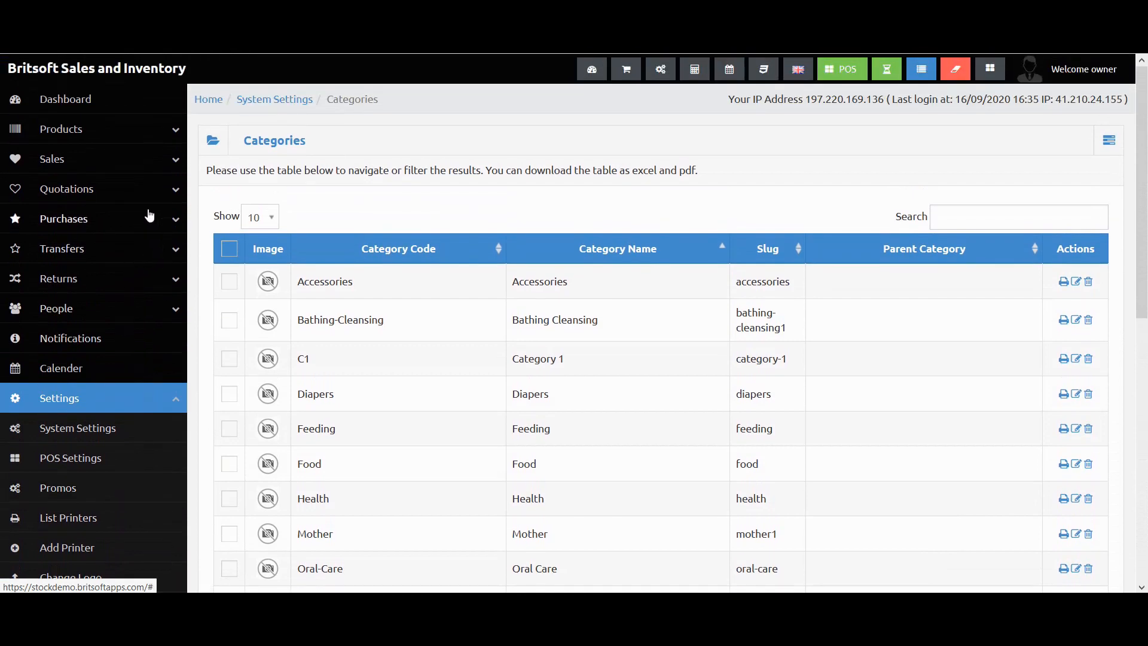
# Step: Start a new purchase and select Accra Store as its warehouse
pyautogui.click(159, 279)
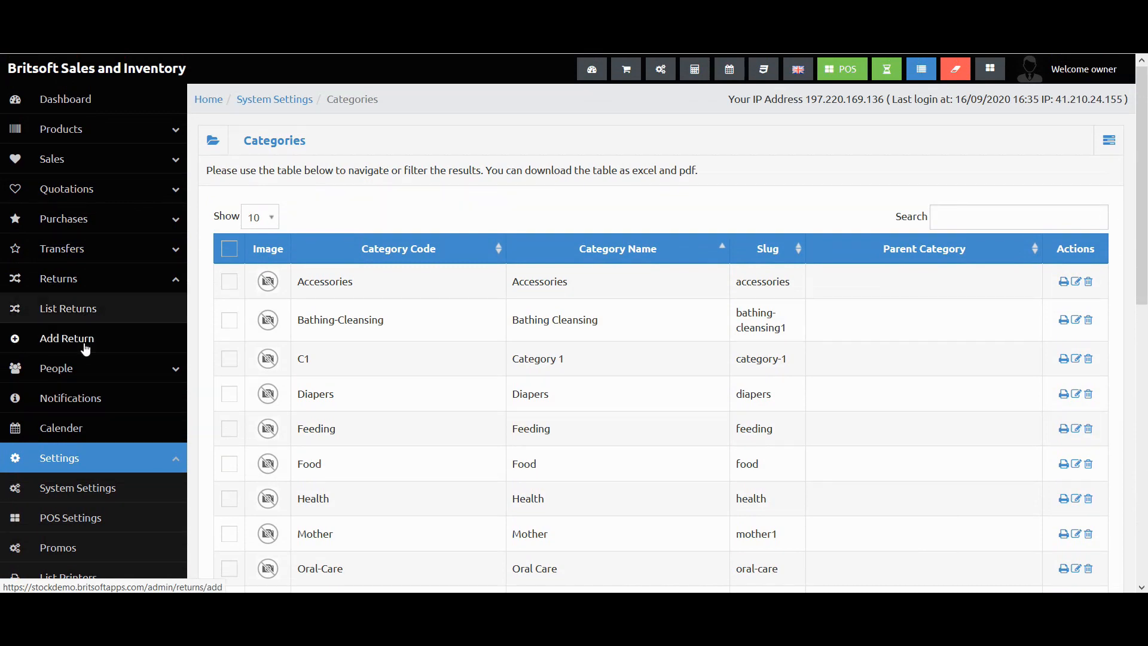
pyautogui.click(168, 229)
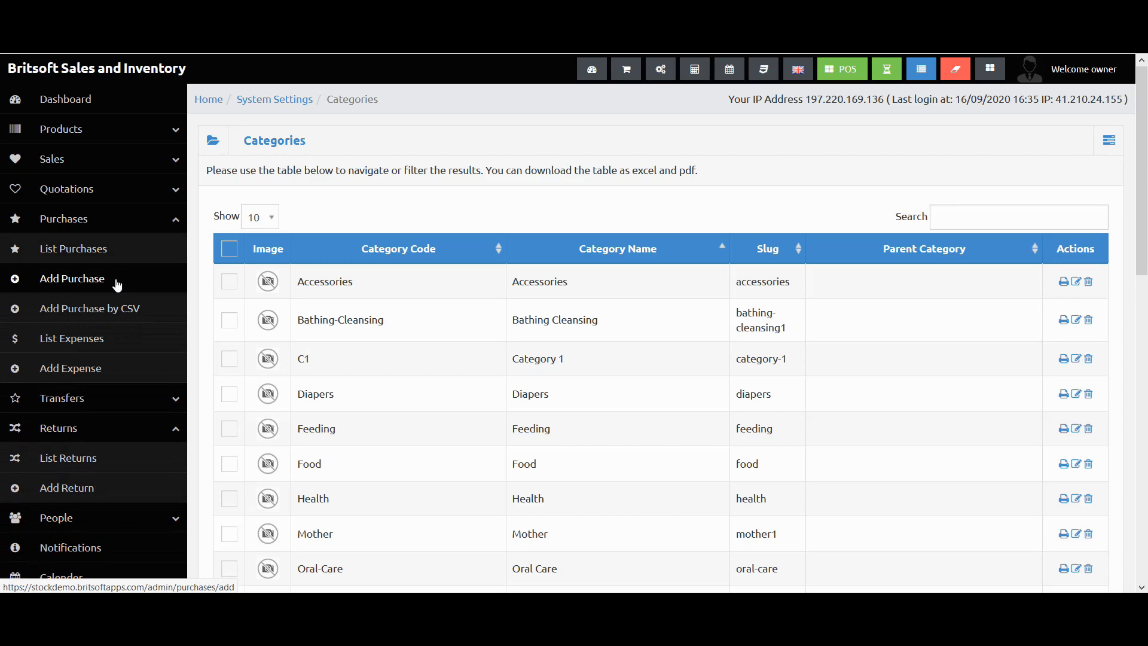
pyautogui.click(117, 282)
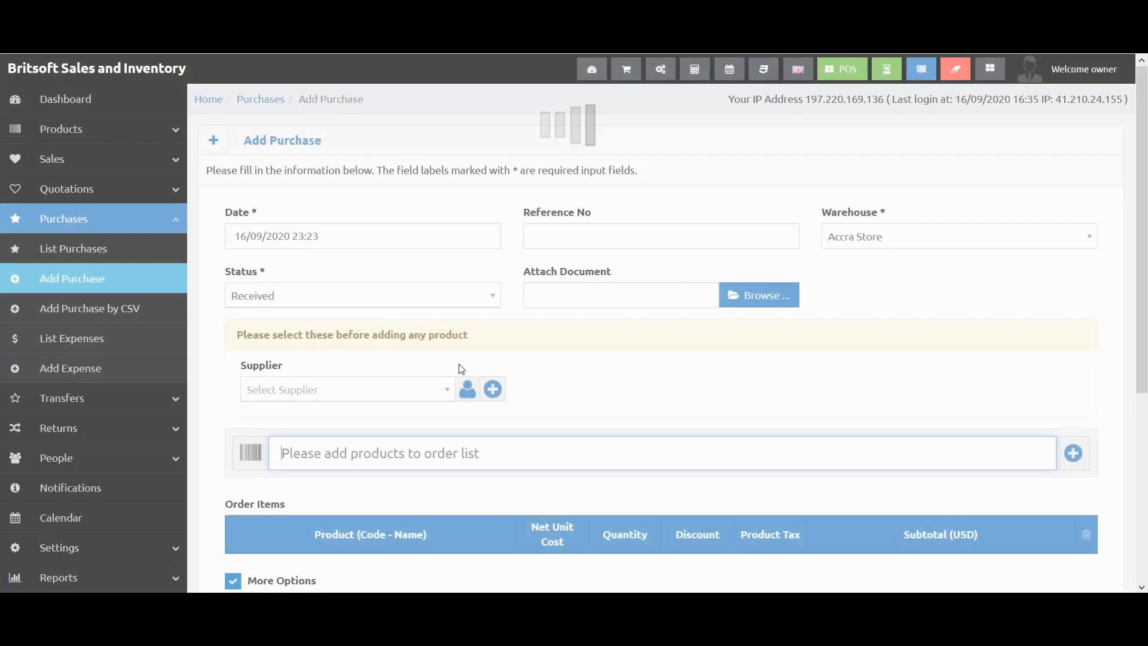
pyautogui.click(901, 240)
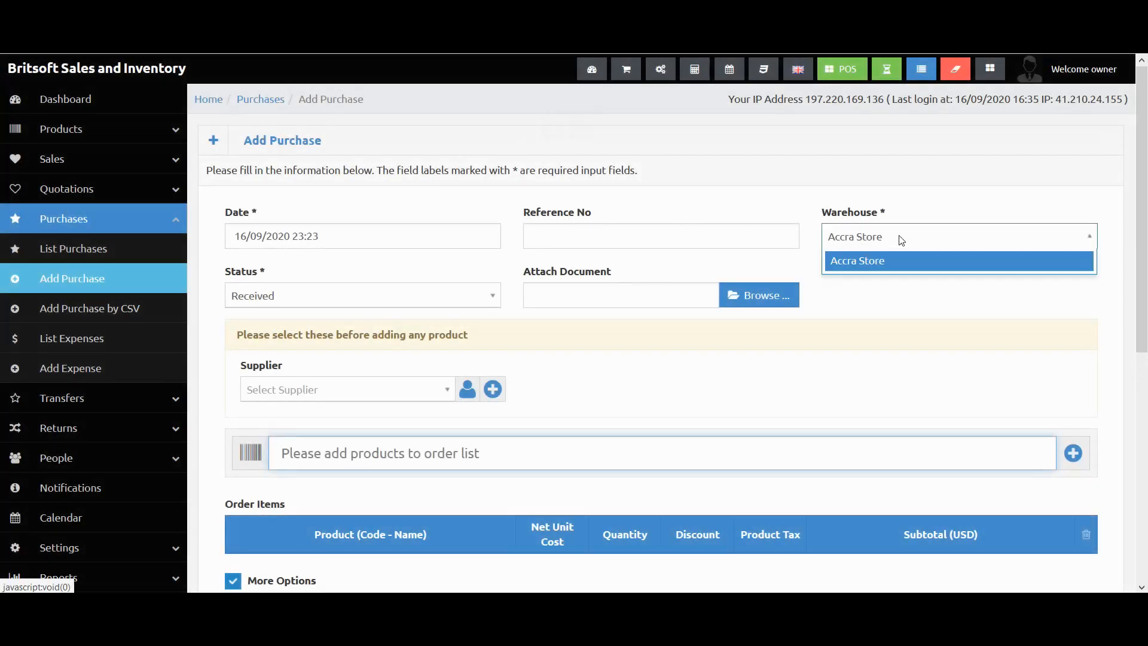
pyautogui.click(896, 272)
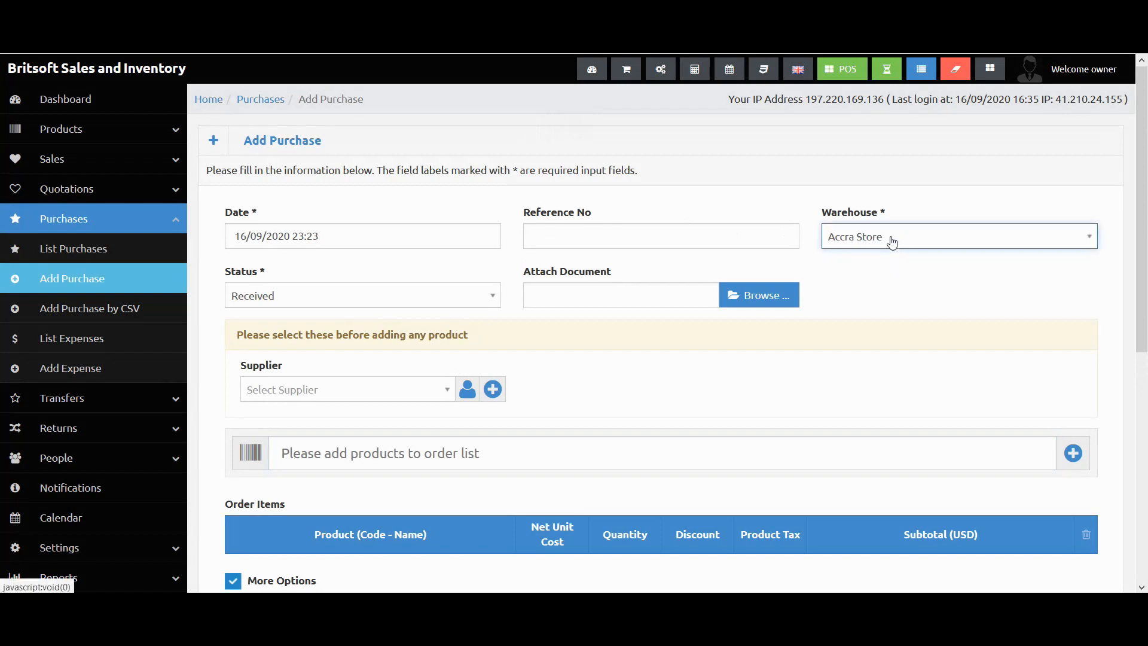
# Step: Find and select China Supplier as the purchase's supplier
pyautogui.click(395, 388)
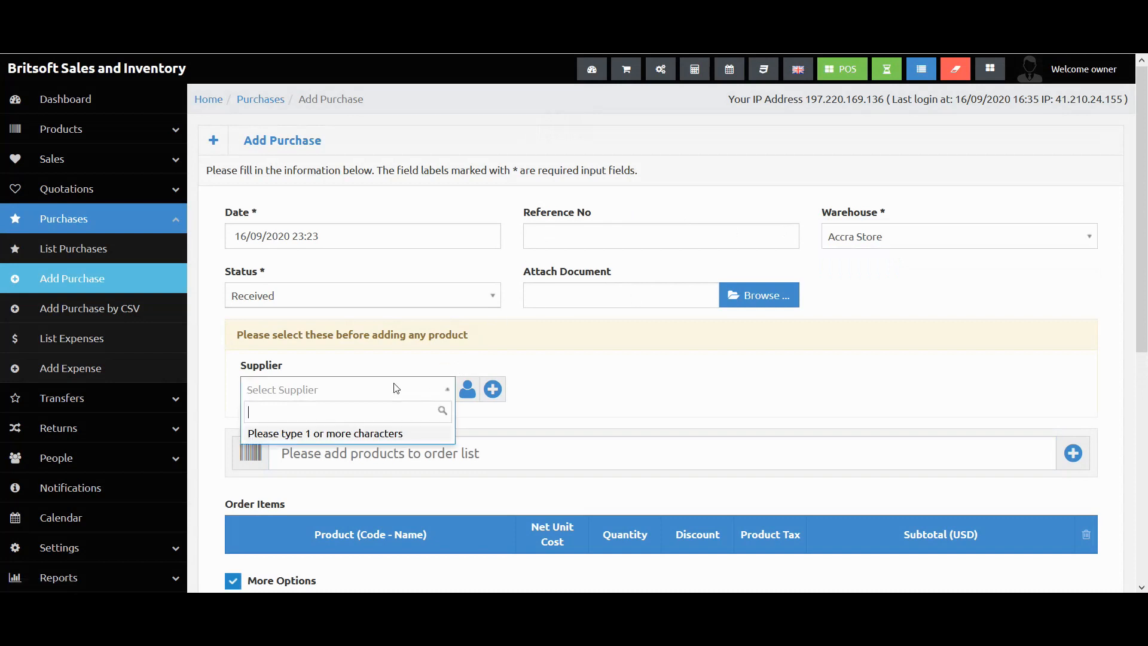
pyautogui.write('s')
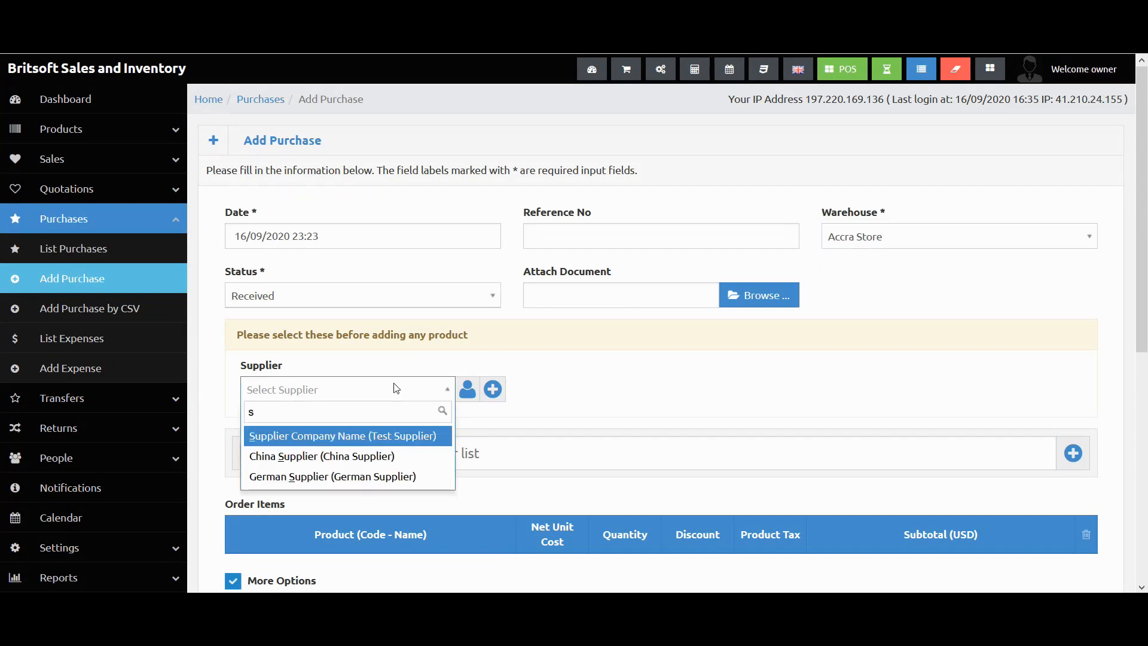
pyautogui.click(326, 456)
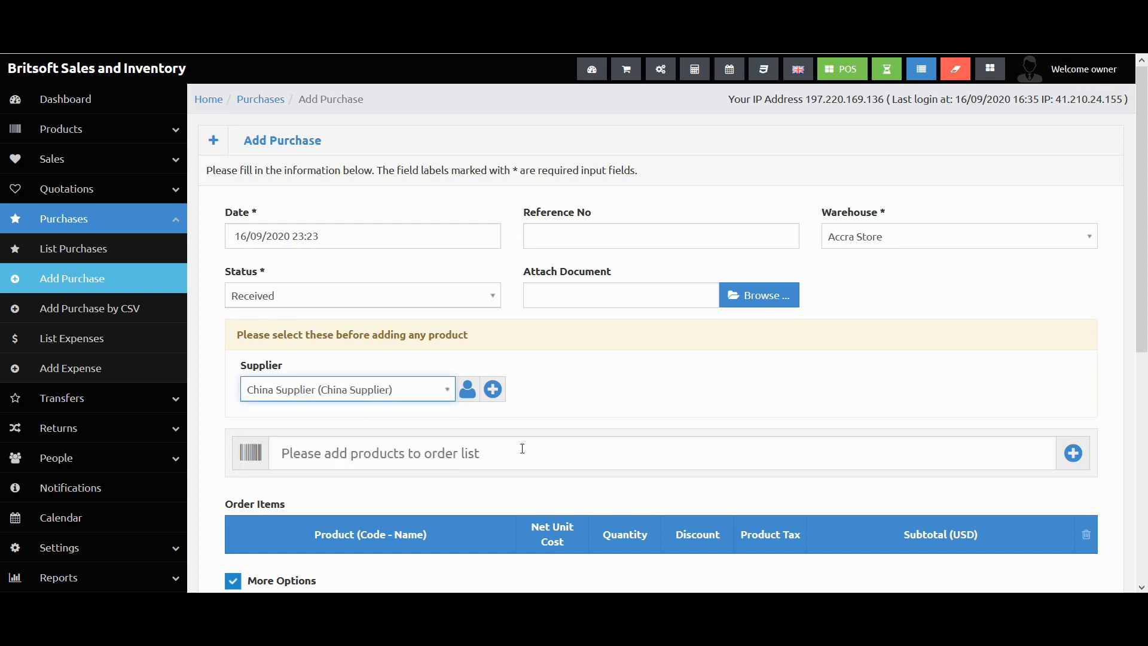
# Step: Add Gillette, Irish Spring Aloe and AquaFresh to the purchase's order items
pyautogui.scroll(-2, 523, 407)
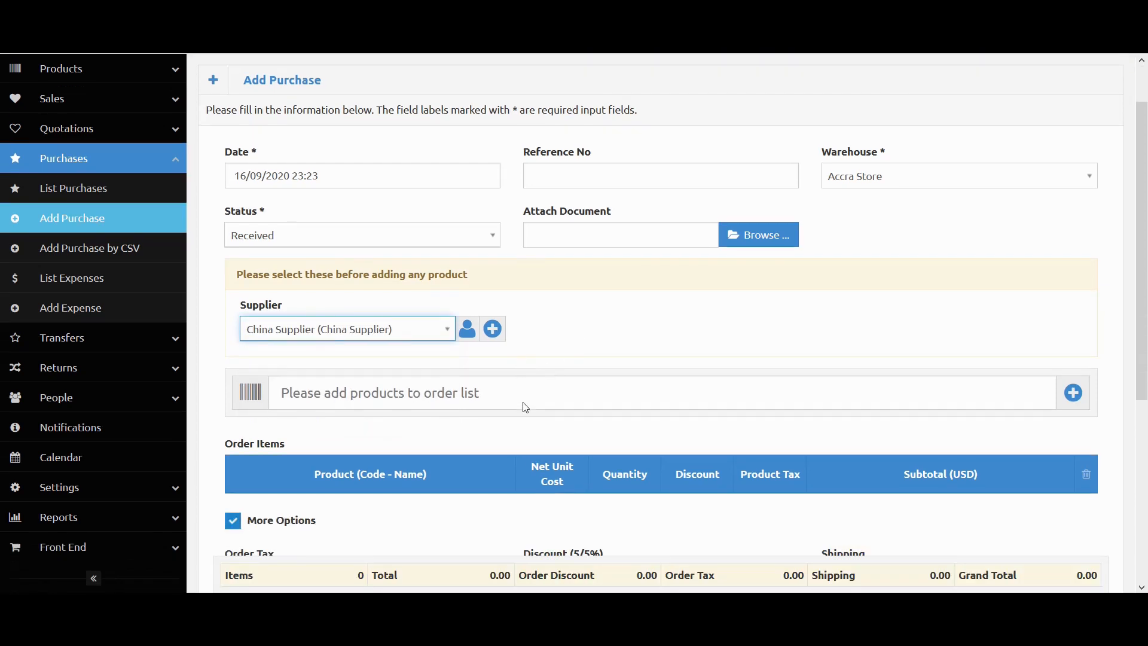
pyautogui.click(417, 378)
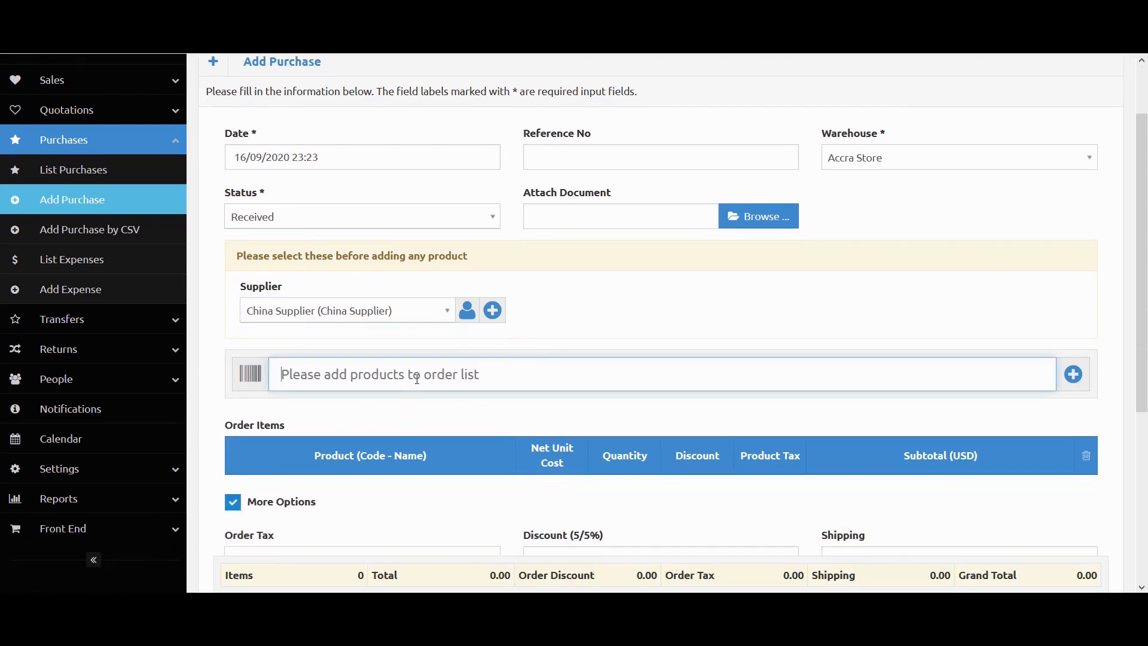
pyautogui.write('g')
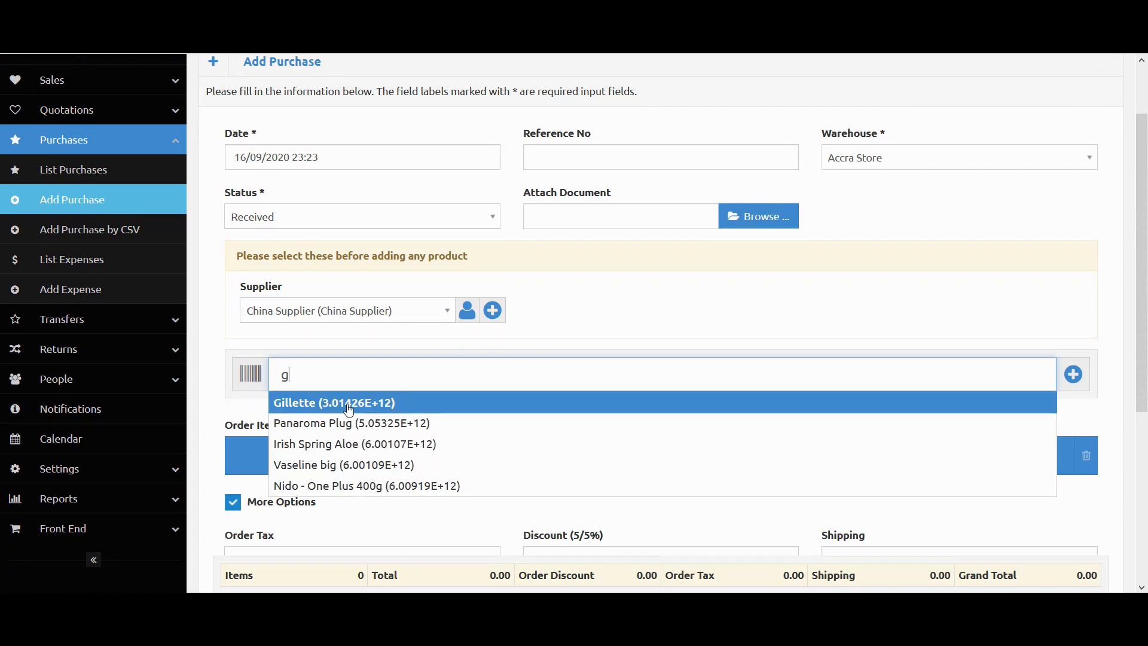
pyautogui.click(396, 403)
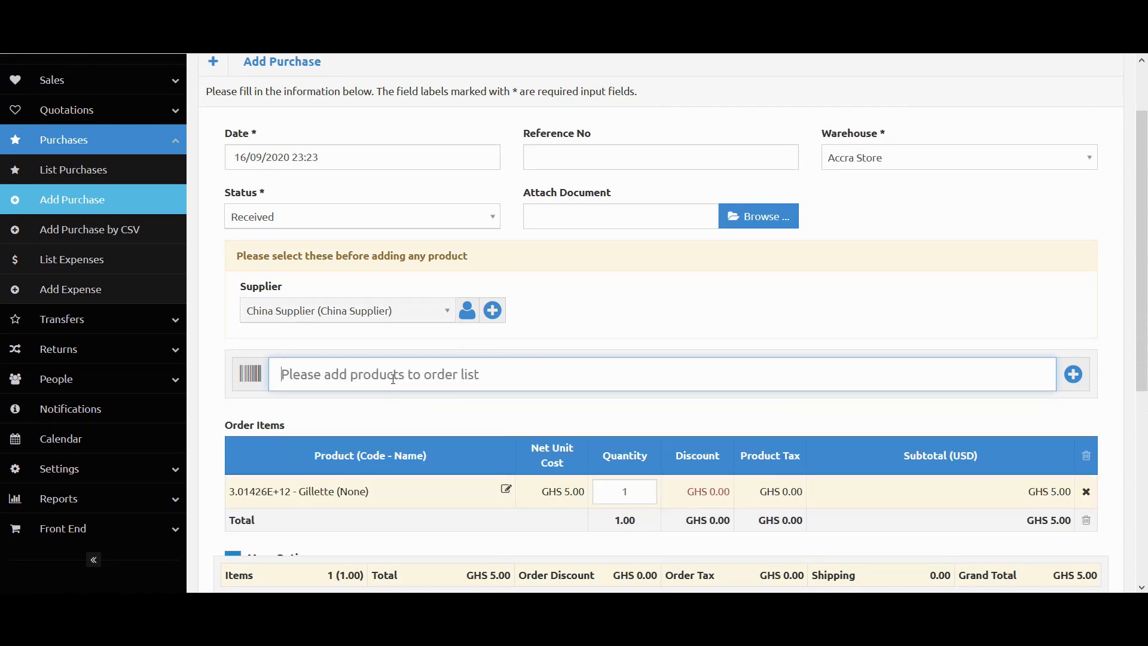
pyautogui.write('h')
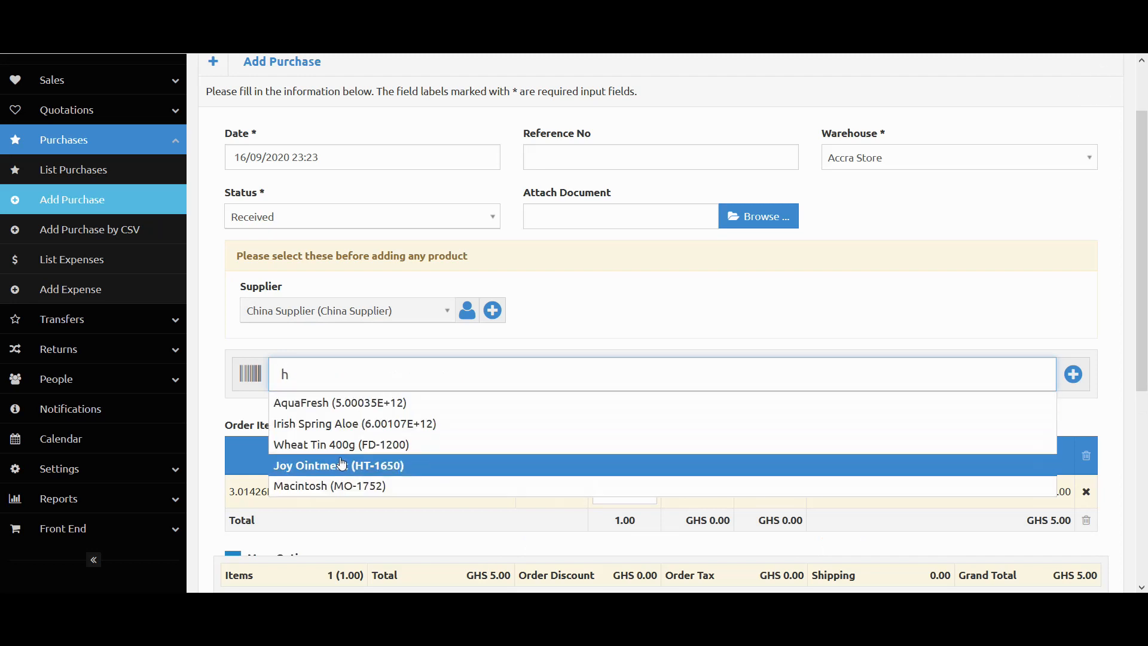
pyautogui.click(376, 425)
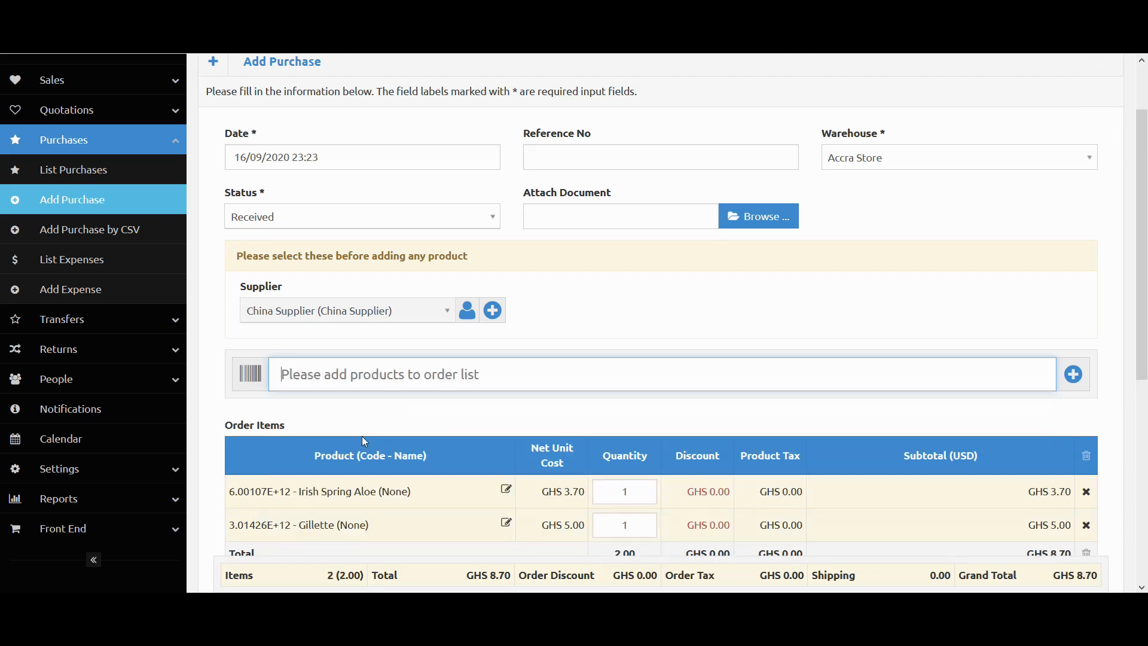
pyautogui.write('a')
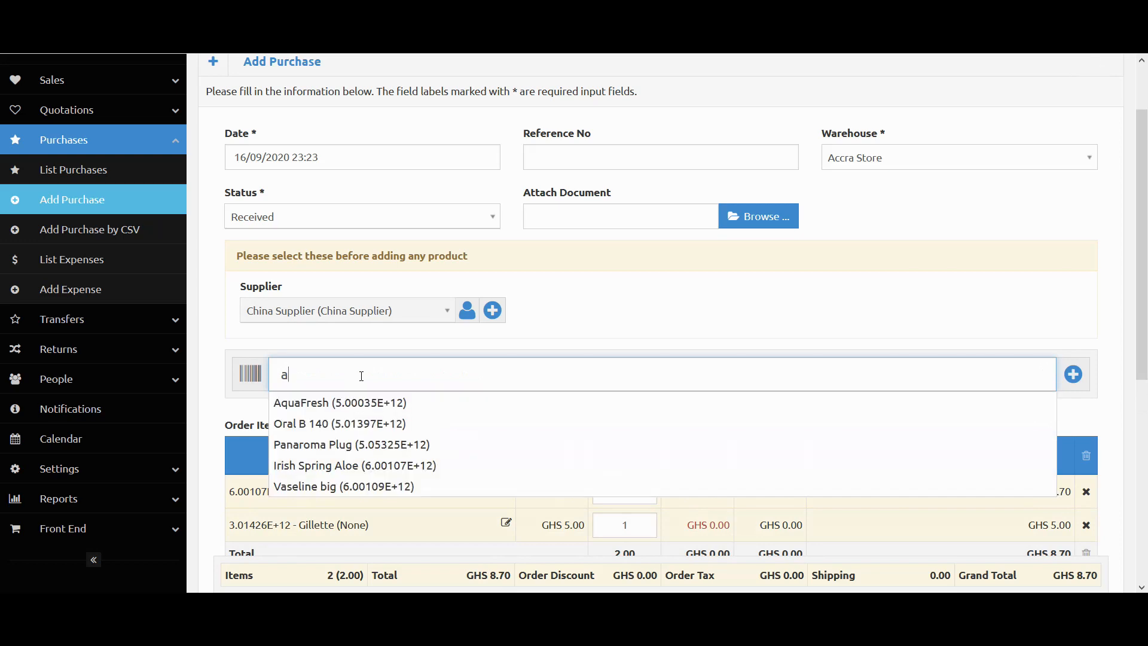
pyautogui.click(342, 409)
# Step: Set the order item quantities to 400 for AquaFresh, 300 for Irish Spring Aloe and 200 for Gillette
pyautogui.scroll(-3, 493, 415)
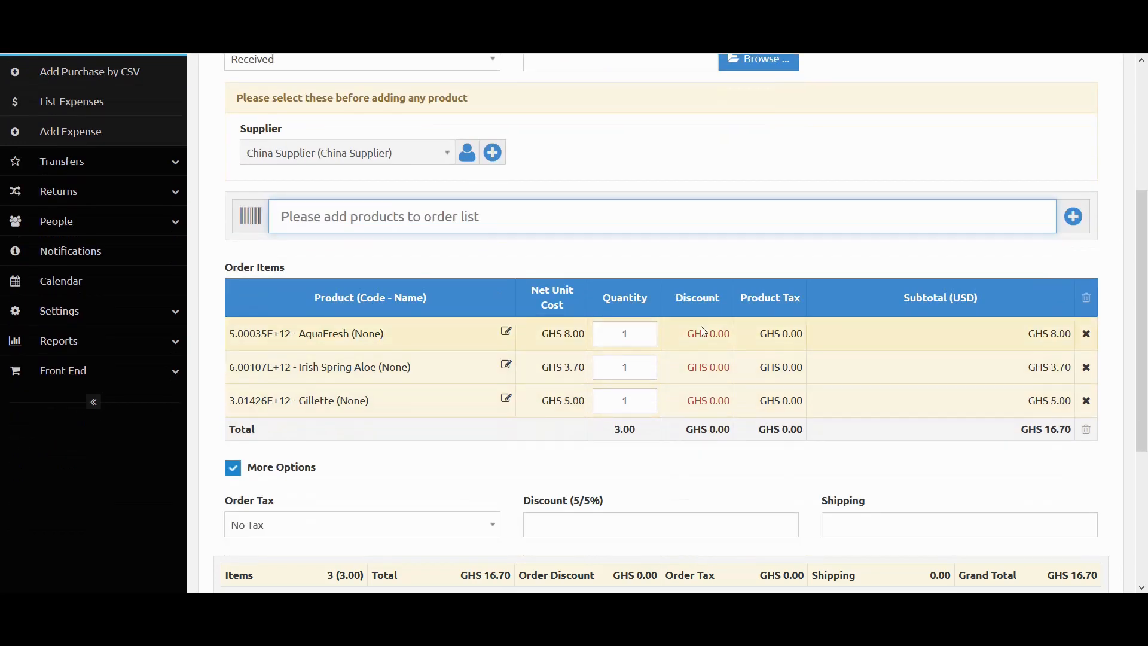
pyautogui.doubleClick(630, 340)
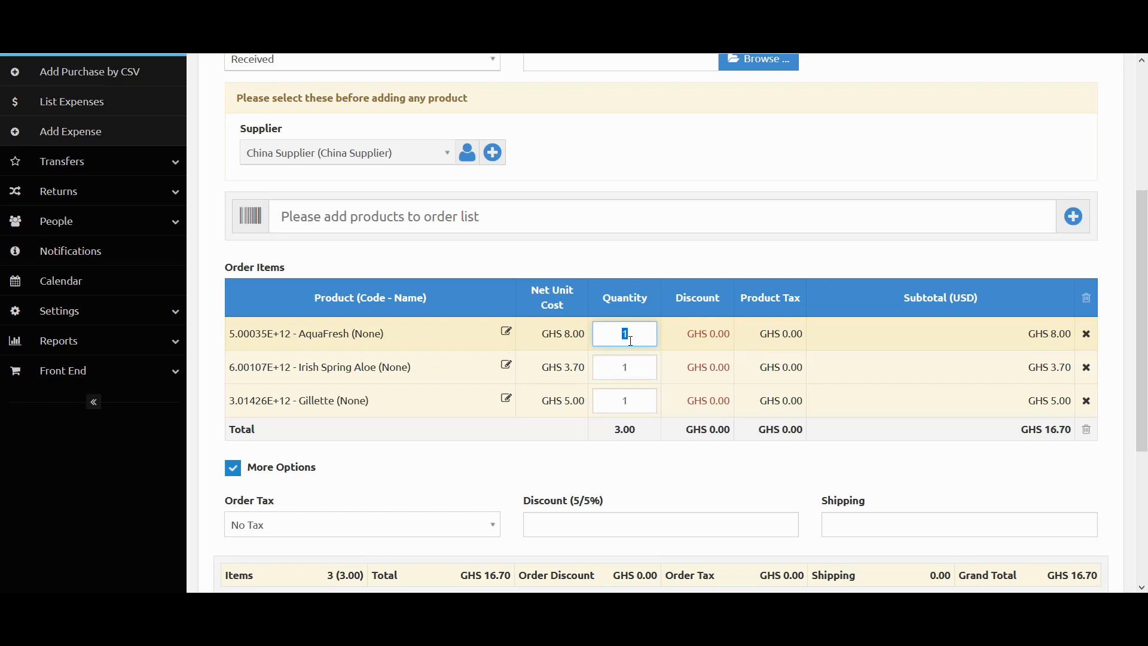
pyautogui.write('400')
pyautogui.doubleClick(632, 359)
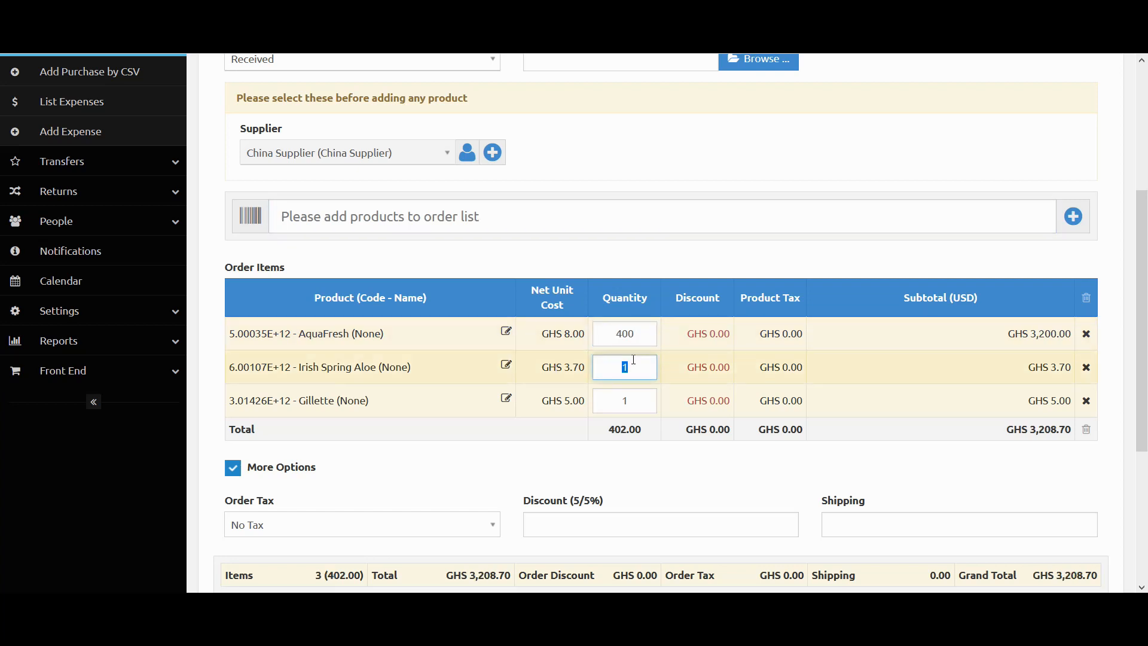
pyautogui.write('300')
pyautogui.doubleClick(634, 395)
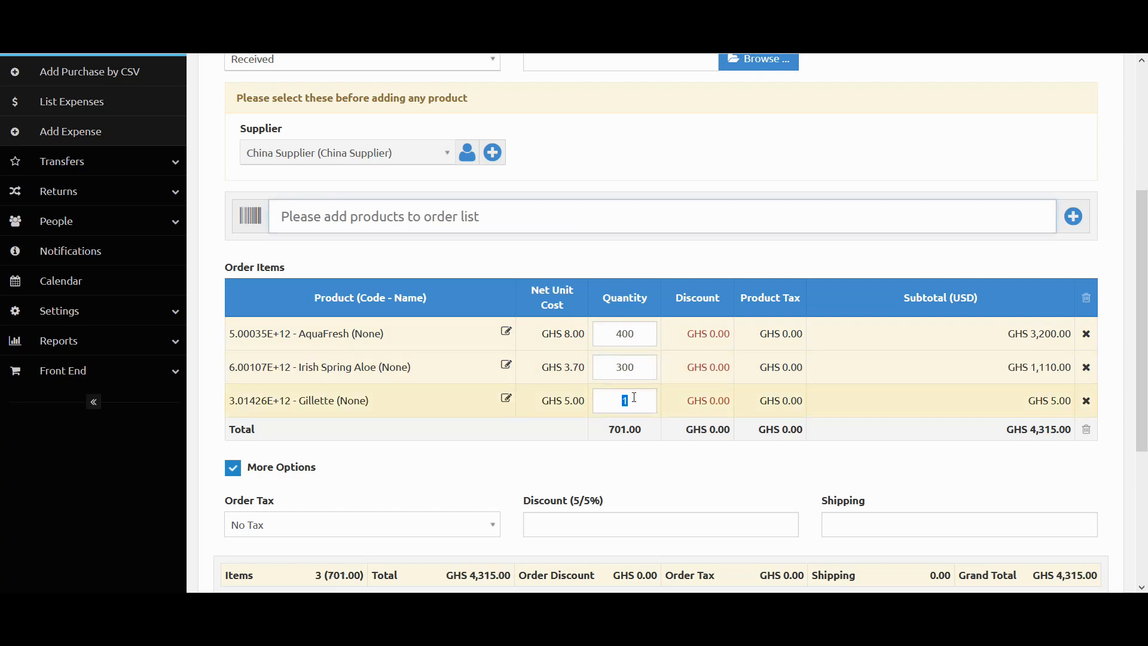
pyautogui.write('200')
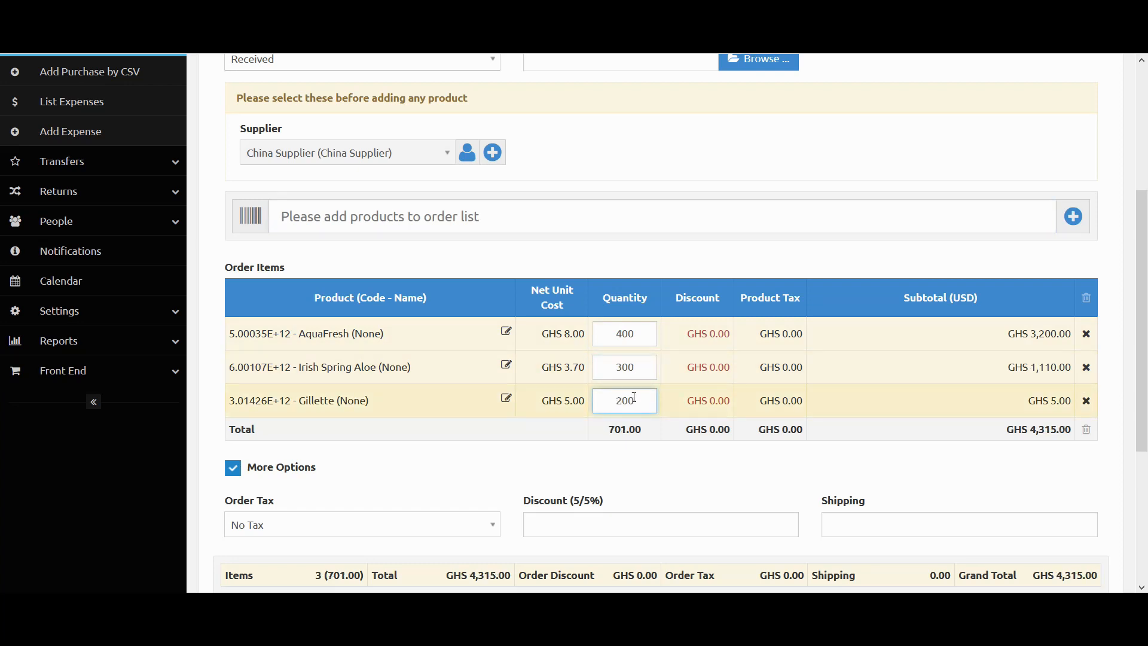
pyautogui.click(615, 467)
# Step: Submit the China Supplier purchase, leaving the order tax, discount, shipping, payment term and note at their defaults
pyautogui.scroll(-1, 635, 473)
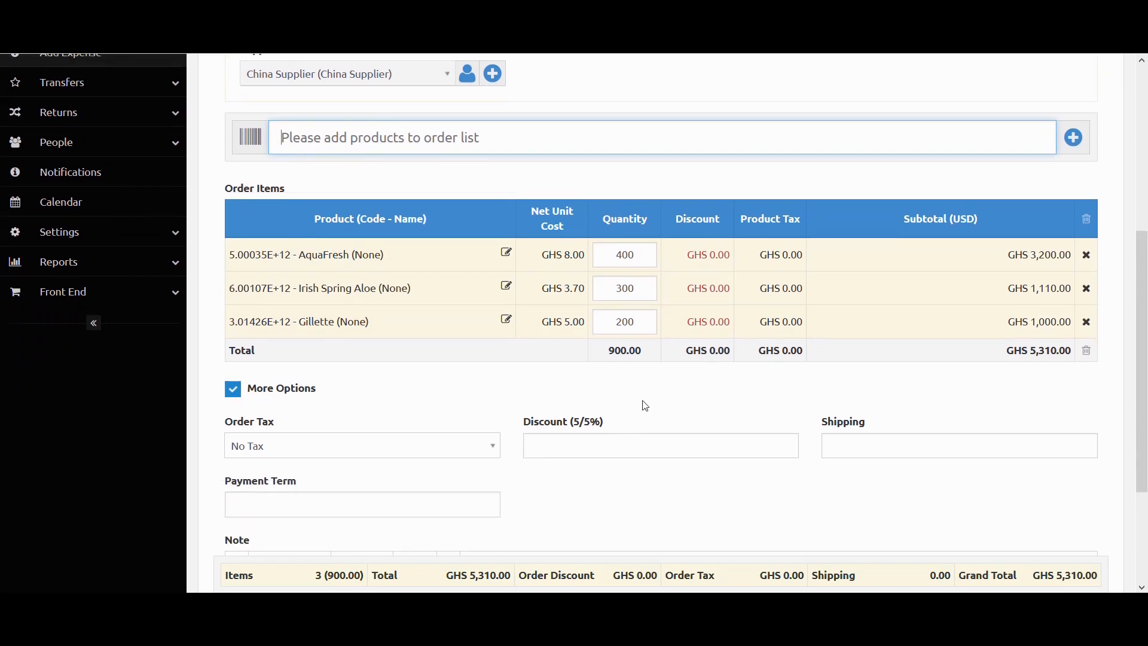
pyautogui.scroll(-3, 645, 402)
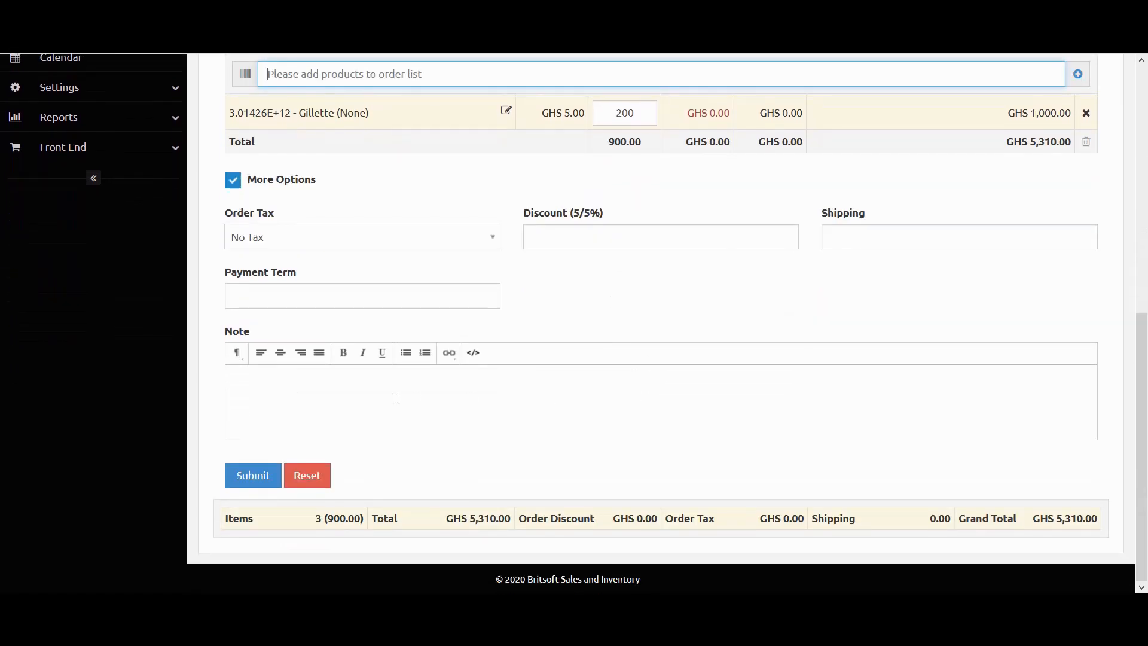
pyautogui.click(259, 477)
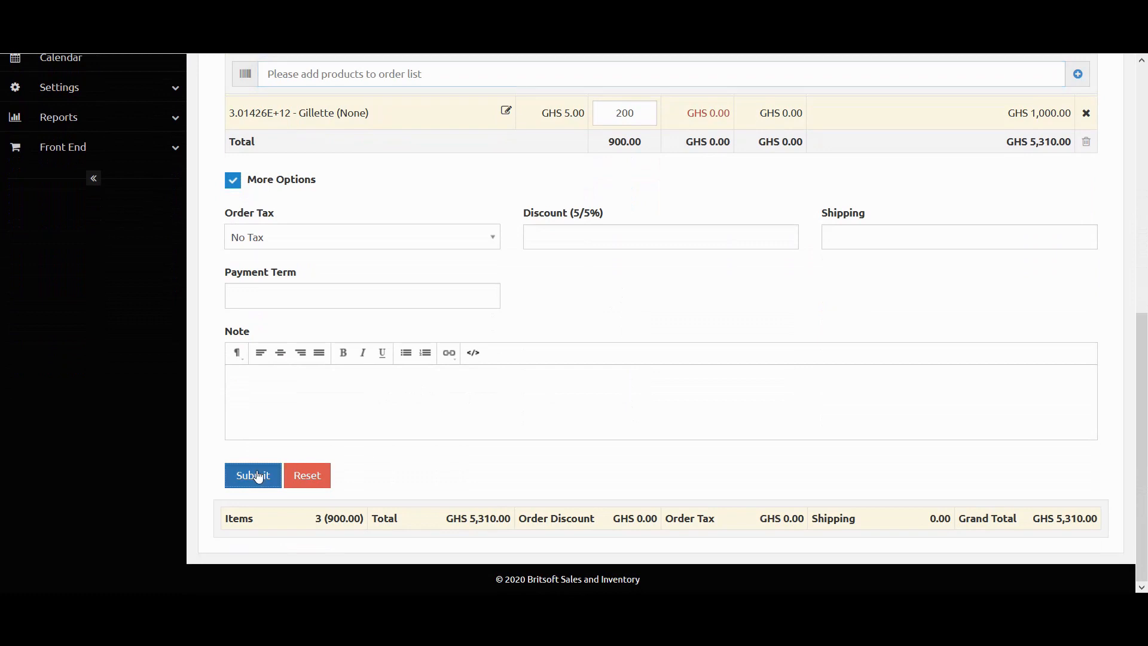
pyautogui.click(258, 476)
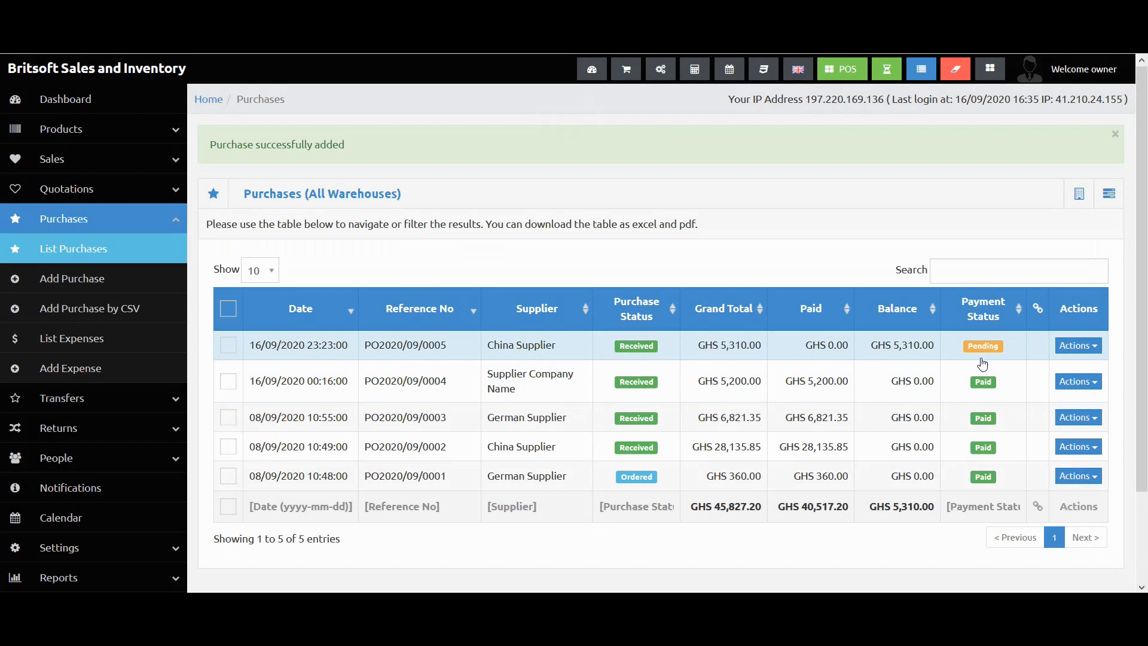
# Step: Add a cash payment of 5310.00 to the newest China Supplier purchase
pyautogui.click(1098, 347)
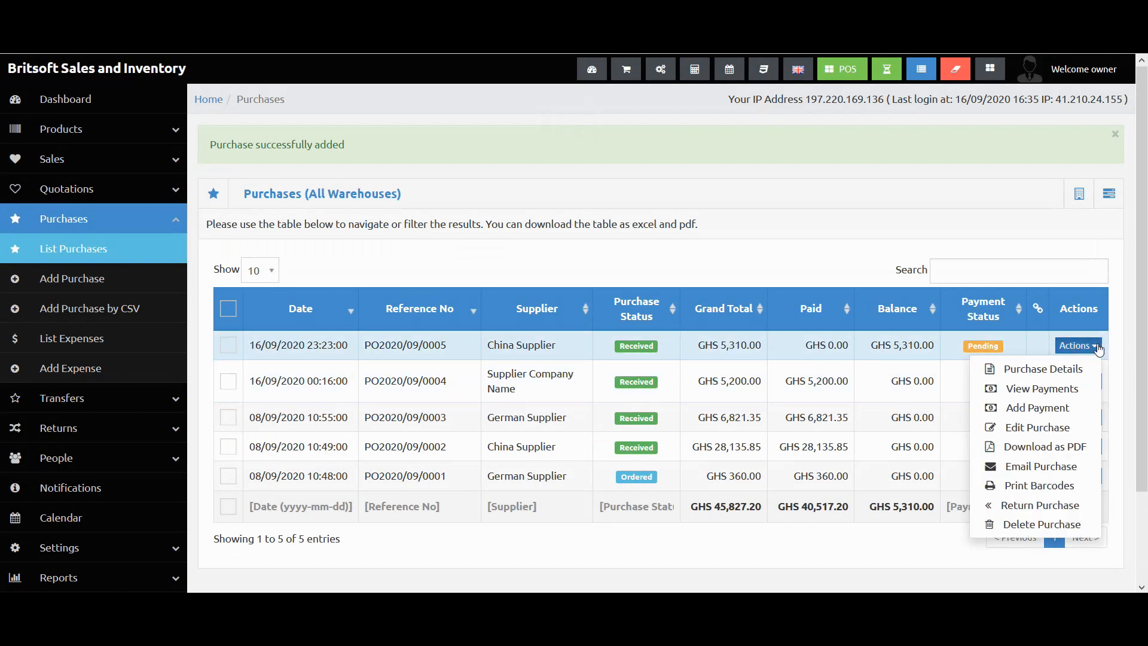
pyautogui.click(1040, 409)
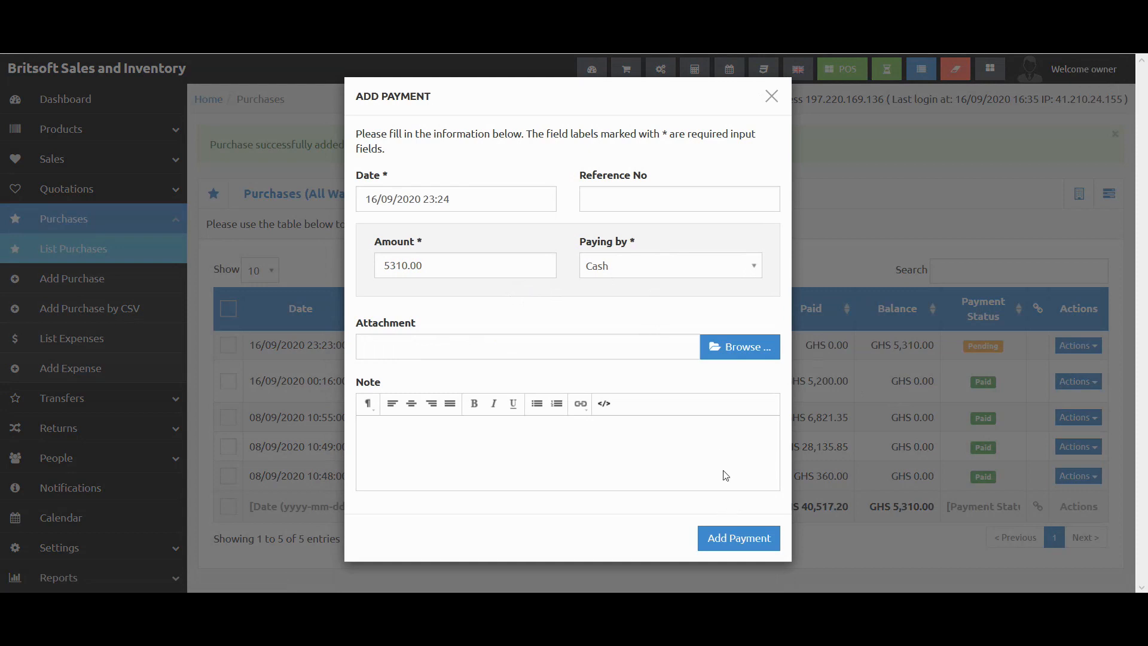
pyautogui.click(729, 274)
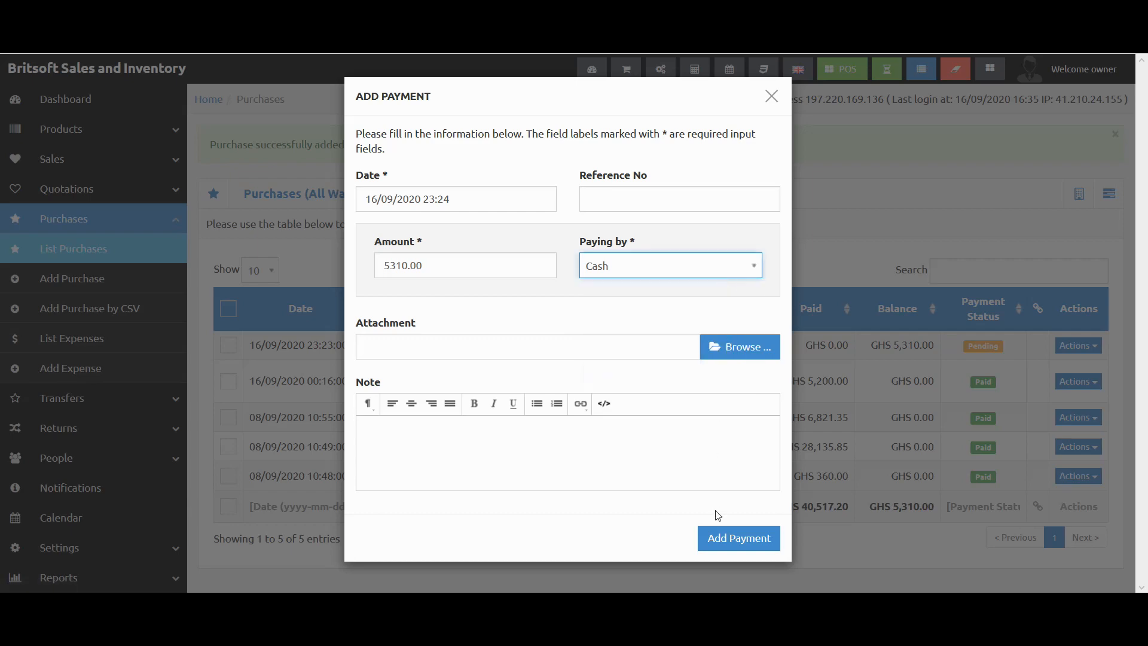
pyautogui.click(725, 536)
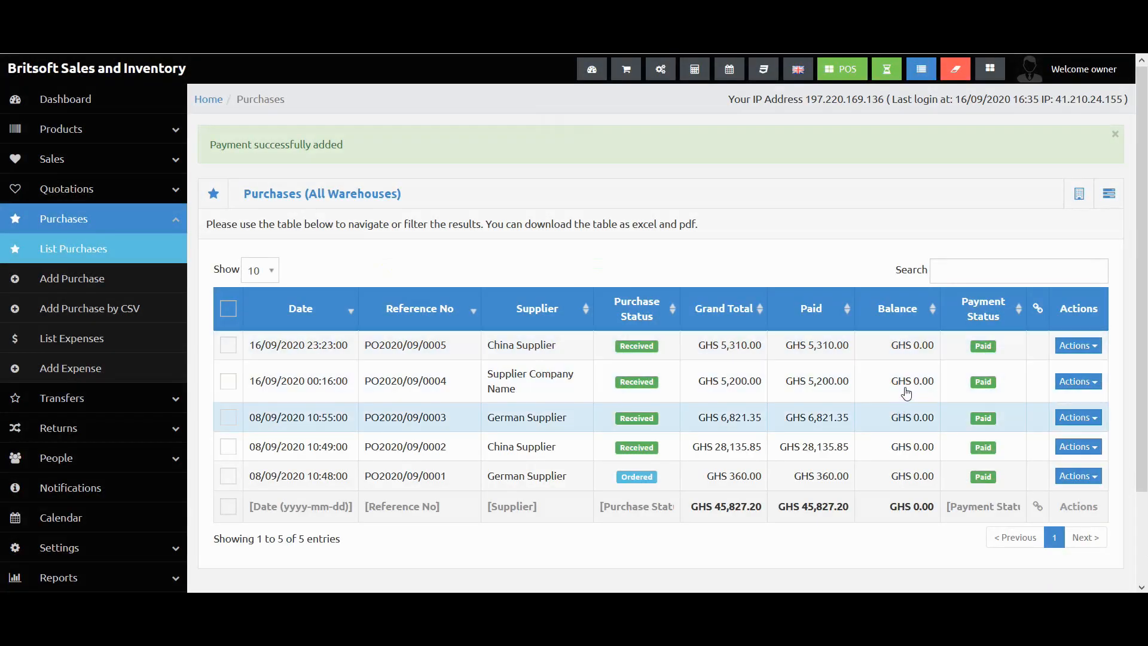
# Step: Review the purchases list, the actions available for the newest China Supplier purchase, and the stock transfer options
pyautogui.scroll(-1, 957, 362)
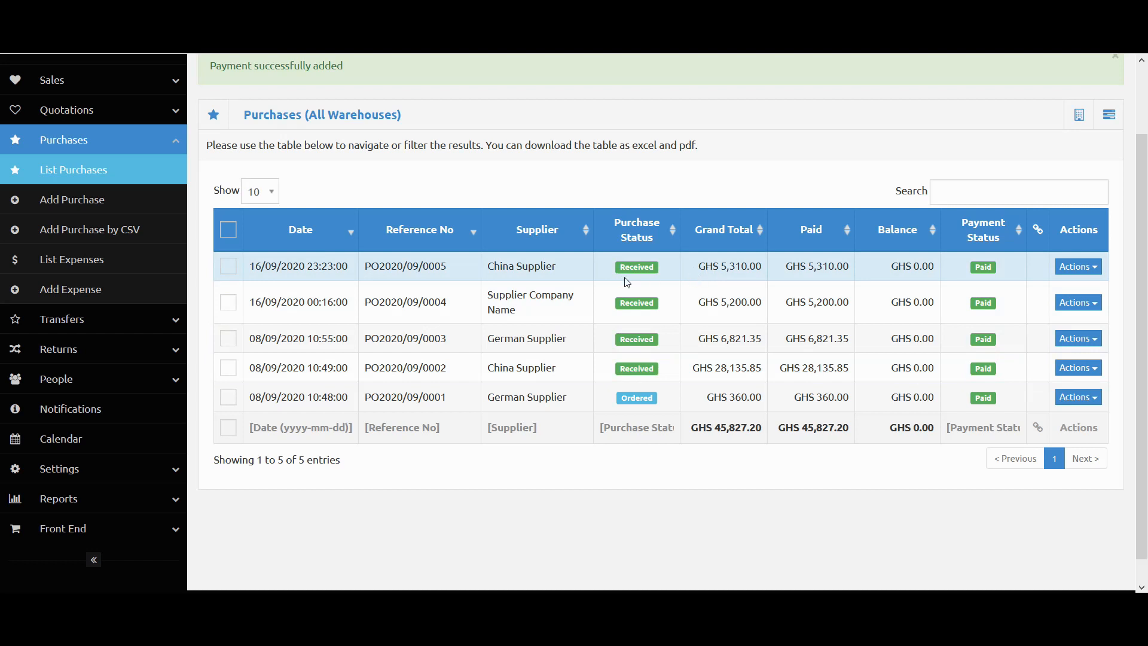
pyautogui.scroll(-1, 926, 323)
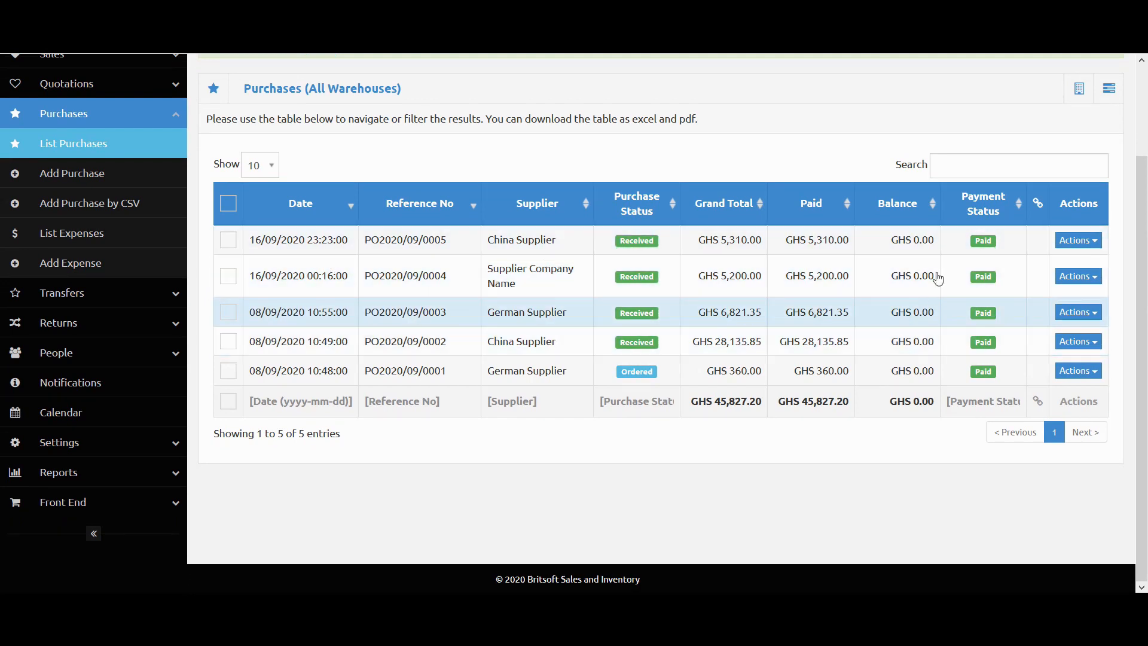
pyautogui.click(1080, 241)
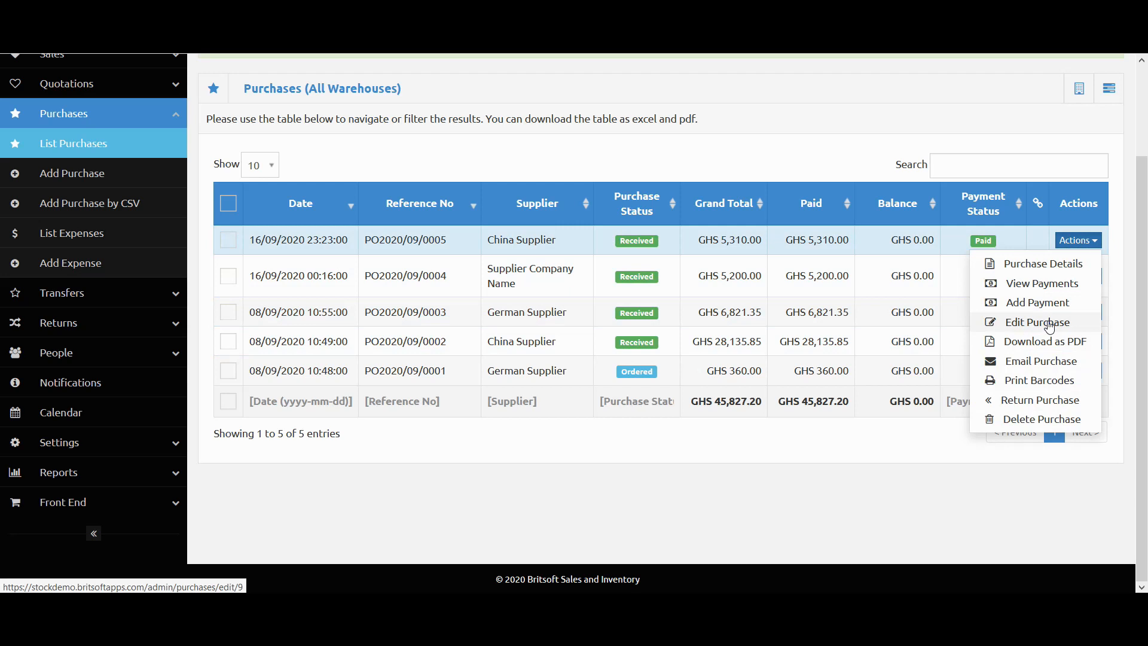
pyautogui.click(143, 294)
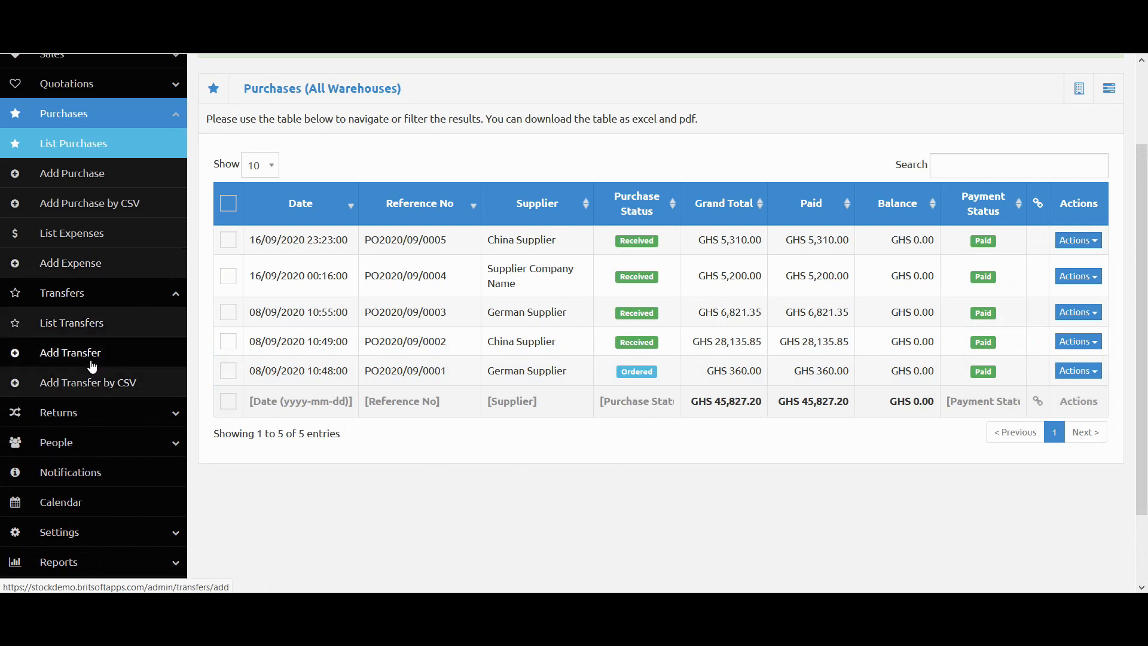
pyautogui.scroll(-2, 126, 386)
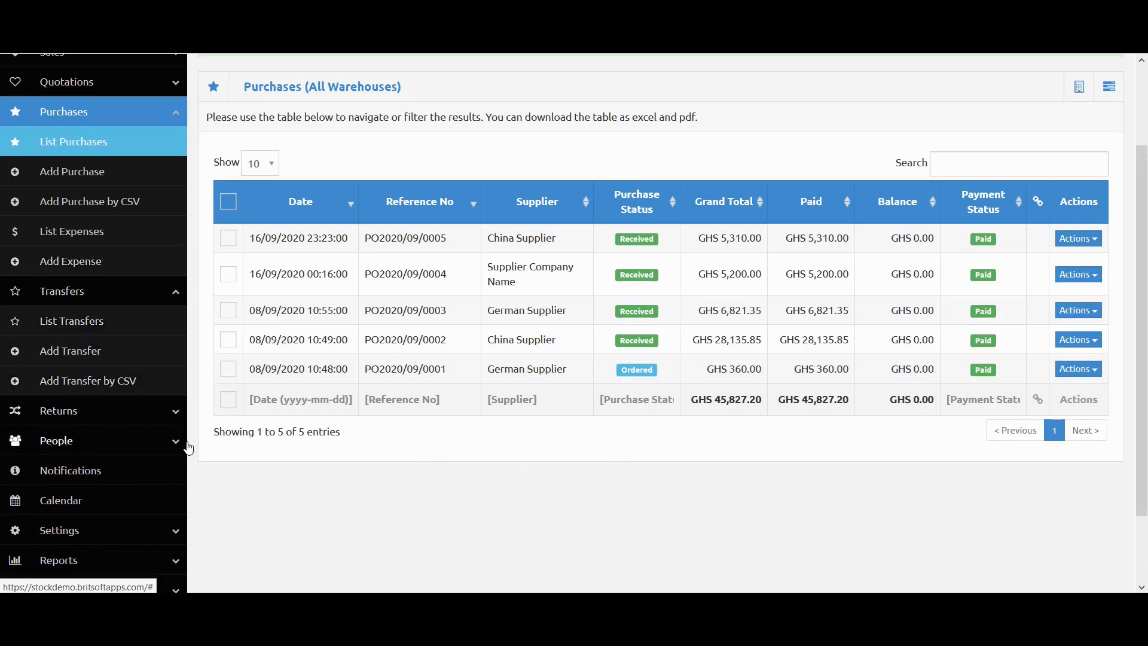
# Step: Open the list of users and examine the options for managing users, billers, customers and suppliers
pyautogui.click(176, 366)
pyautogui.scroll(-4, 187, 374)
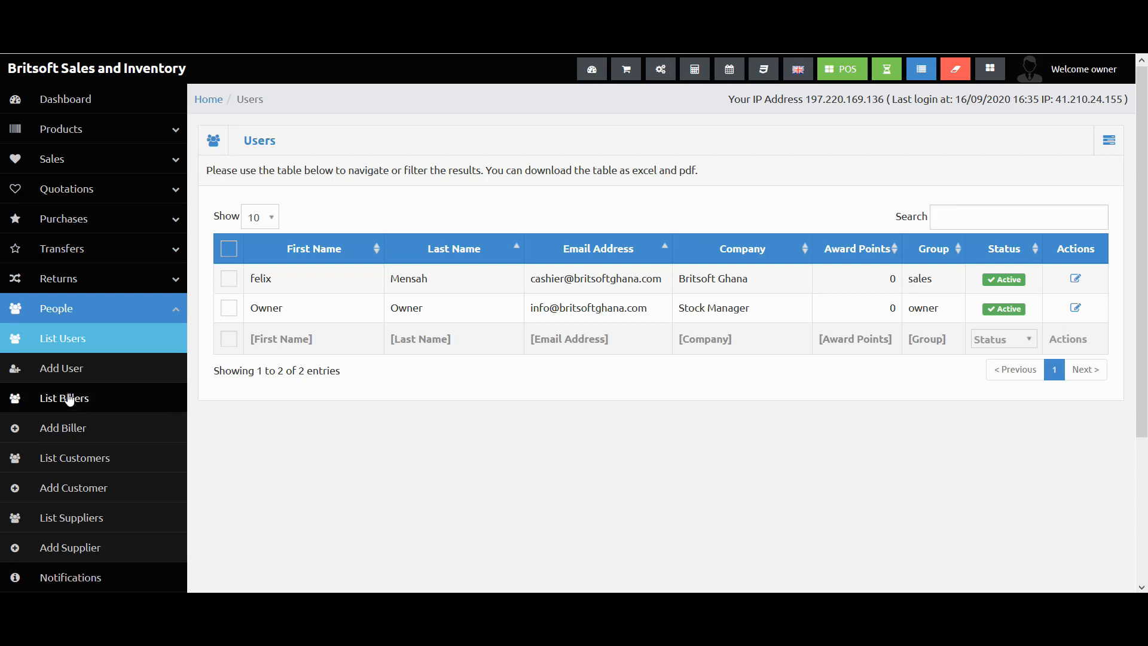
pyautogui.scroll(-1, 67, 416)
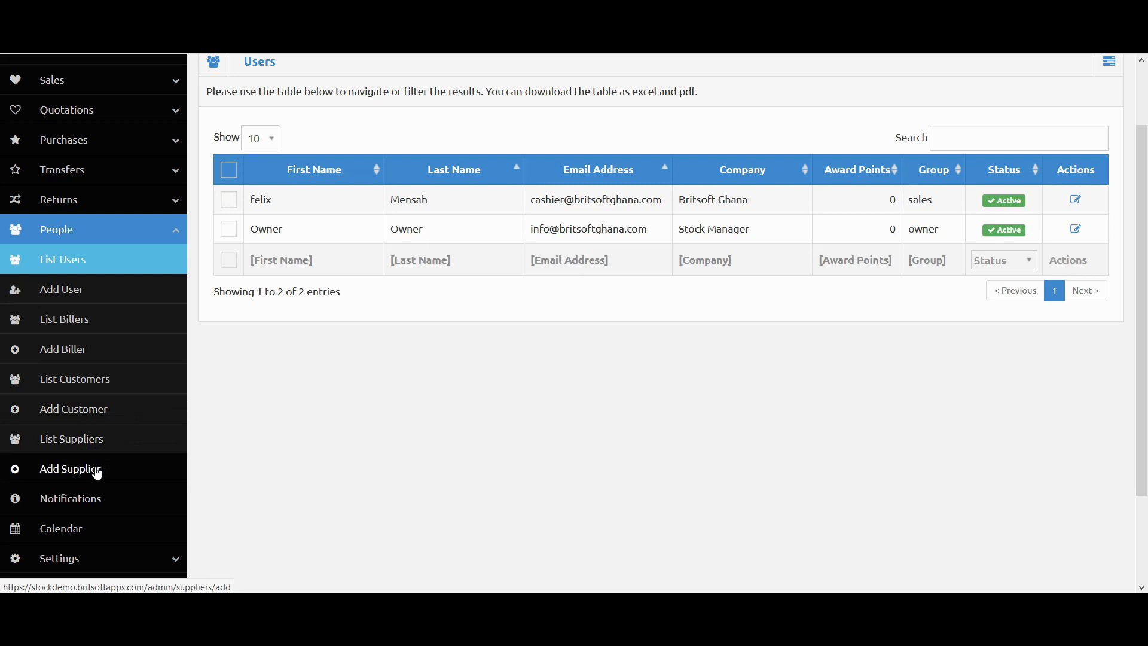
pyautogui.scroll(-1, 92, 473)
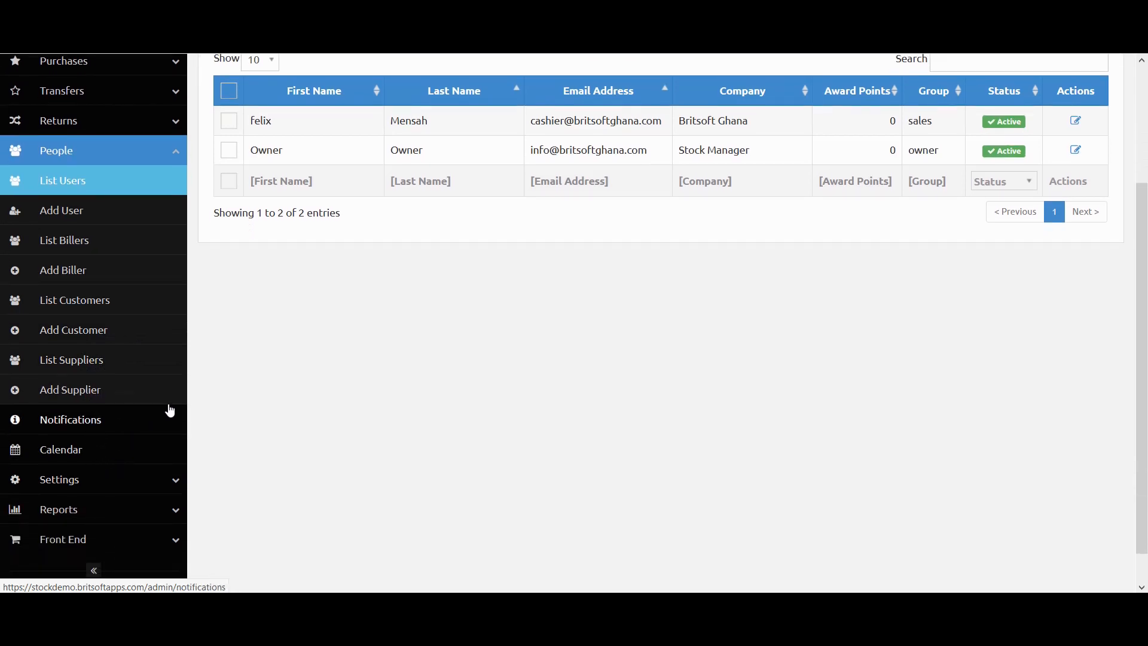
pyautogui.scroll(-1, 170, 410)
# Step: Open the list of warehouses in the settings
pyautogui.click(179, 445)
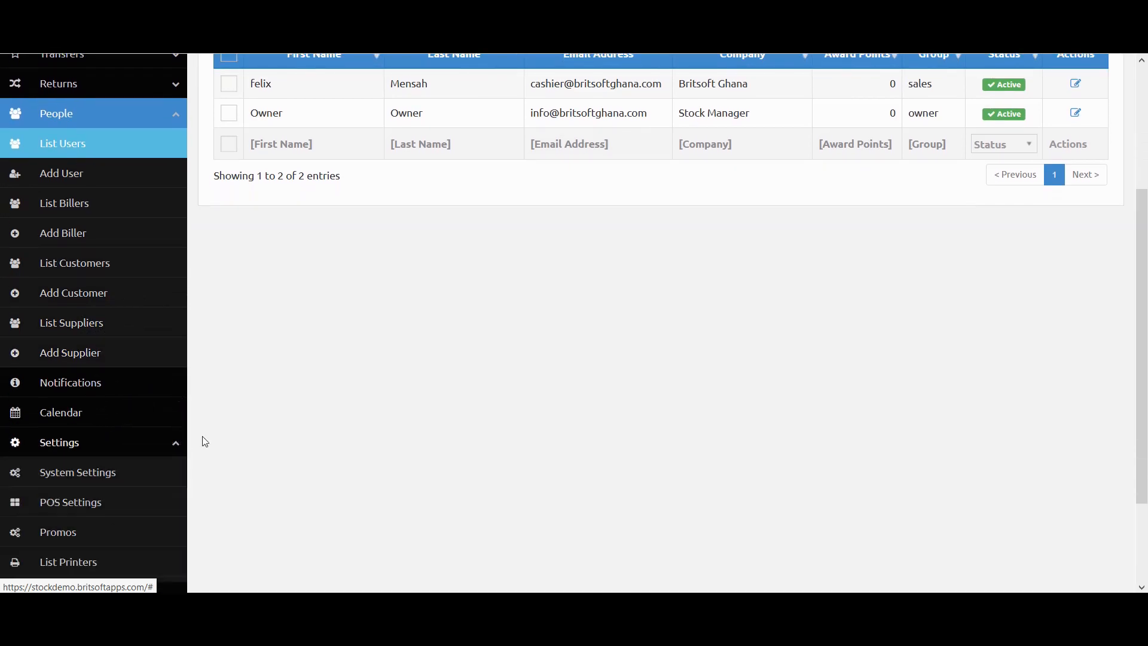
pyautogui.scroll(-2, 300, 412)
pyautogui.scroll(-2, 305, 413)
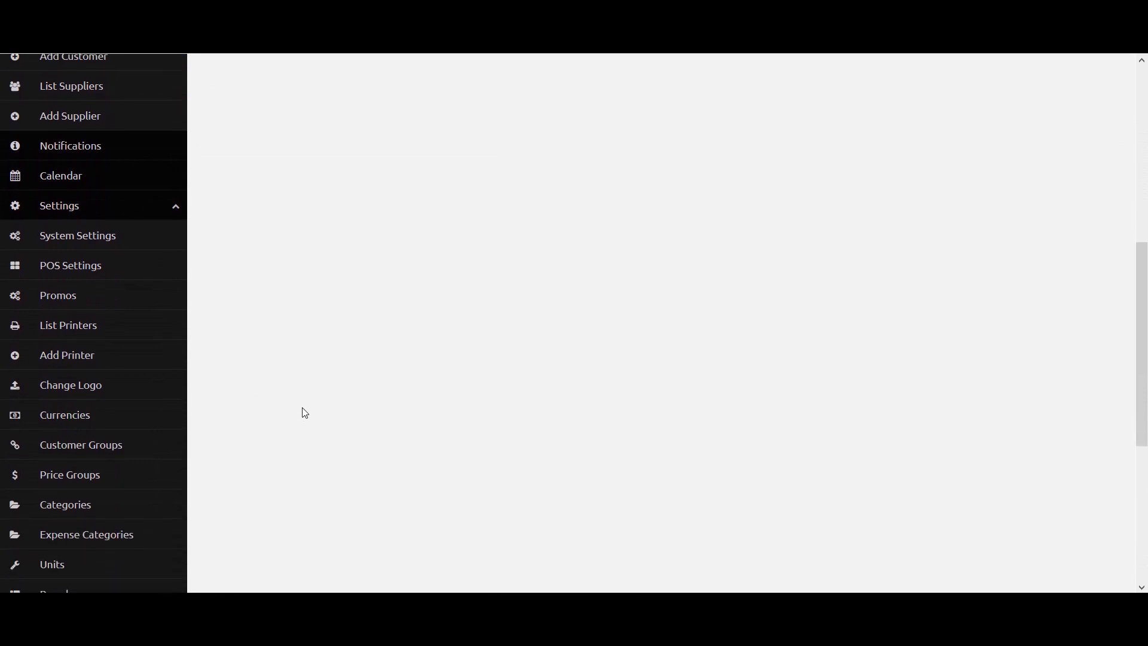
pyautogui.scroll(-3, 305, 413)
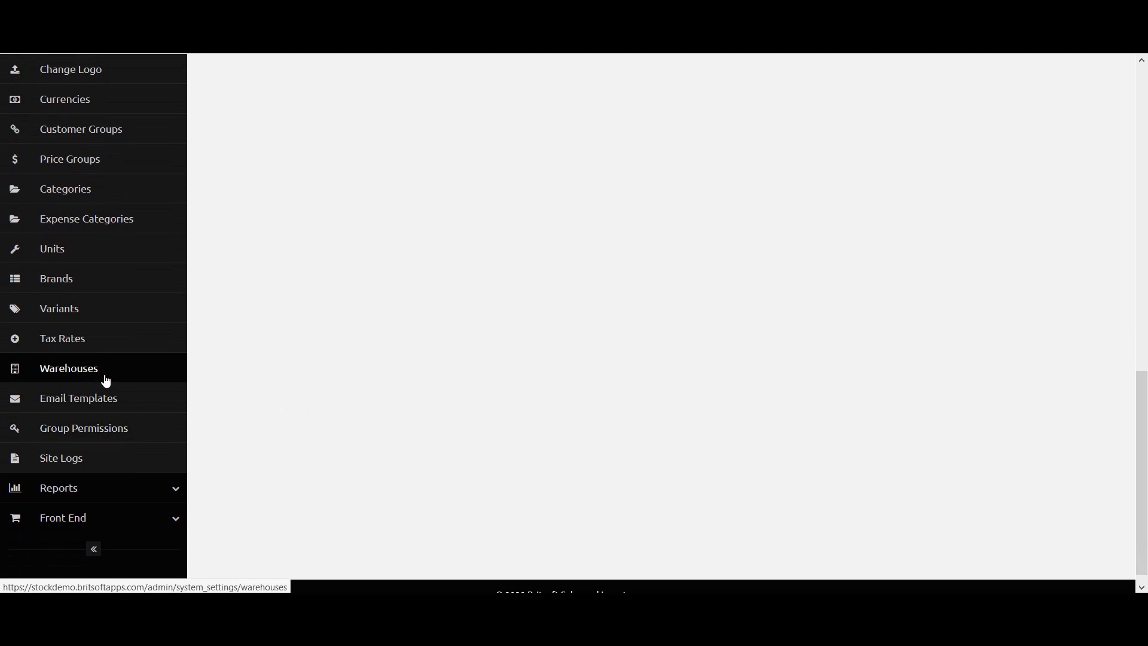
pyautogui.click(106, 380)
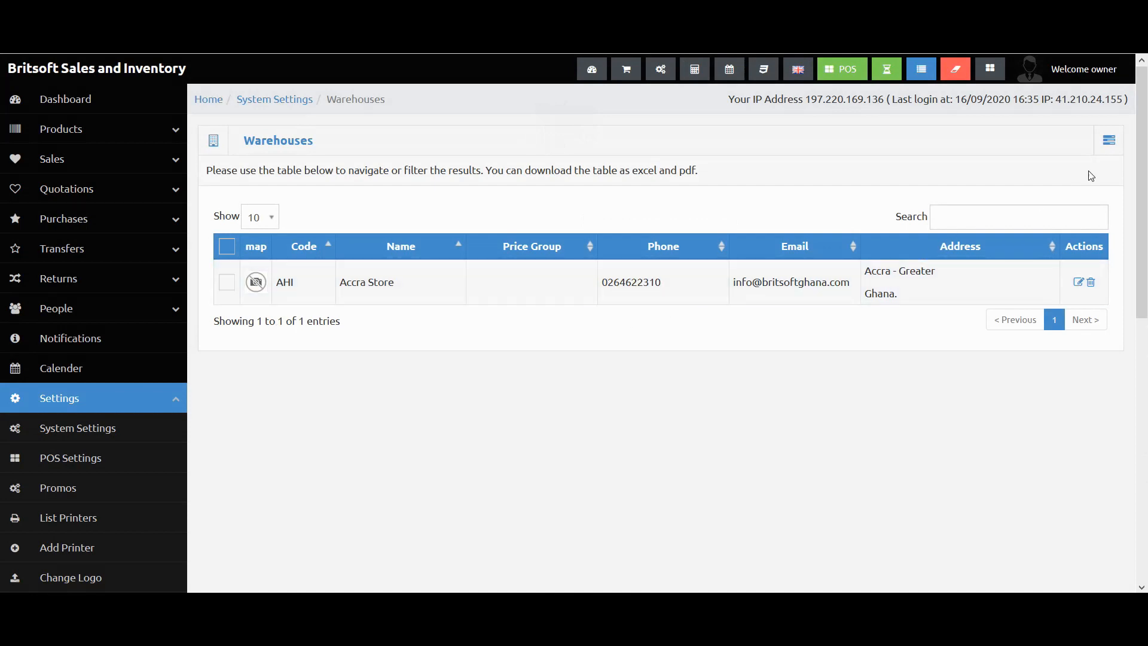
# Step: Start adding a new warehouse and set its code to KS1
pyautogui.click(1117, 158)
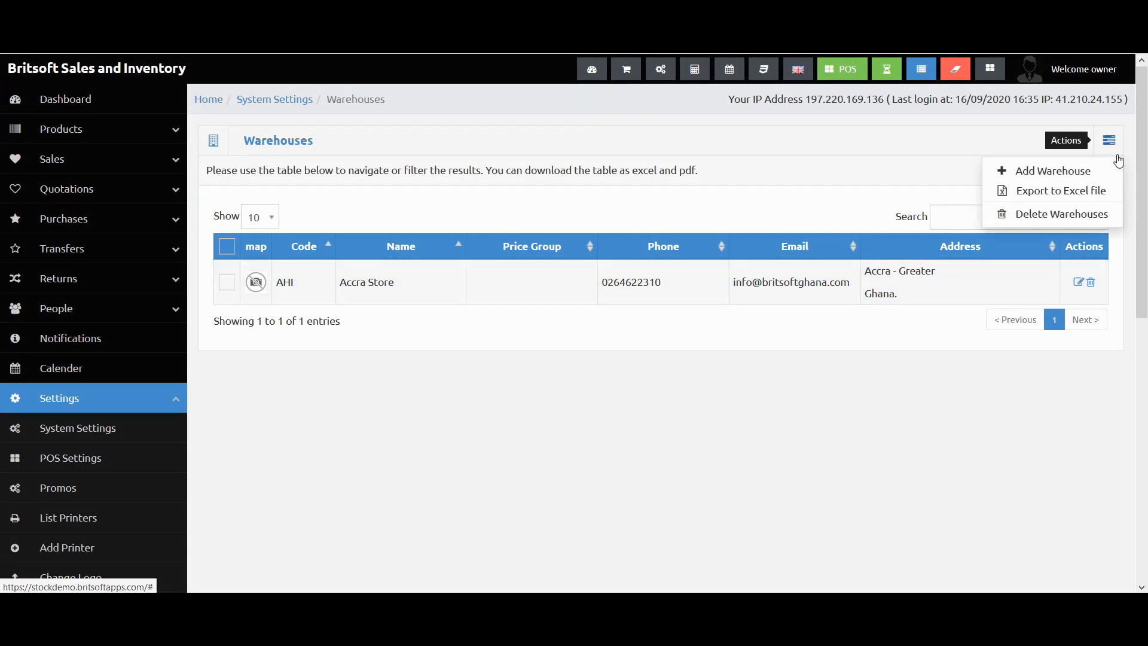
pyautogui.click(1068, 174)
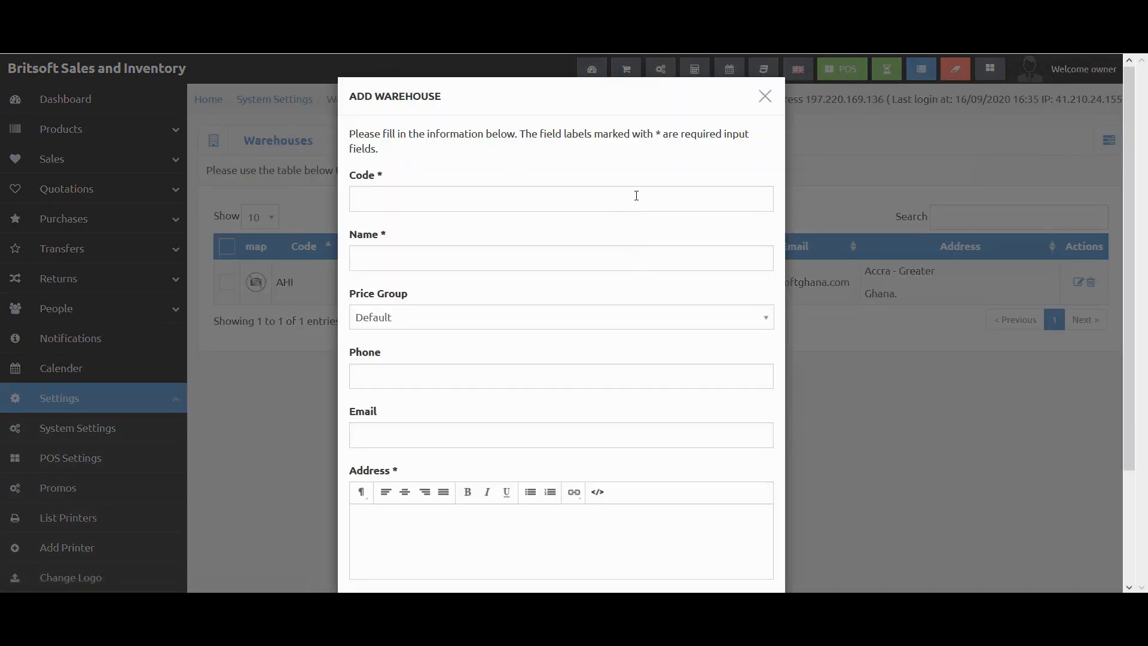
pyautogui.click(636, 196)
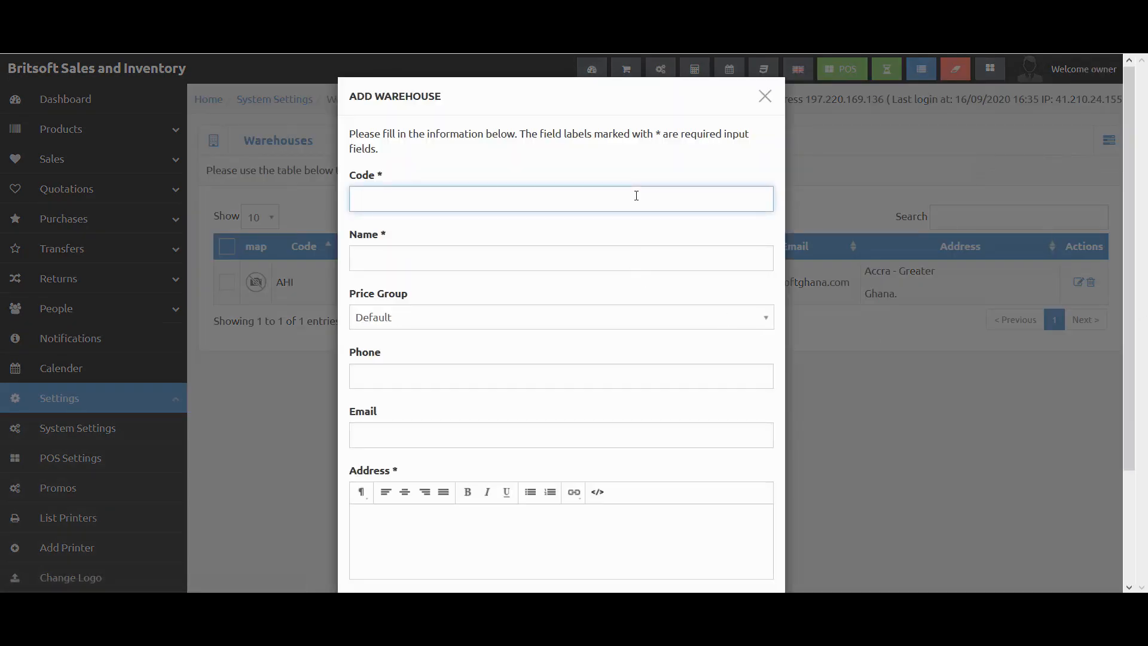
pyautogui.write('Kuma')
pyautogui.press('BackSpace')
pyautogui.press('BackSpace')
pyautogui.press('BackSpace')
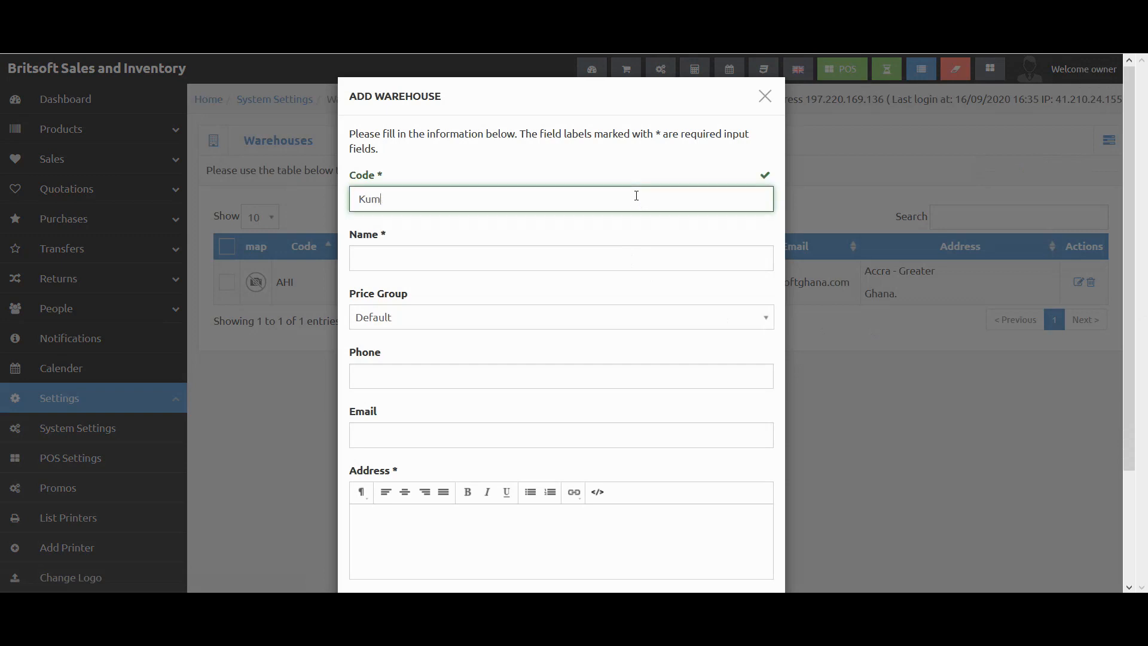
pyautogui.write('S')
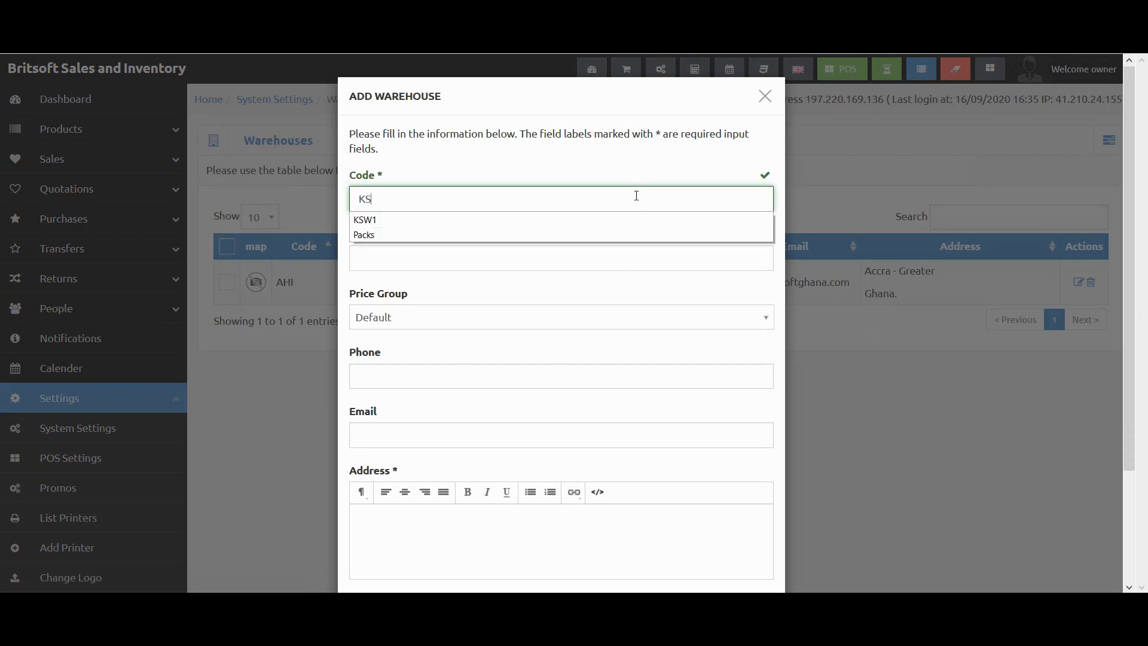
pyautogui.write('1')
# Step: Name the new warehouse Kumasi Warehouse
pyautogui.click(470, 259)
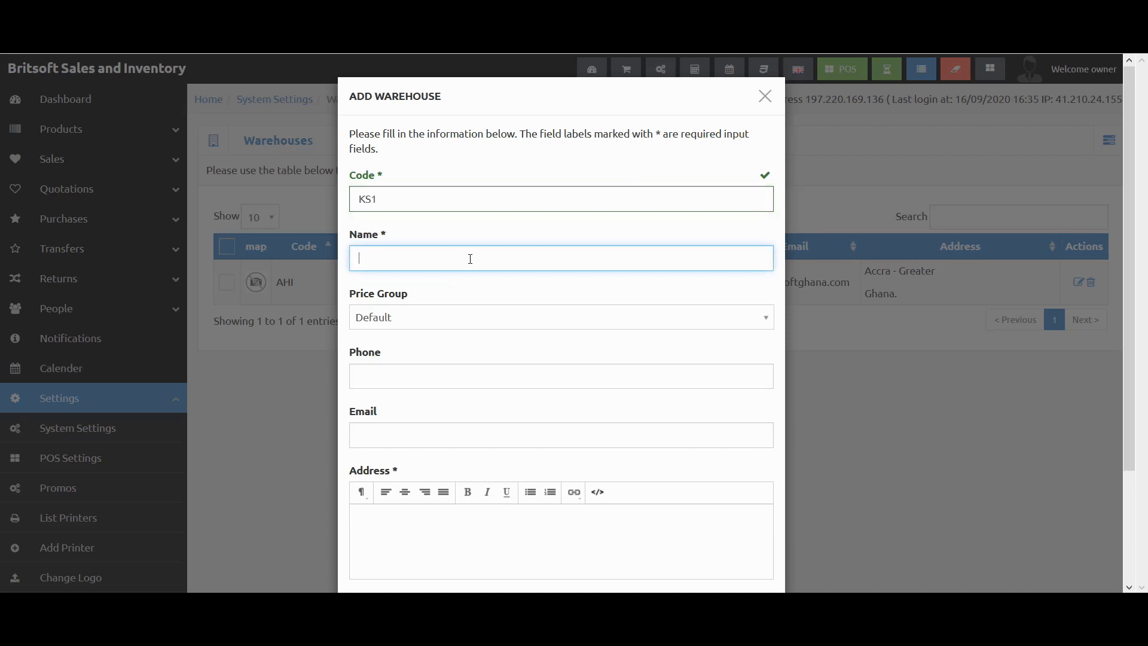
pyautogui.write('Kumasi')
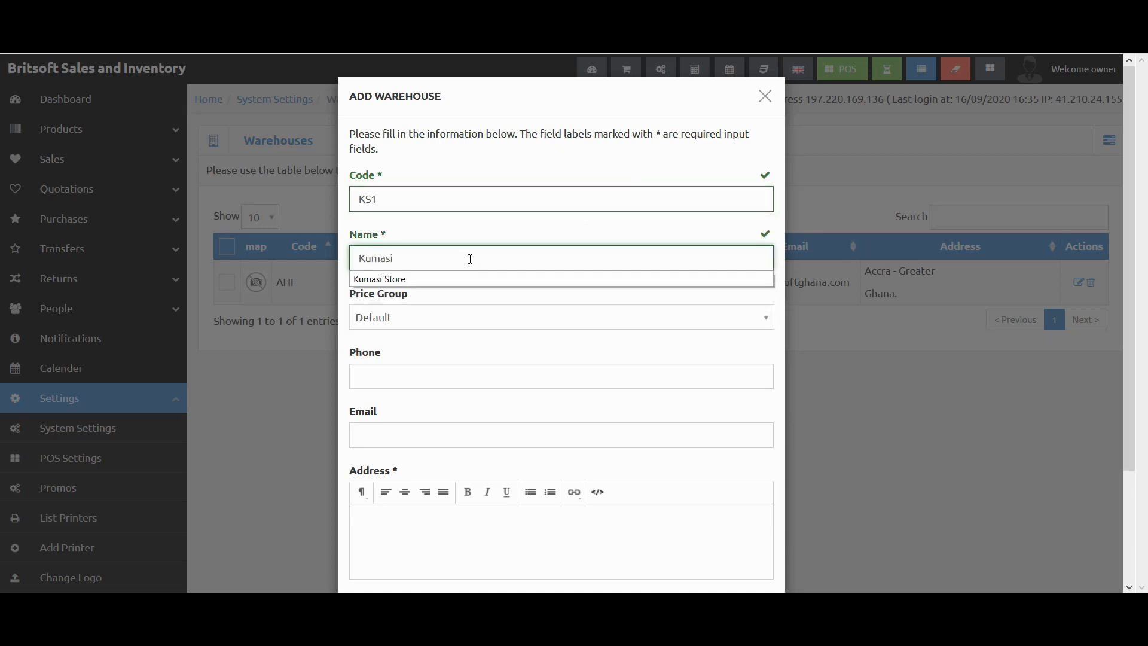
pyautogui.write(' Wareh')
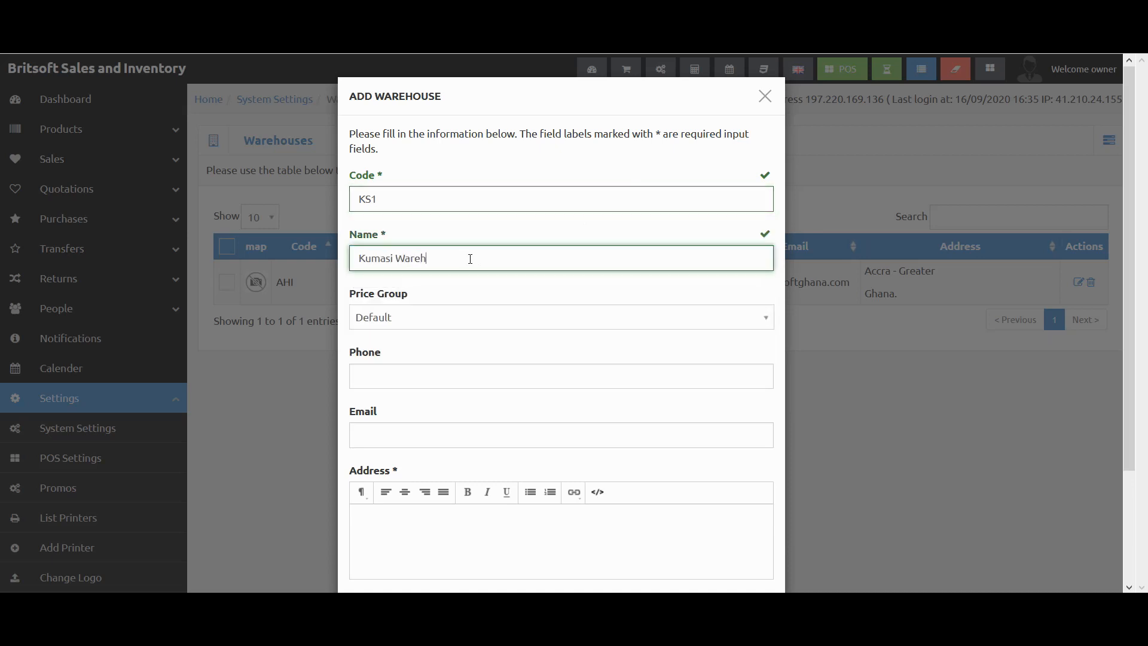
pyautogui.write('ouse')
# Step: Enter Kumasi as the new warehouse's address and add the warehouse
pyautogui.scroll(-3, 551, 413)
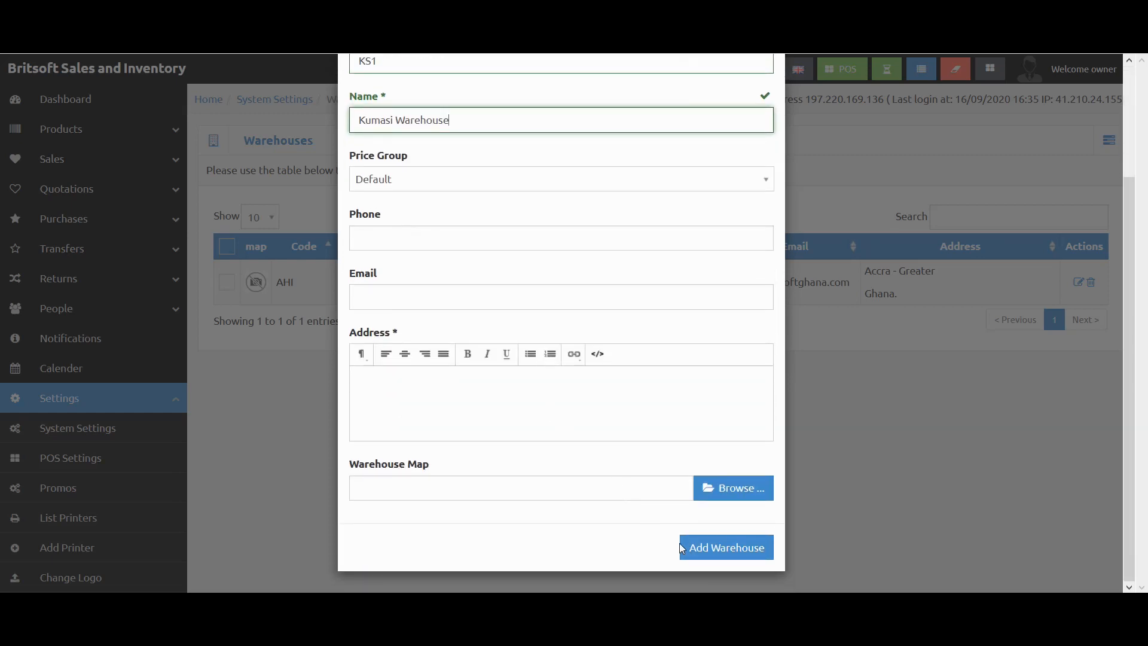
pyautogui.click(705, 546)
pyautogui.click(449, 396)
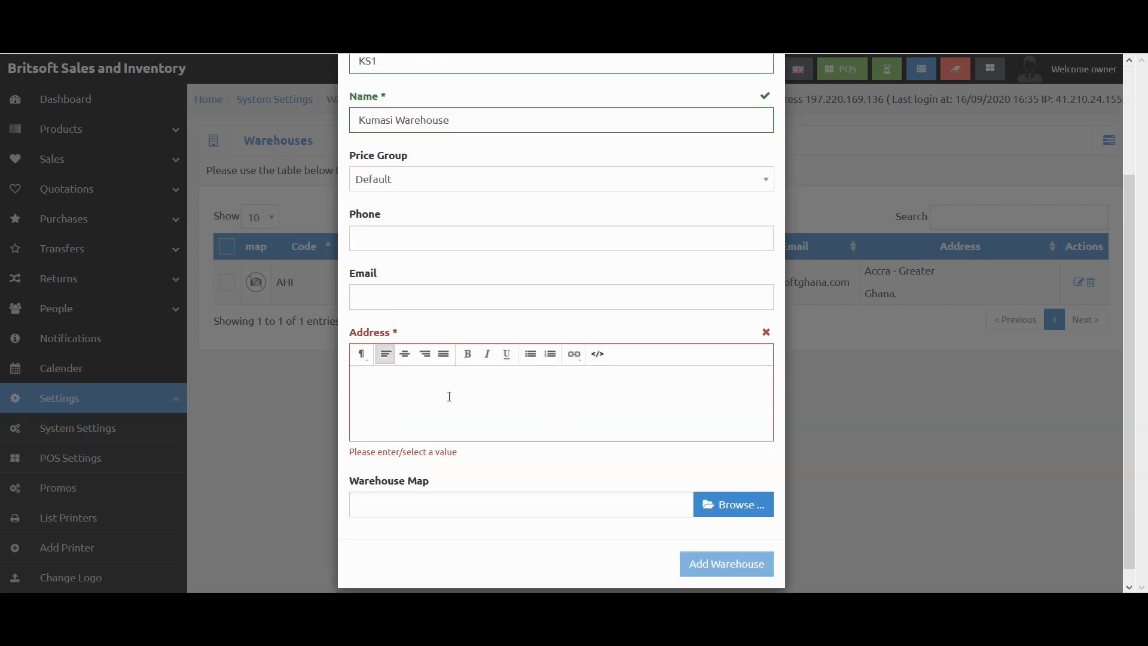
pyautogui.write('Kumasi')
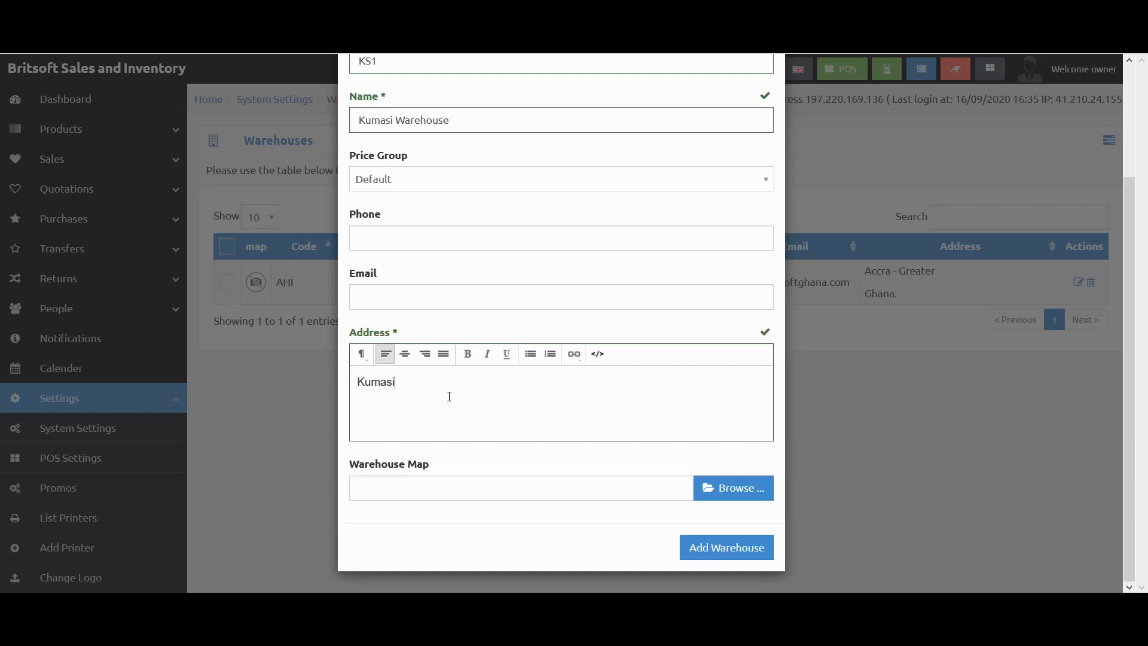
pyautogui.click(749, 548)
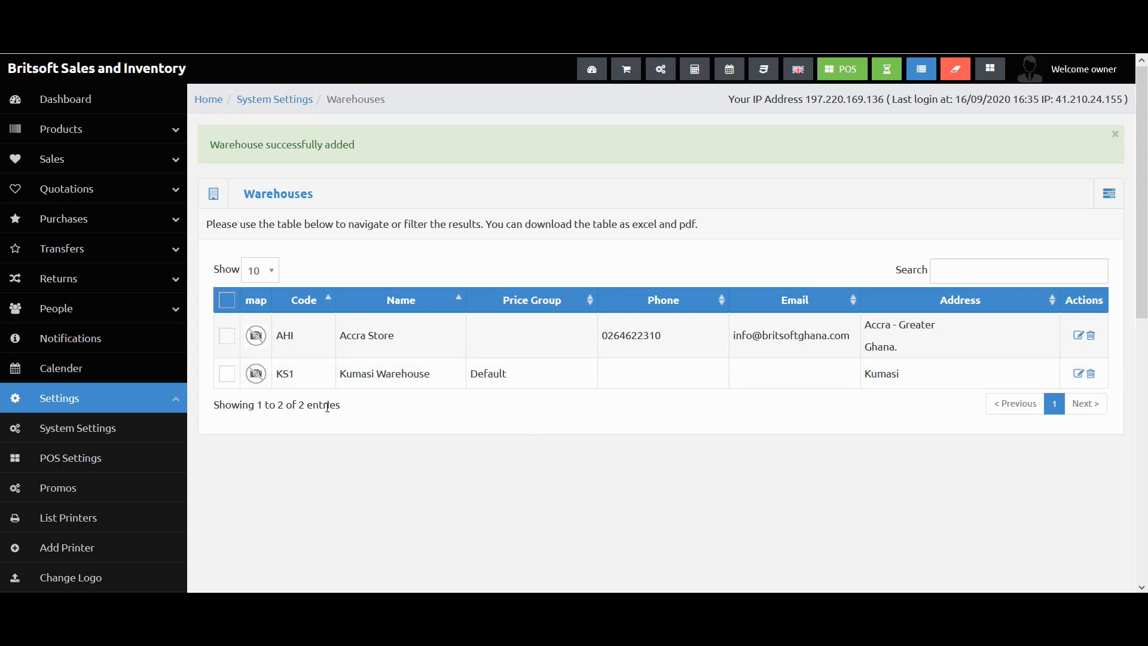
# Step: Open the list of sales deliveries and look at the actions available for it
pyautogui.scroll(-7, 104, 478)
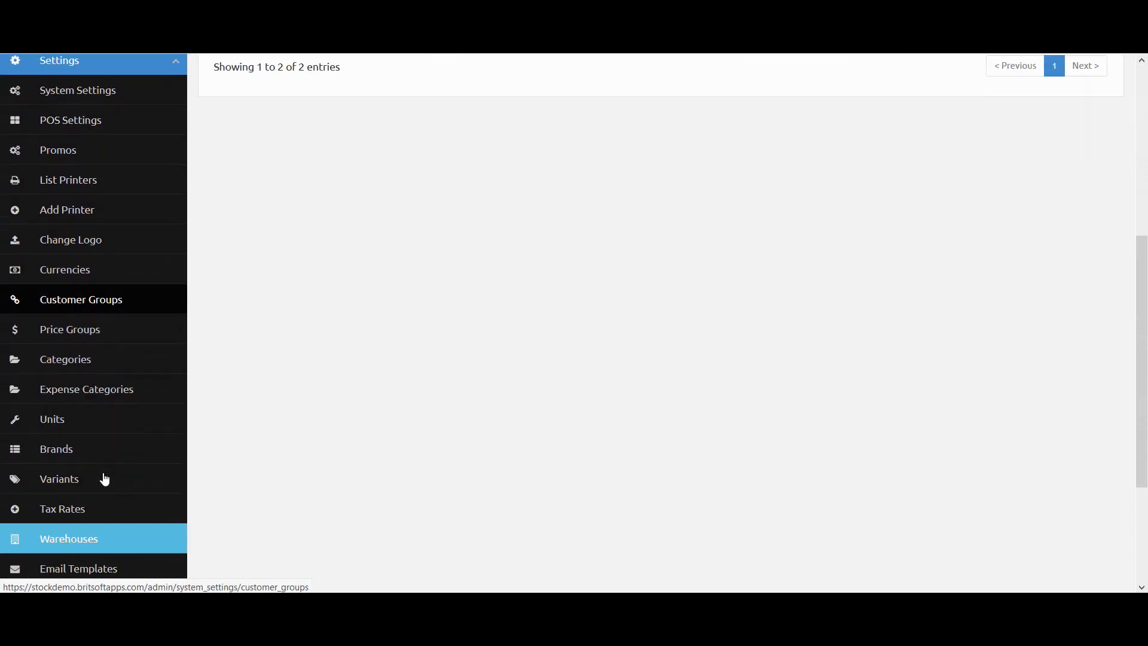
pyautogui.scroll(-3, 105, 479)
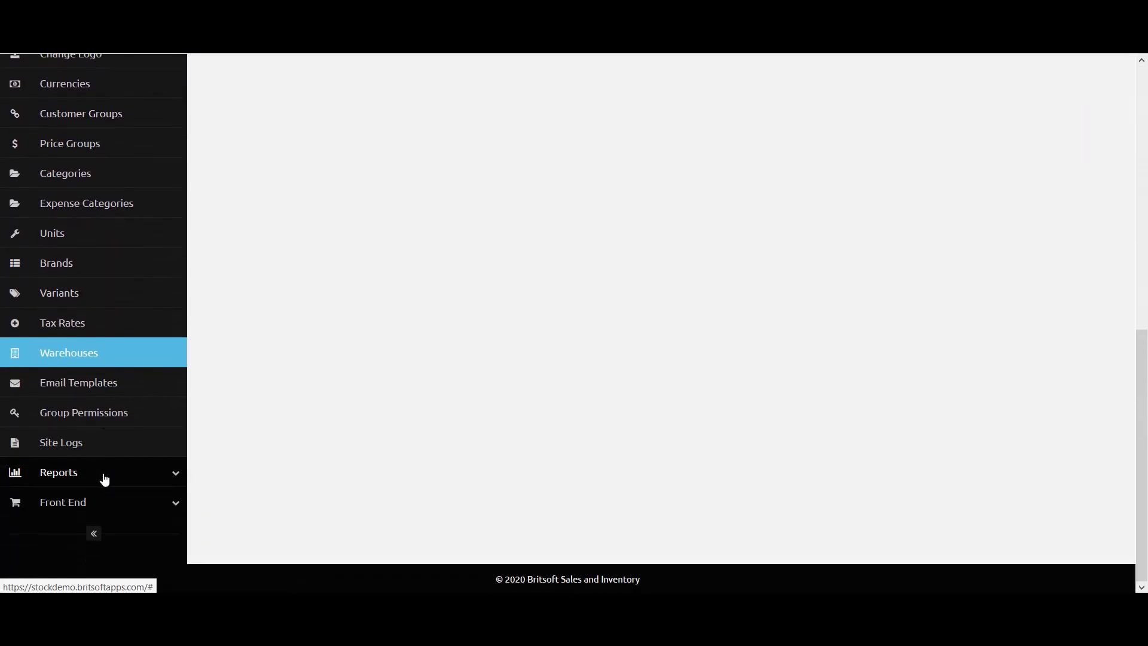
pyautogui.scroll(4, 106, 479)
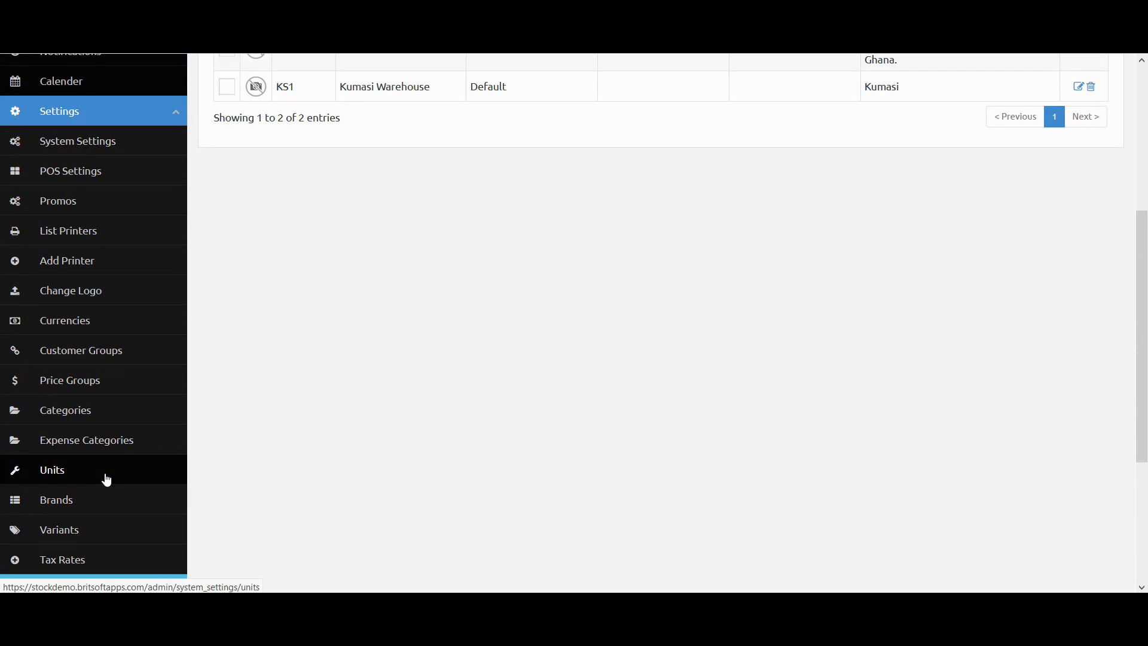
pyautogui.scroll(5, 107, 479)
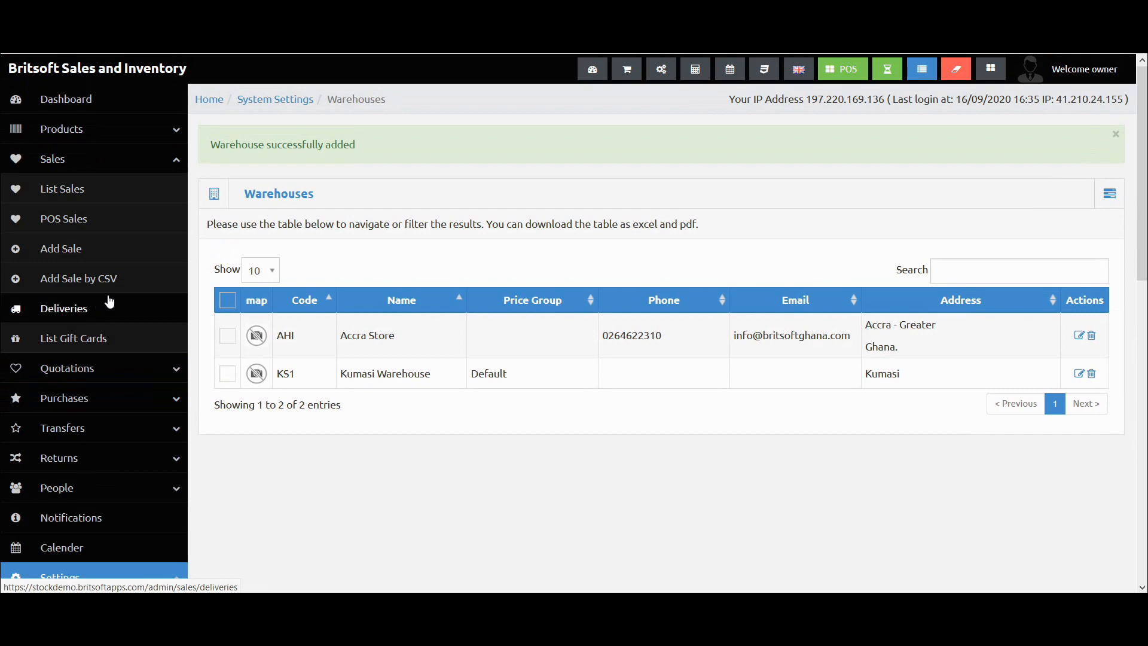
pyautogui.click(74, 310)
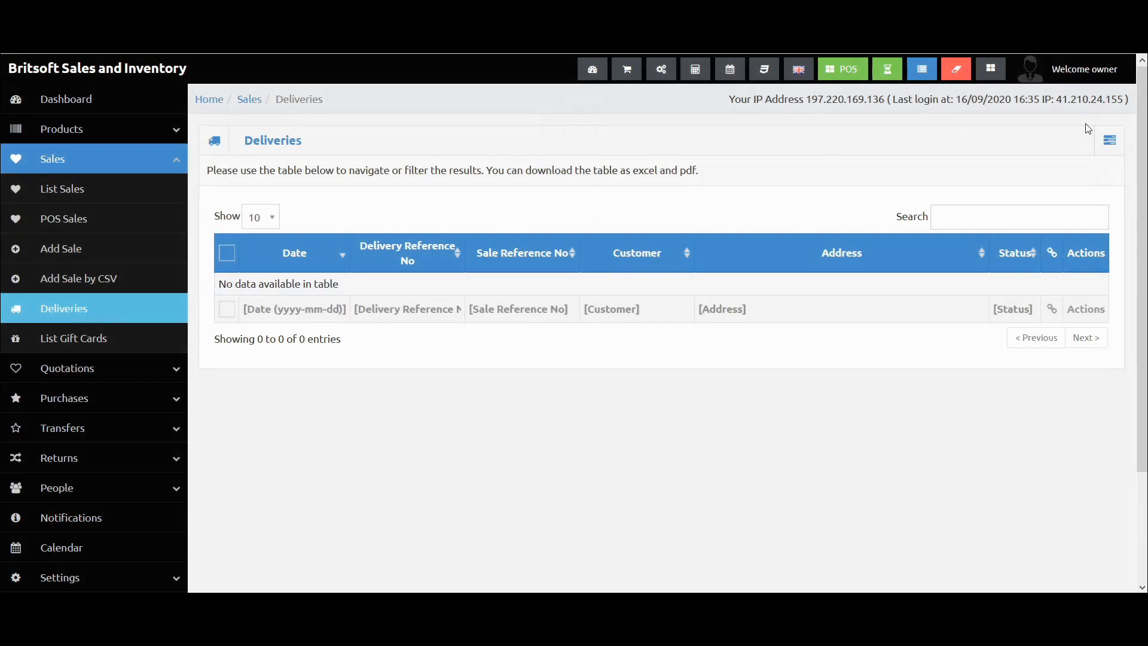
pyautogui.click(1109, 140)
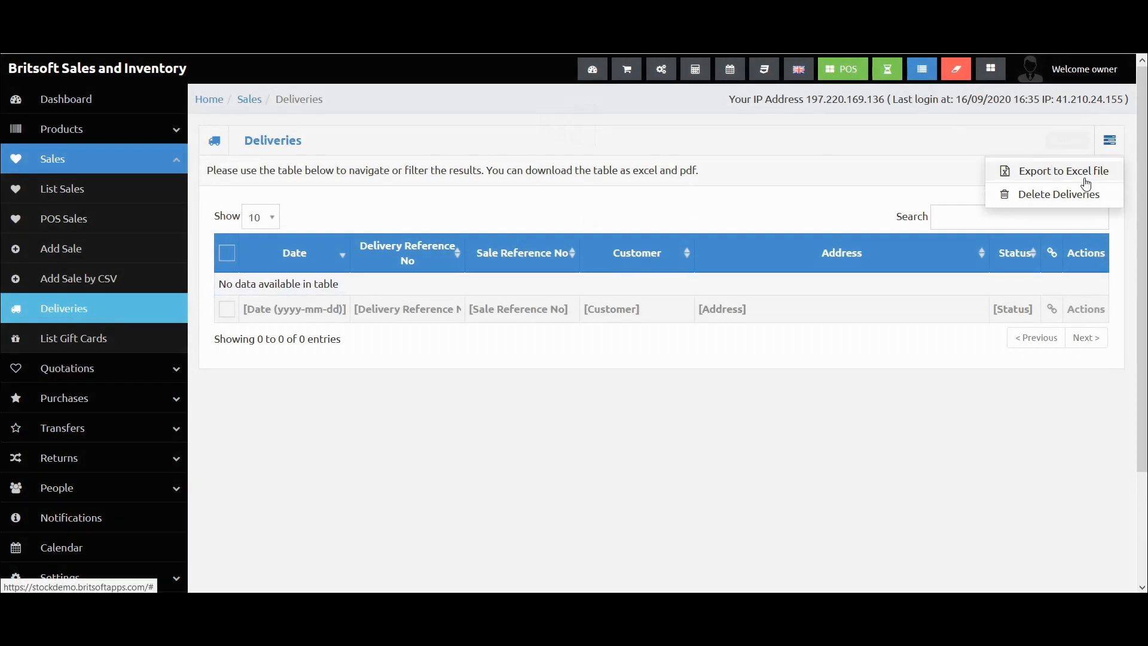
pyautogui.click(624, 199)
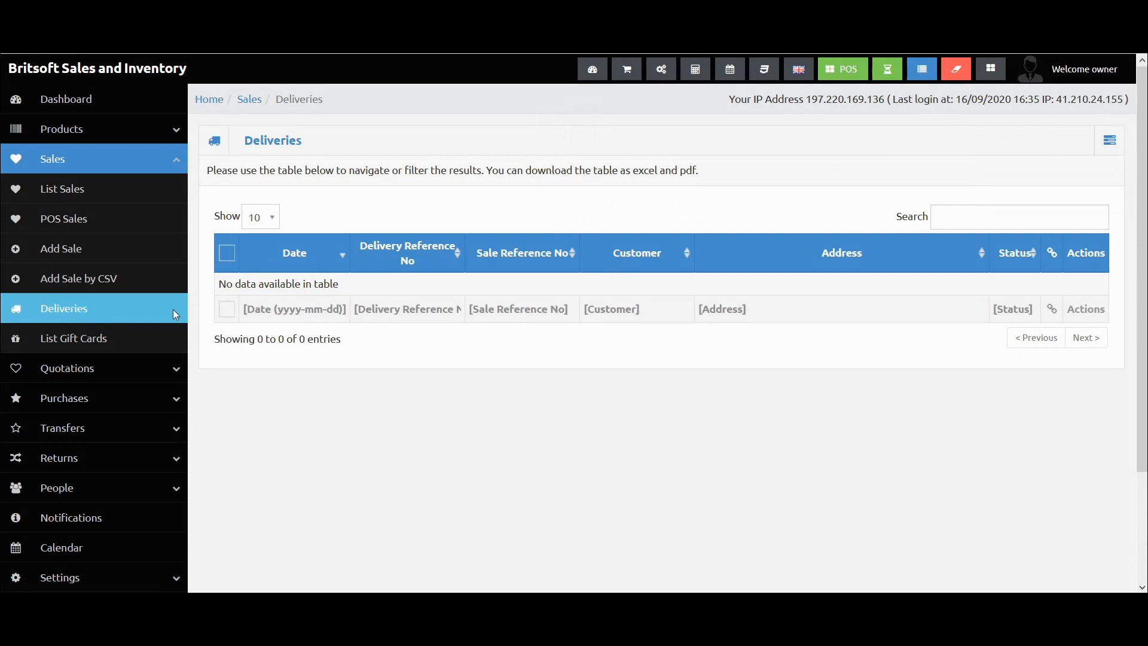
# Step: Open the form for adding a sale and check its sale status and payment status fields
pyautogui.click(174, 279)
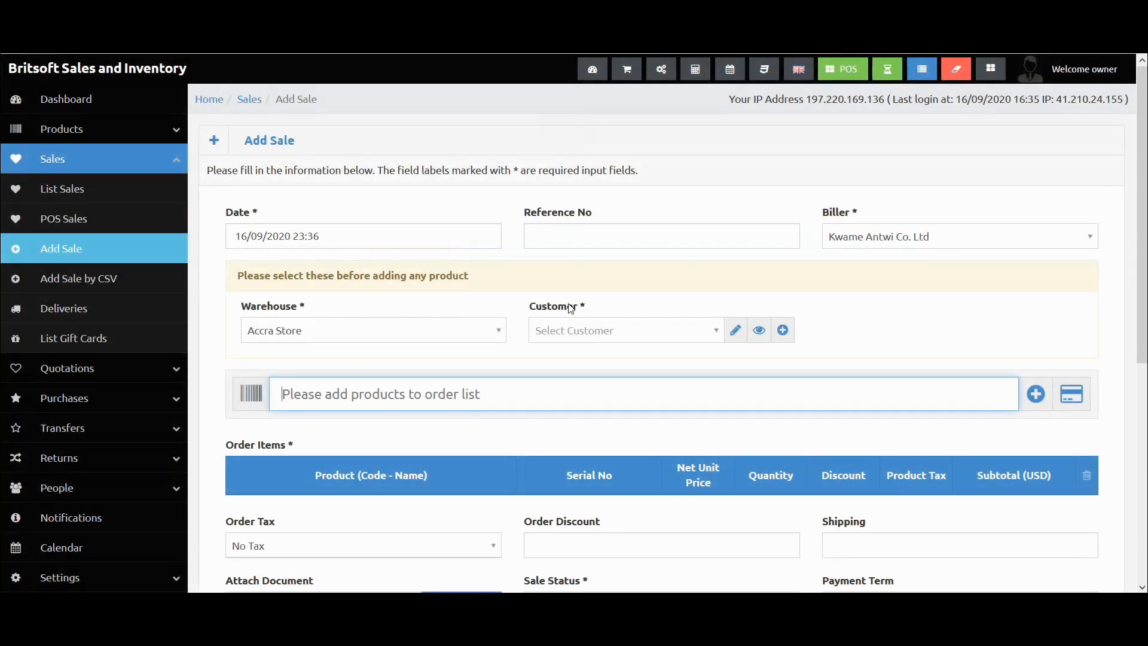
pyautogui.scroll(-1, 568, 306)
pyautogui.scroll(-2, 599, 299)
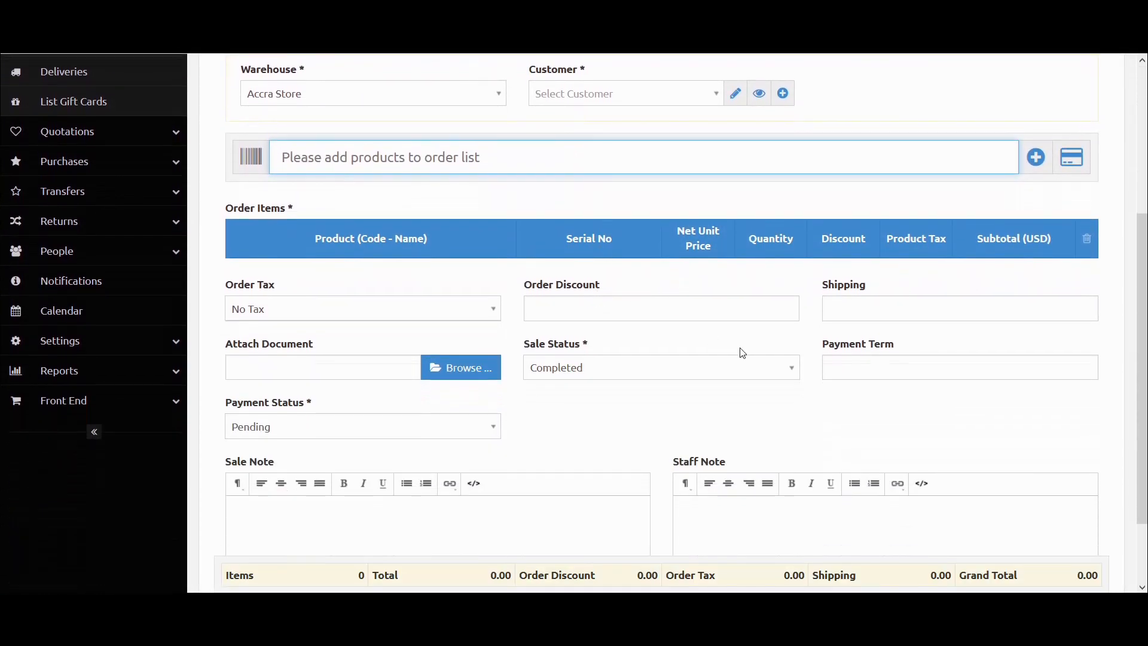
pyautogui.click(644, 380)
pyautogui.click(644, 380)
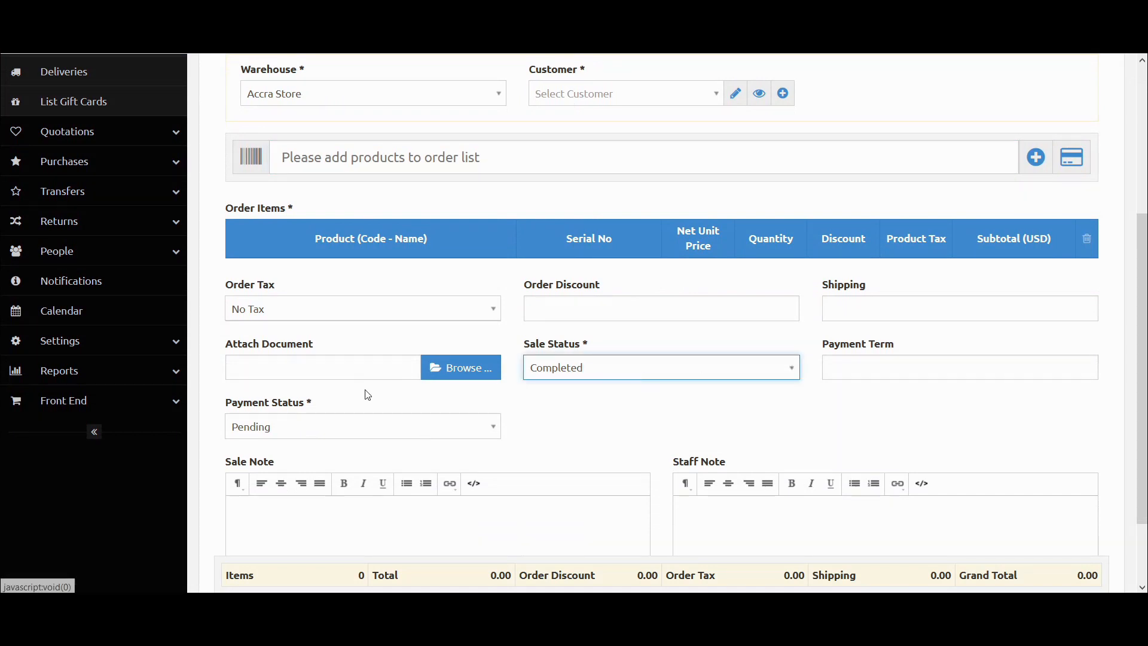
pyautogui.click(372, 431)
pyautogui.click(372, 433)
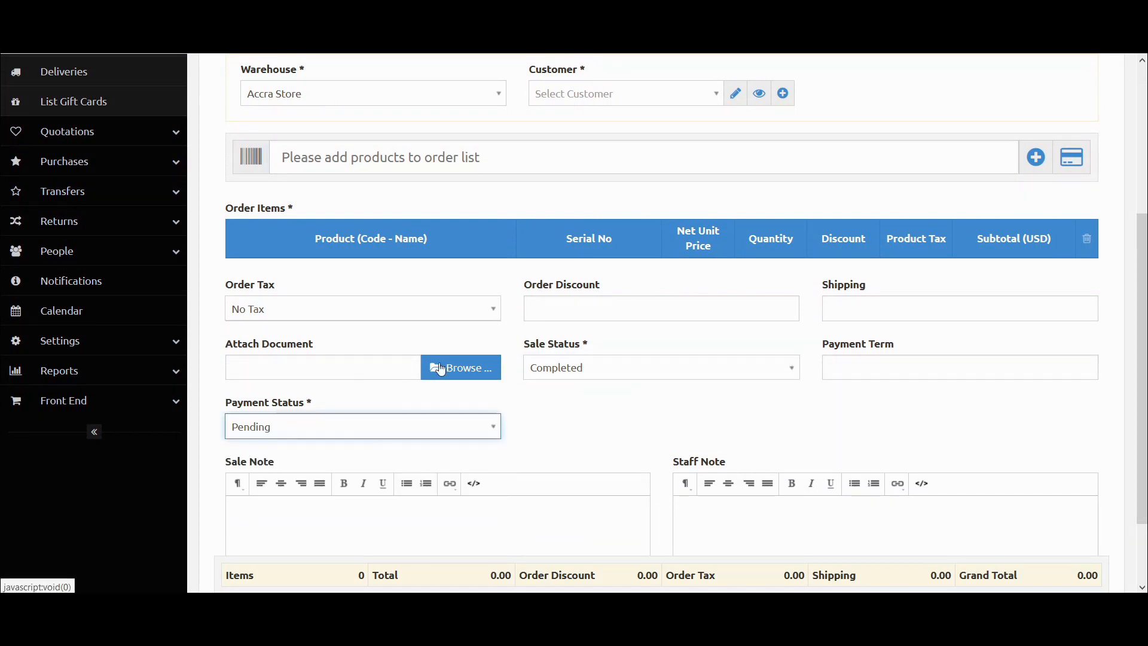
# Step: Look through the available reports, from the overview chart down to the staff report
pyautogui.scroll(-1, 462, 341)
pyautogui.scroll(2, 462, 341)
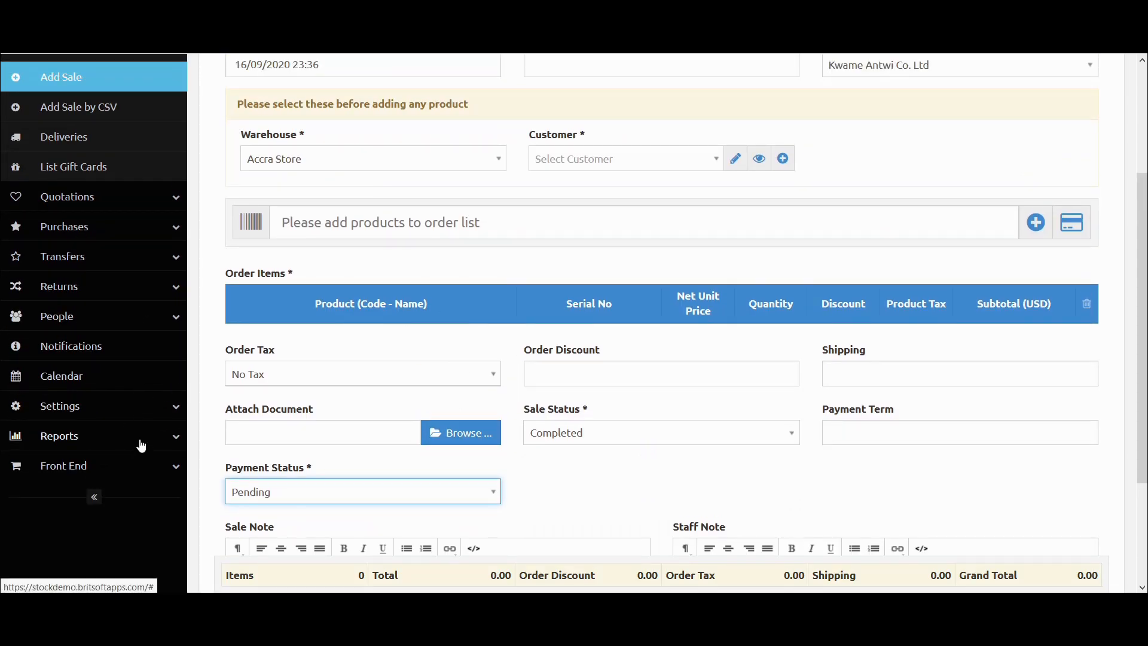
pyautogui.scroll(3, 141, 447)
pyautogui.scroll(-3, 146, 442)
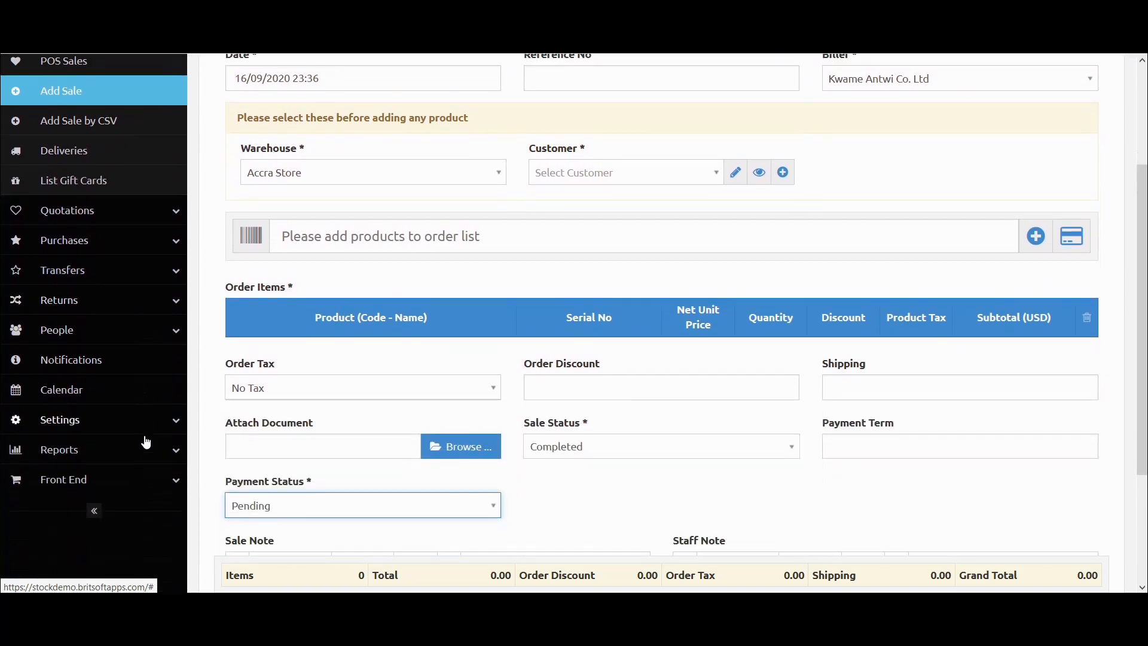
pyautogui.click(139, 459)
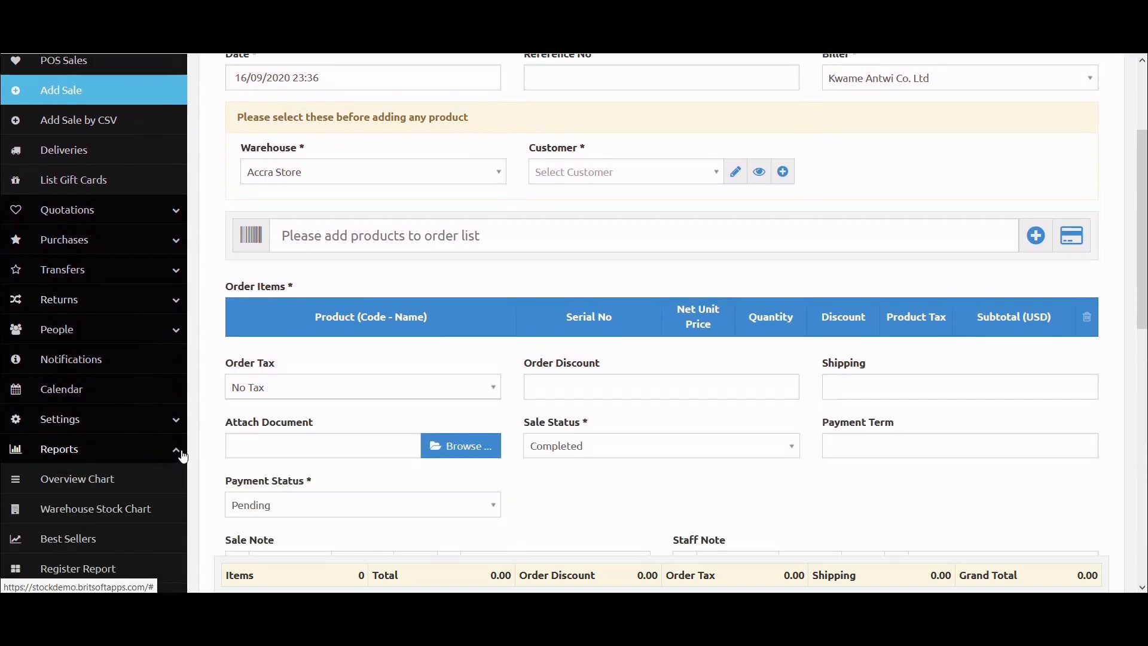
pyautogui.scroll(-5, 177, 451)
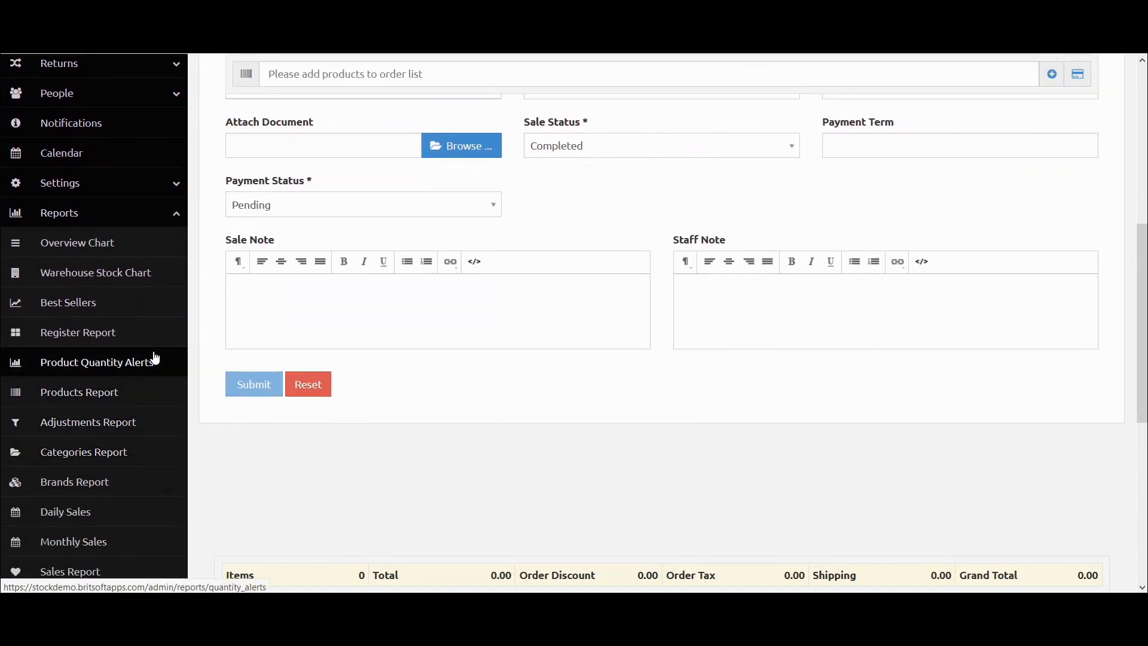
pyautogui.scroll(-3, 131, 441)
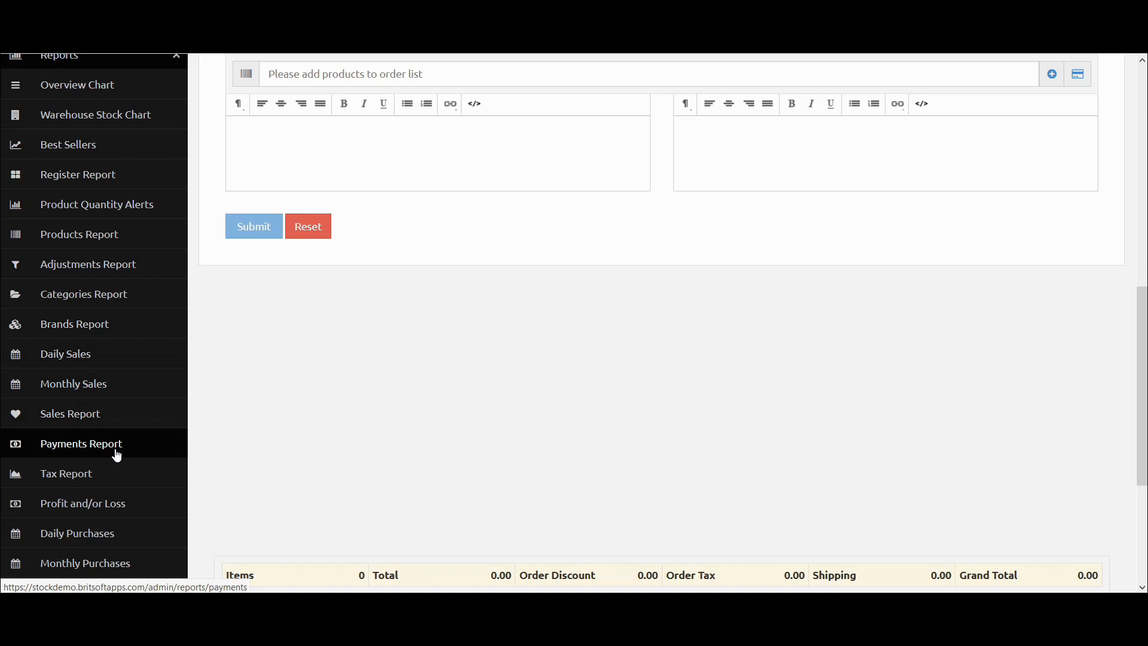
pyautogui.scroll(-2, 134, 446)
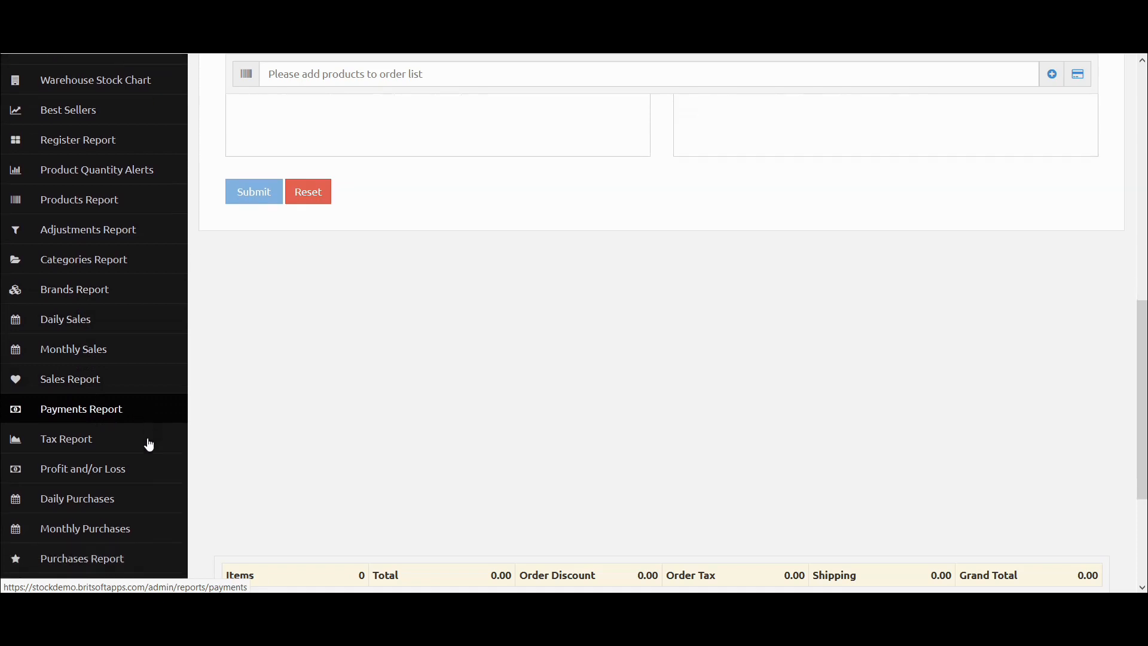
pyautogui.scroll(-2, 120, 502)
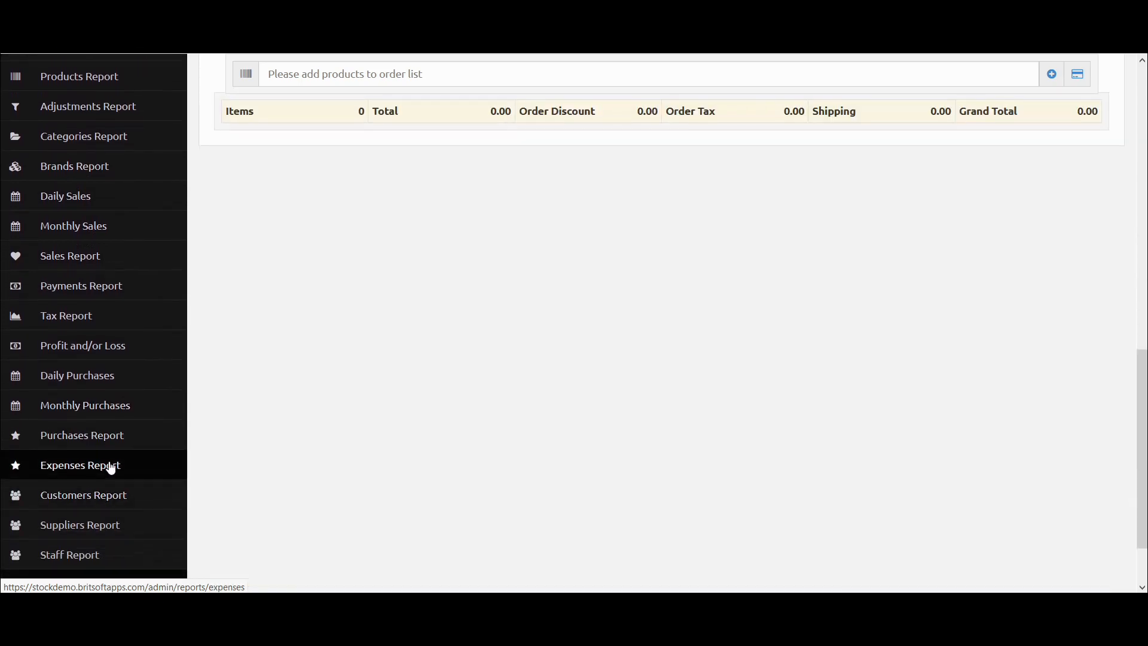
pyautogui.scroll(5, 133, 503)
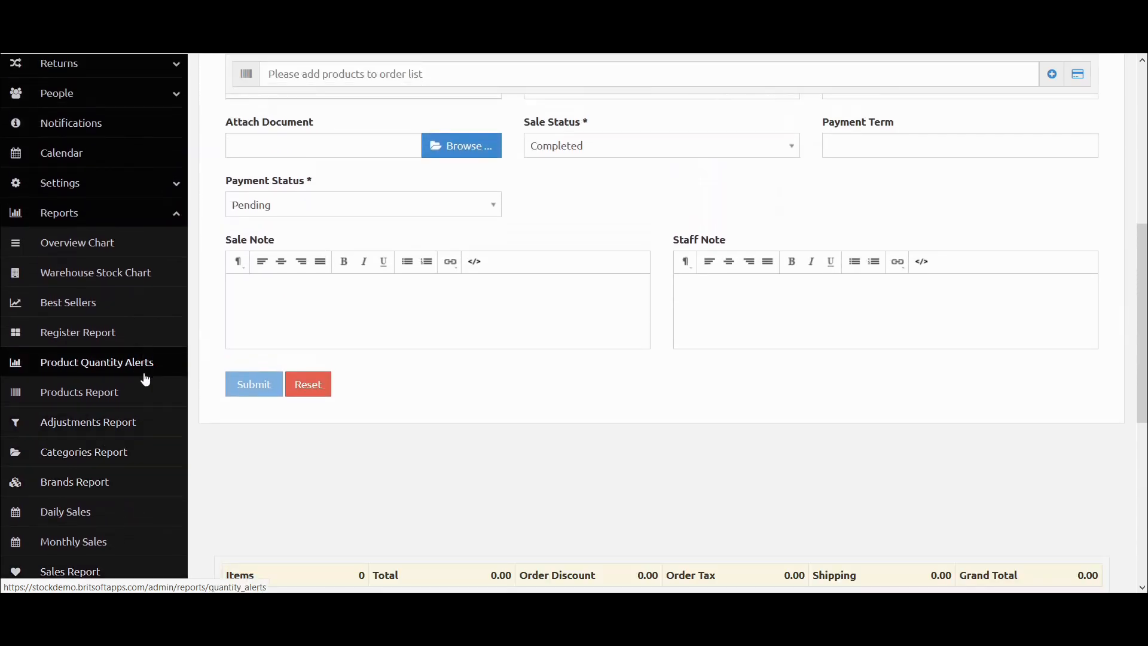
# Step: Open the warehouse stock chart and show the warehouses it can be filtered by
pyautogui.scroll(-1, 144, 377)
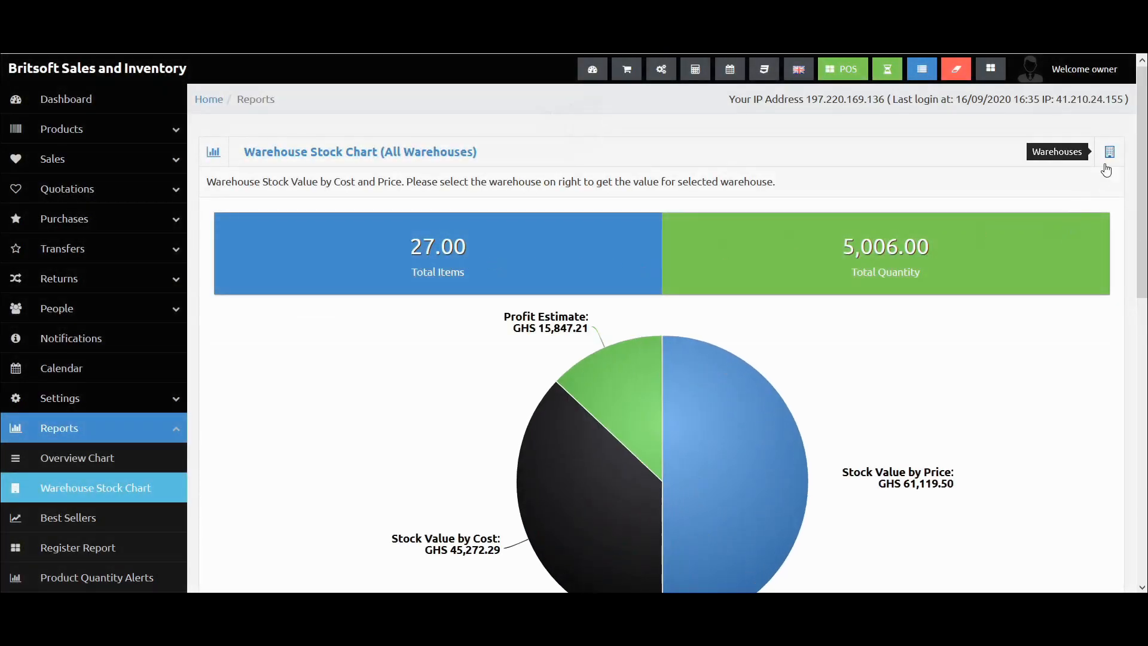
pyautogui.click(1109, 153)
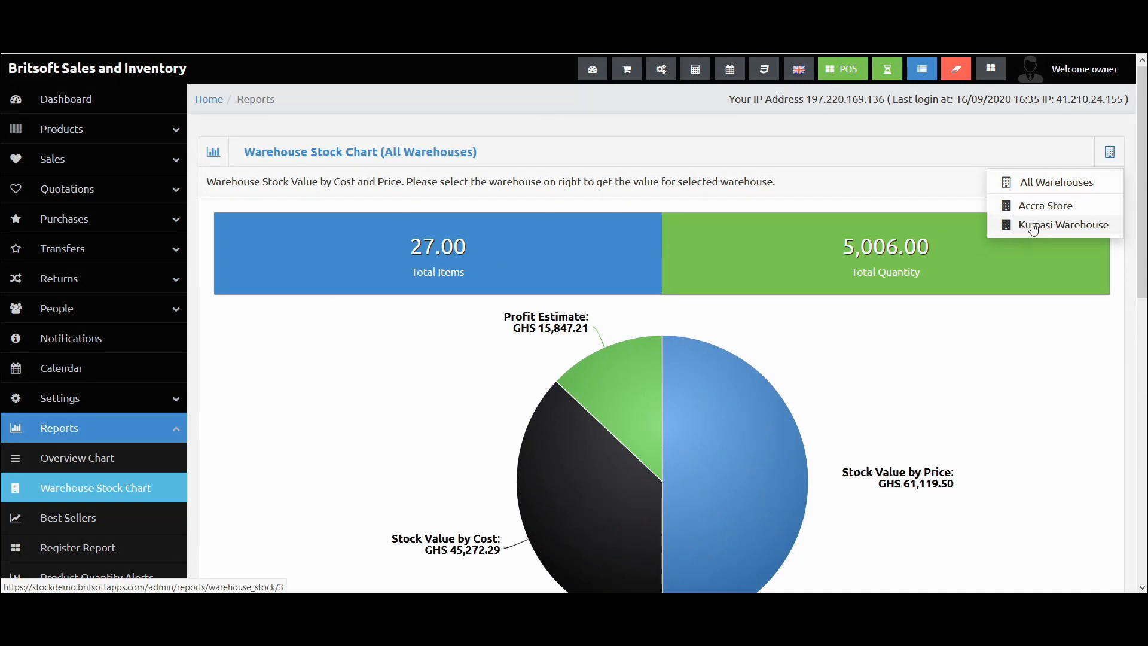
# Step: Open the monthly sales report and check its choice of warehouses, keeping all warehouses selected
pyautogui.scroll(-3, 167, 415)
pyautogui.scroll(-4, 168, 415)
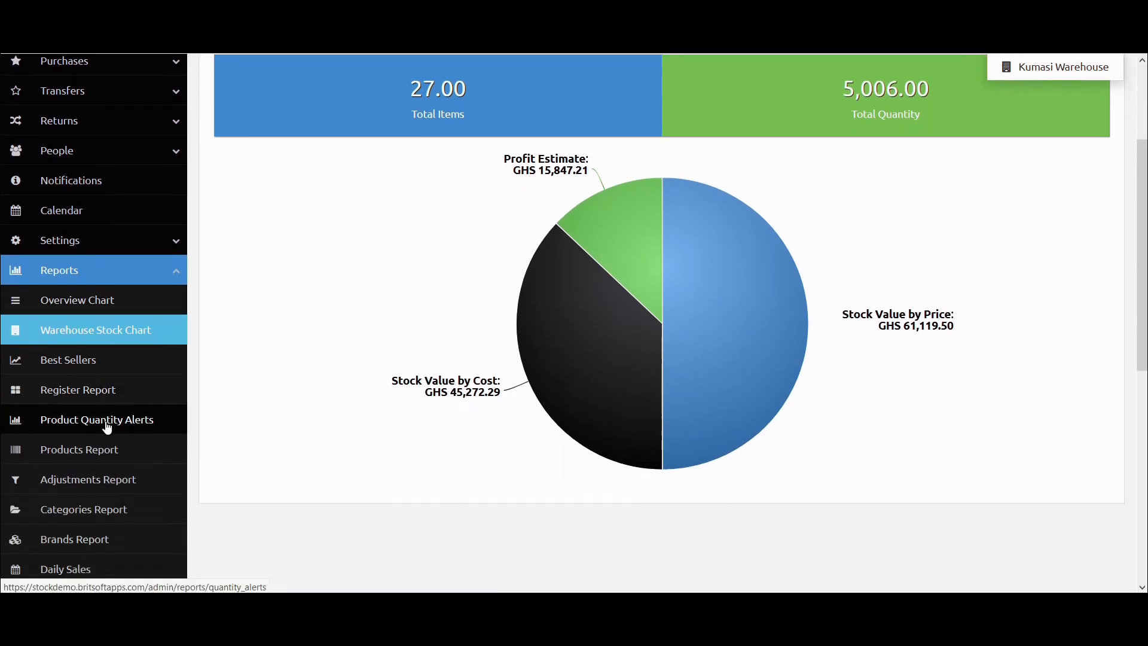
pyautogui.scroll(-2, 111, 413)
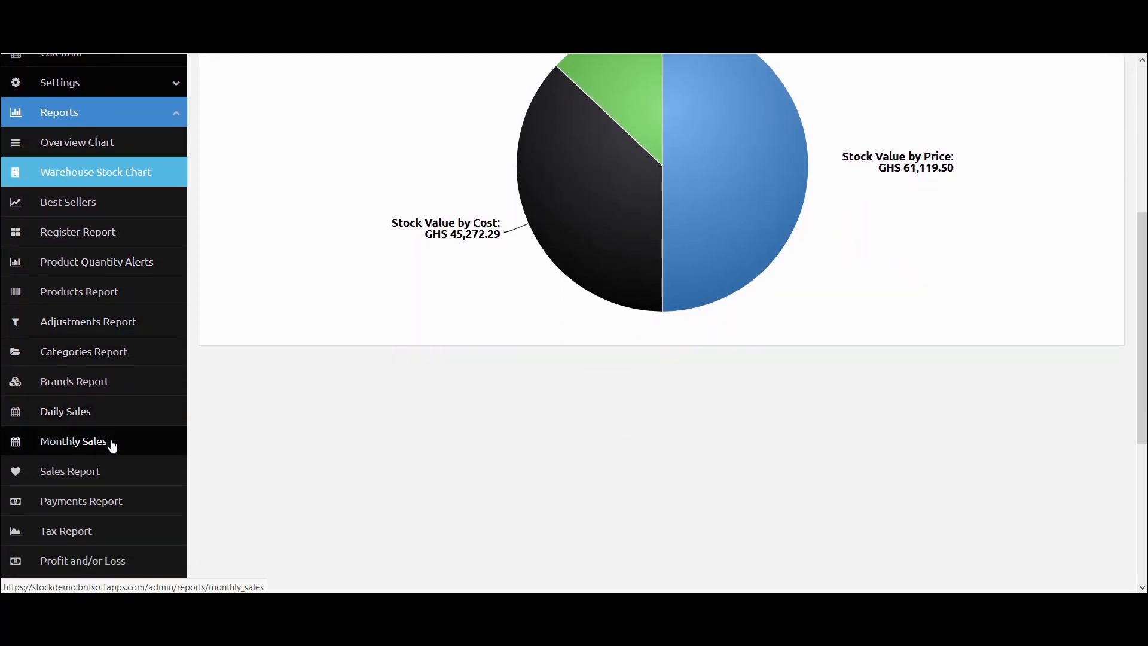
pyautogui.click(77, 419)
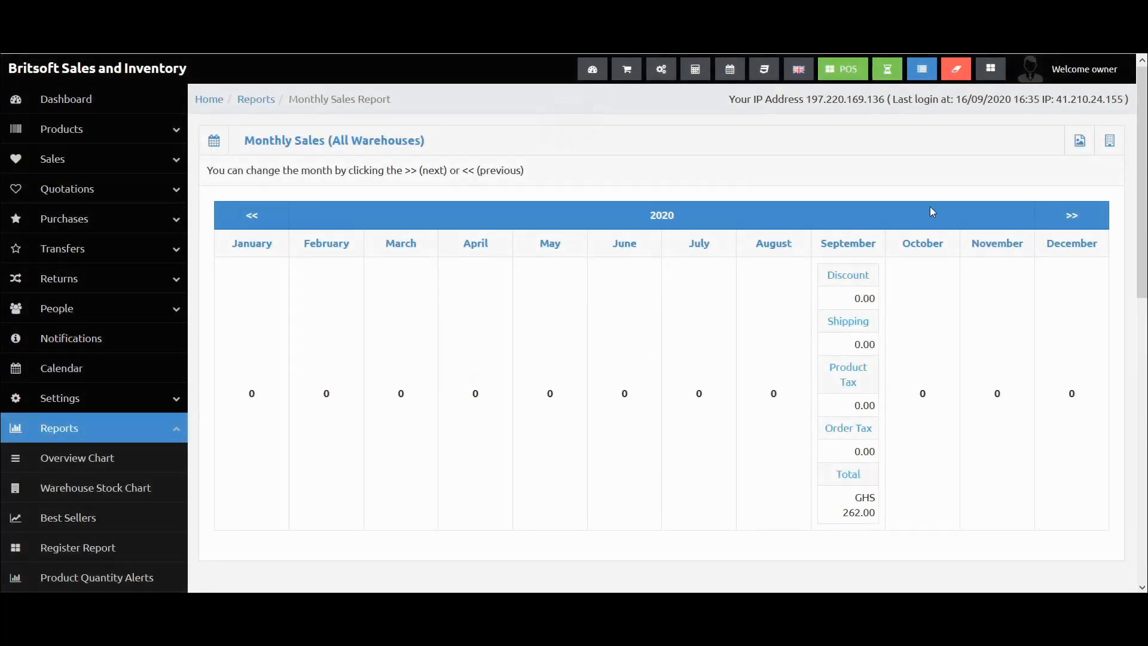
pyautogui.click(1114, 146)
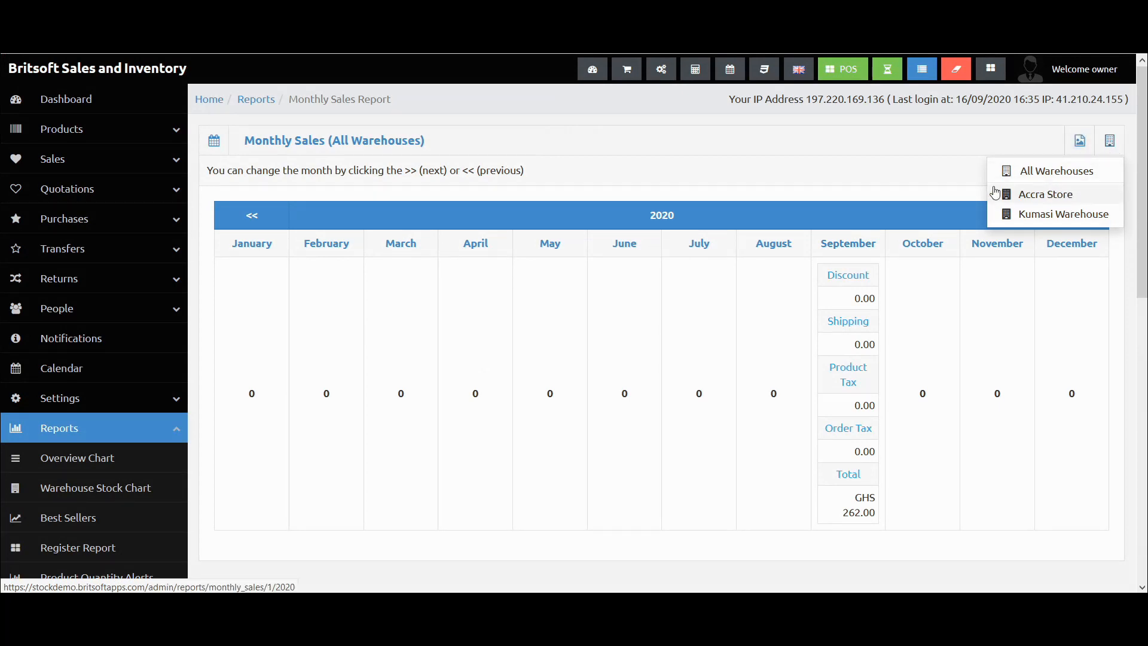
pyautogui.click(594, 199)
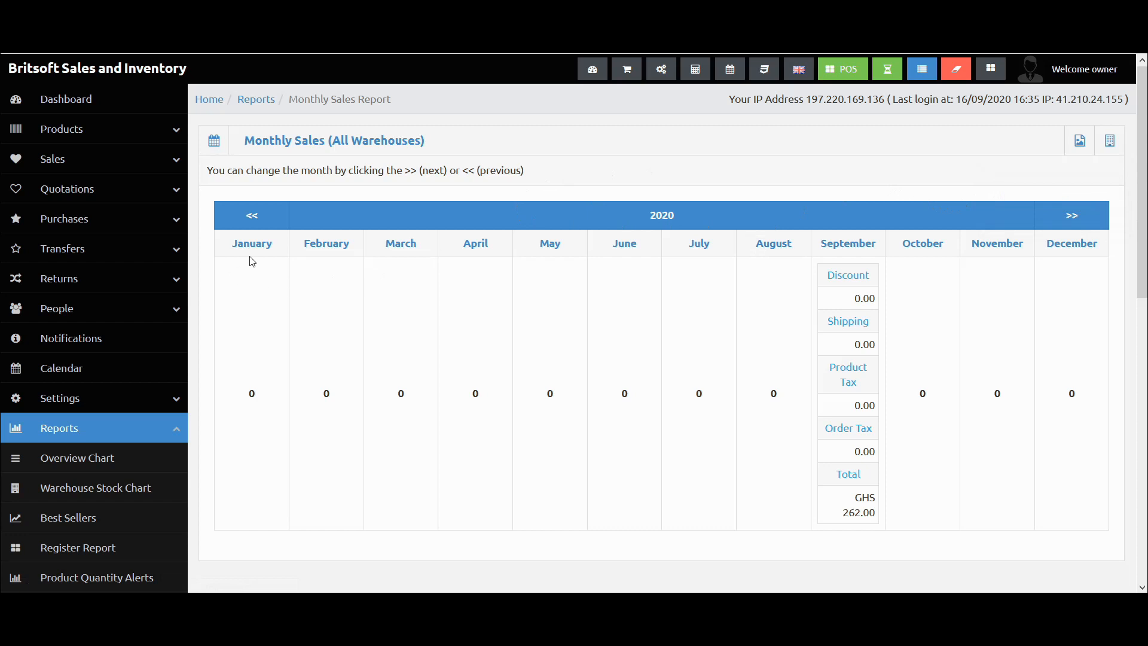
# Step: View the monthly sales for 2019, and return to 2020
pyautogui.click(250, 222)
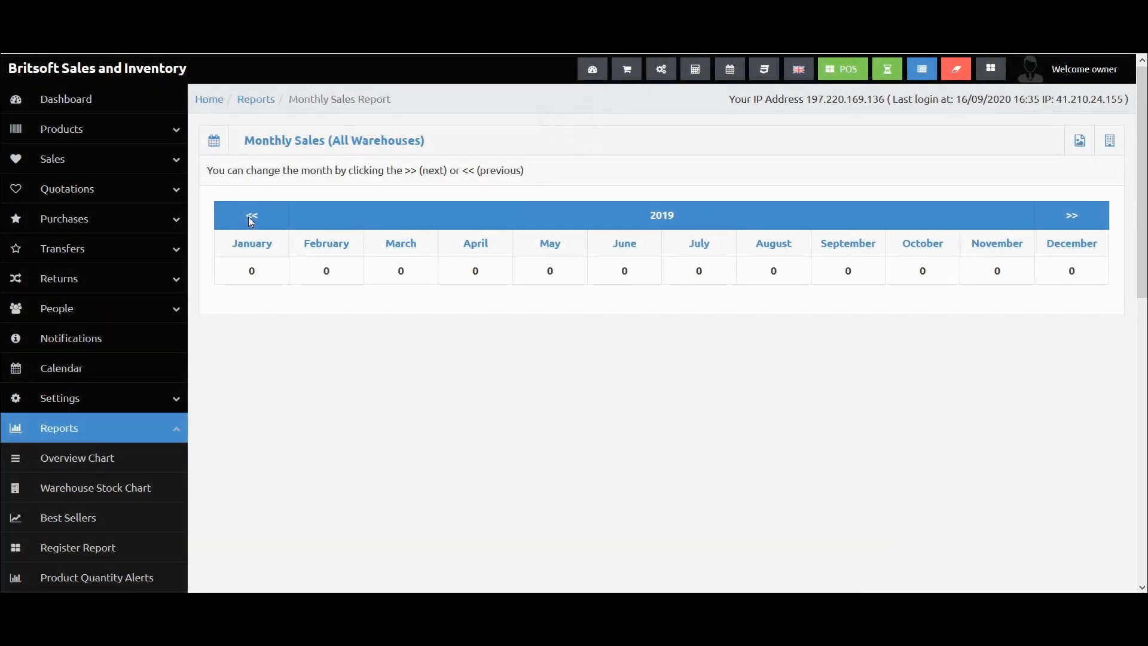
pyautogui.click(1071, 217)
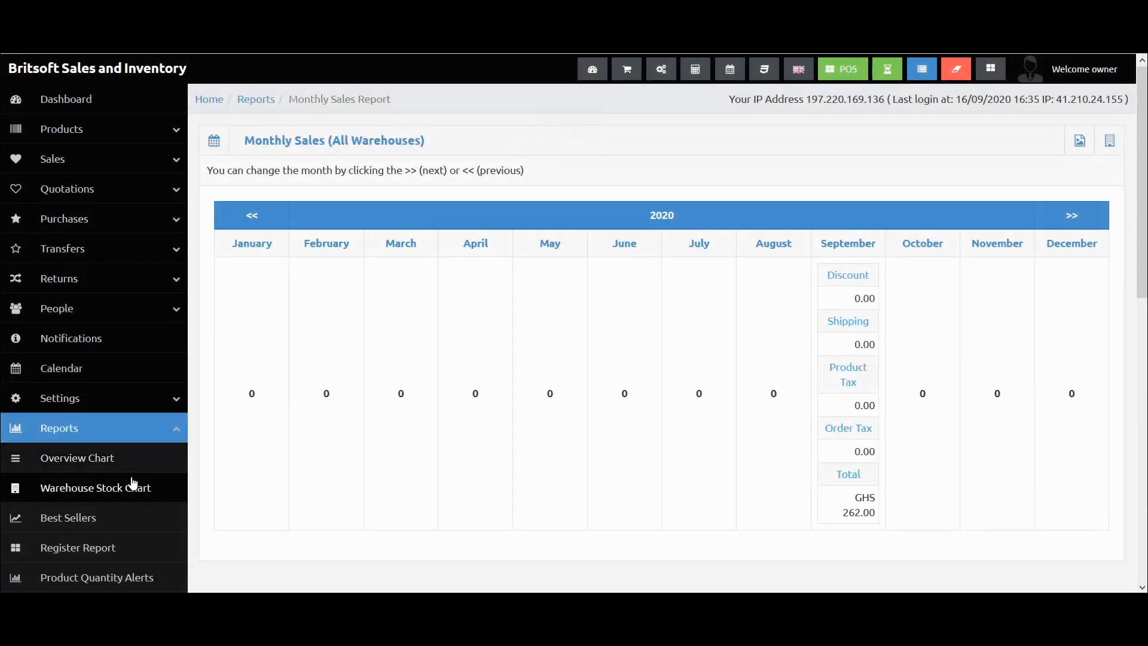
# Step: Open the daily sales report and look through the sales by day for September 2020
pyautogui.scroll(-1, 139, 472)
pyautogui.scroll(-1, 139, 472)
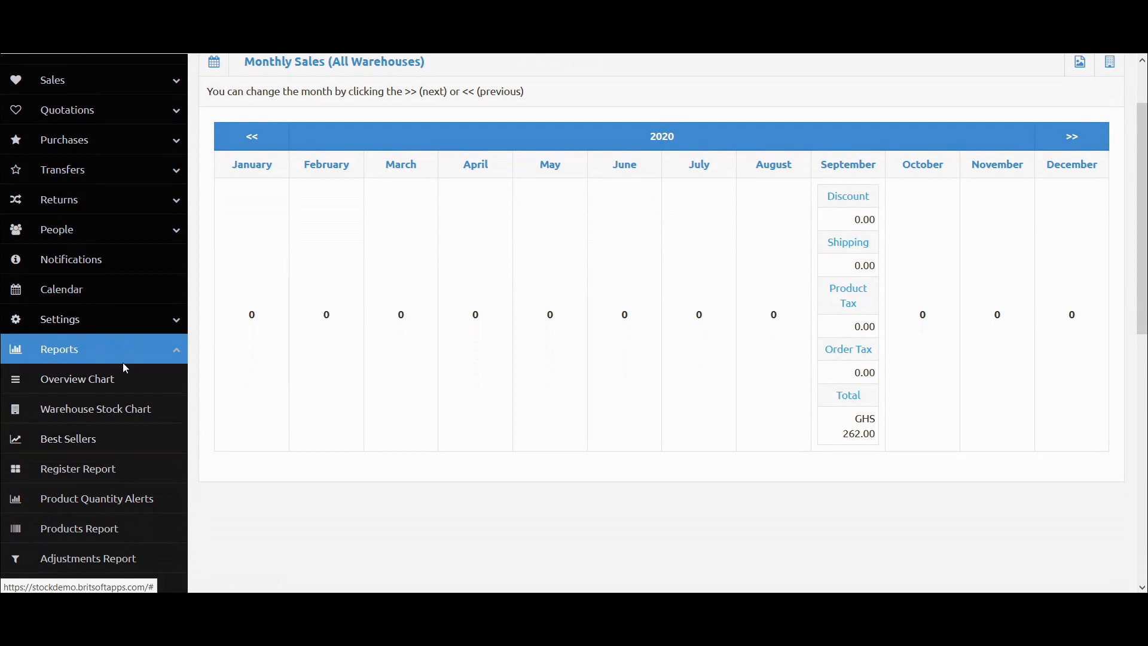
pyautogui.scroll(2, 159, 352)
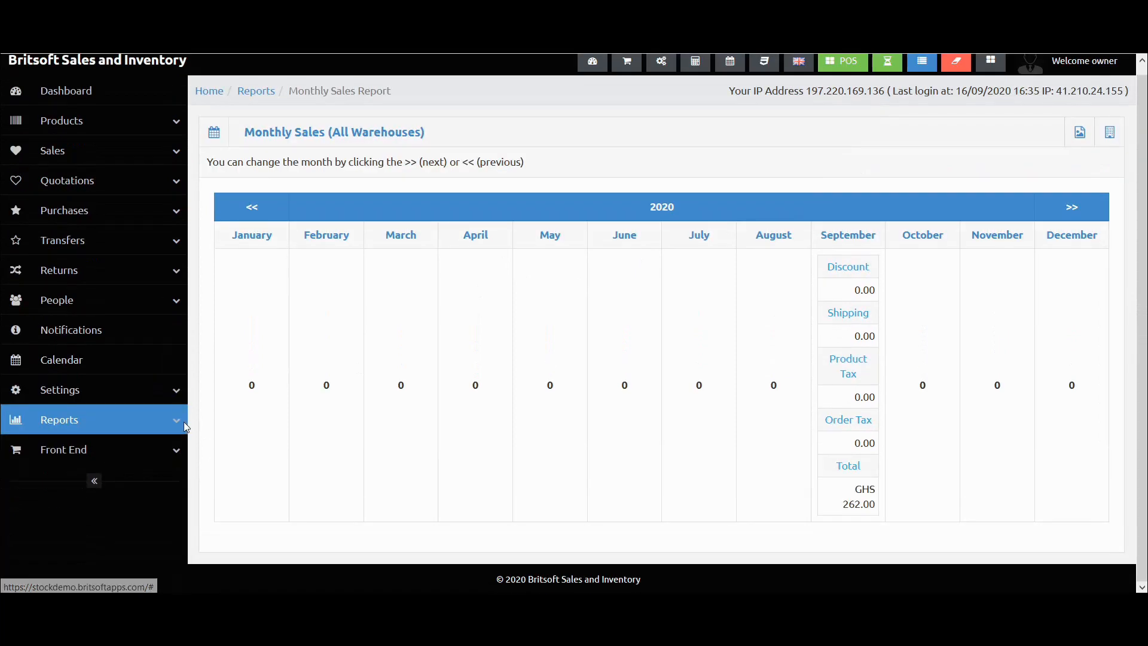
pyautogui.scroll(-8, 98, 429)
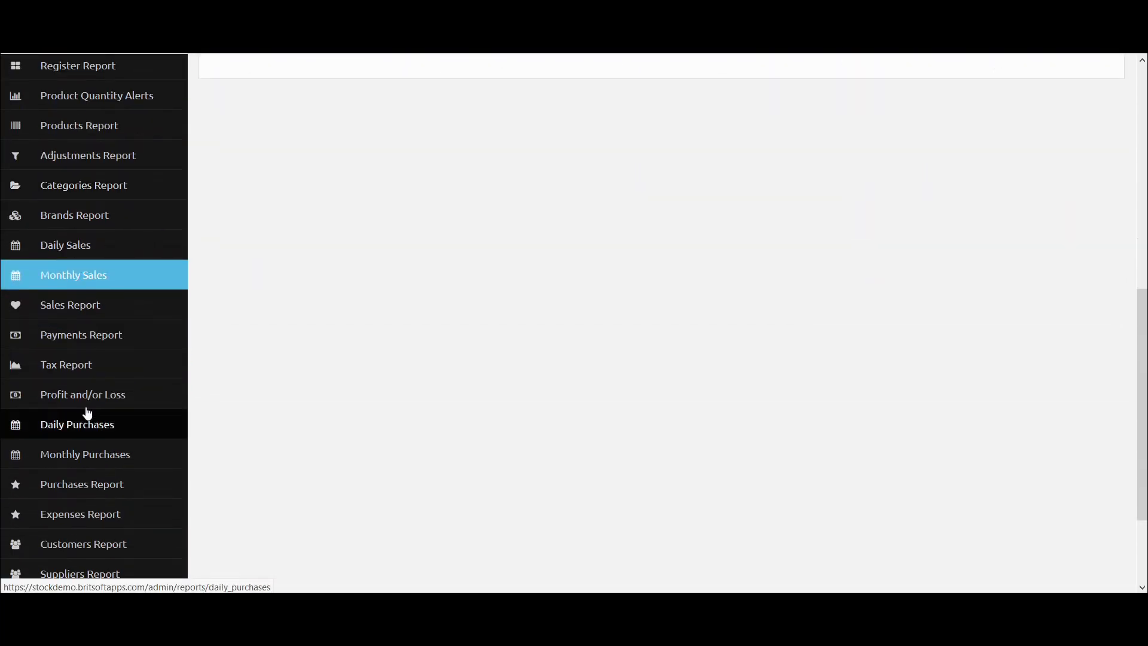
pyautogui.click(67, 254)
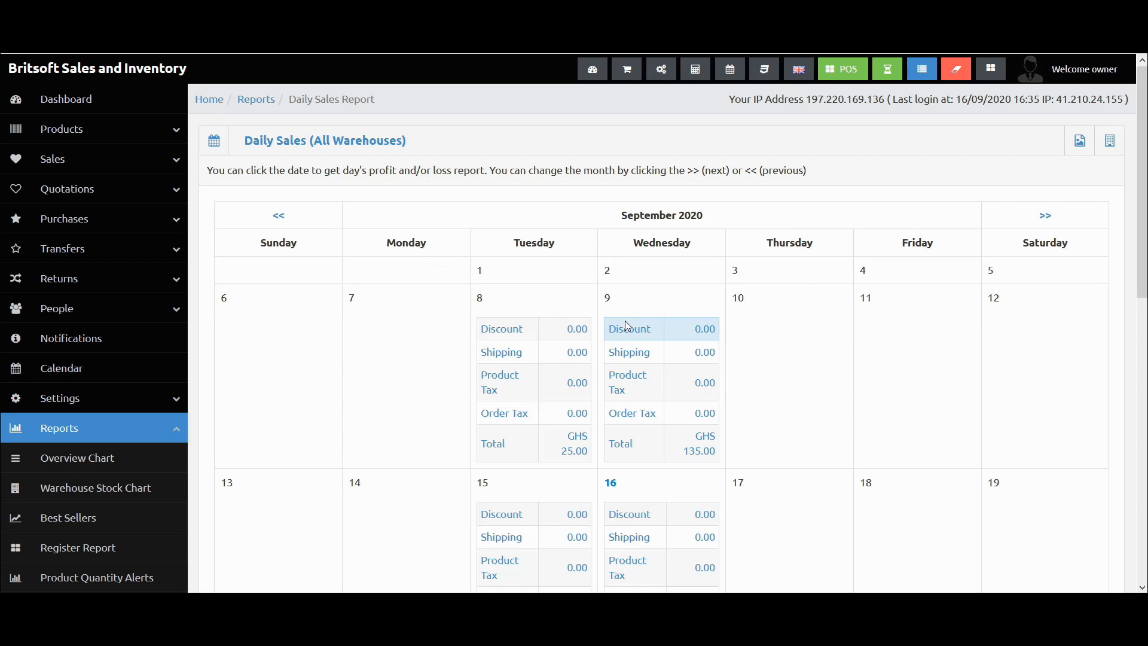
pyautogui.scroll(-3, 167, 464)
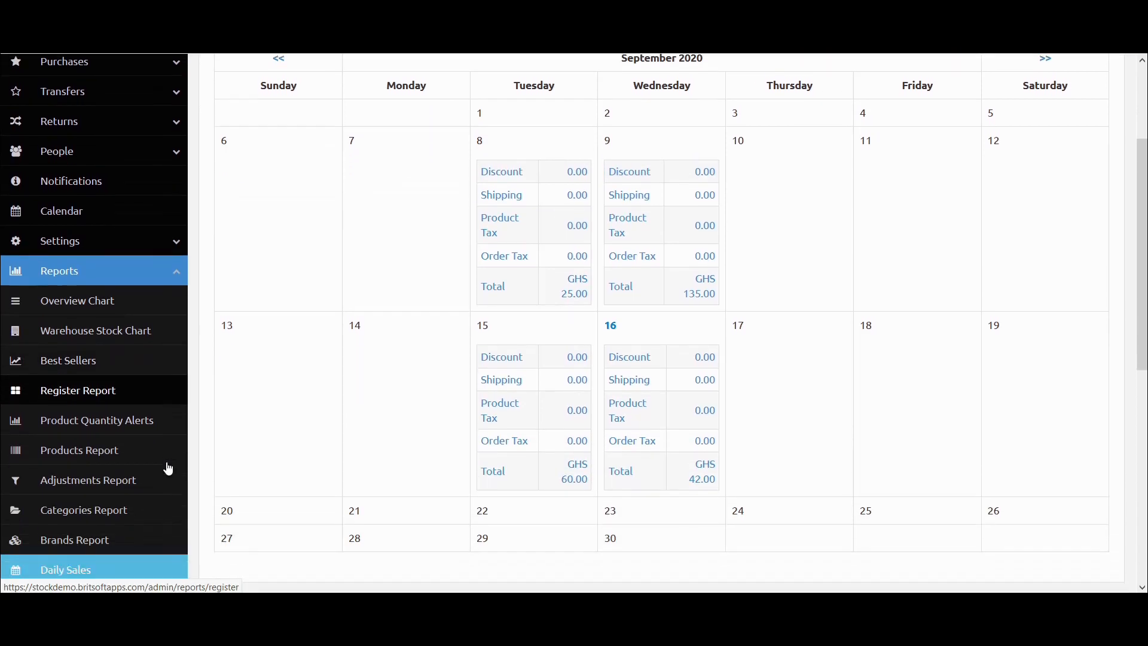
# Step: Open the Profit and/or Loss report and check the date ranges it can be filtered by
pyautogui.scroll(-1, 170, 467)
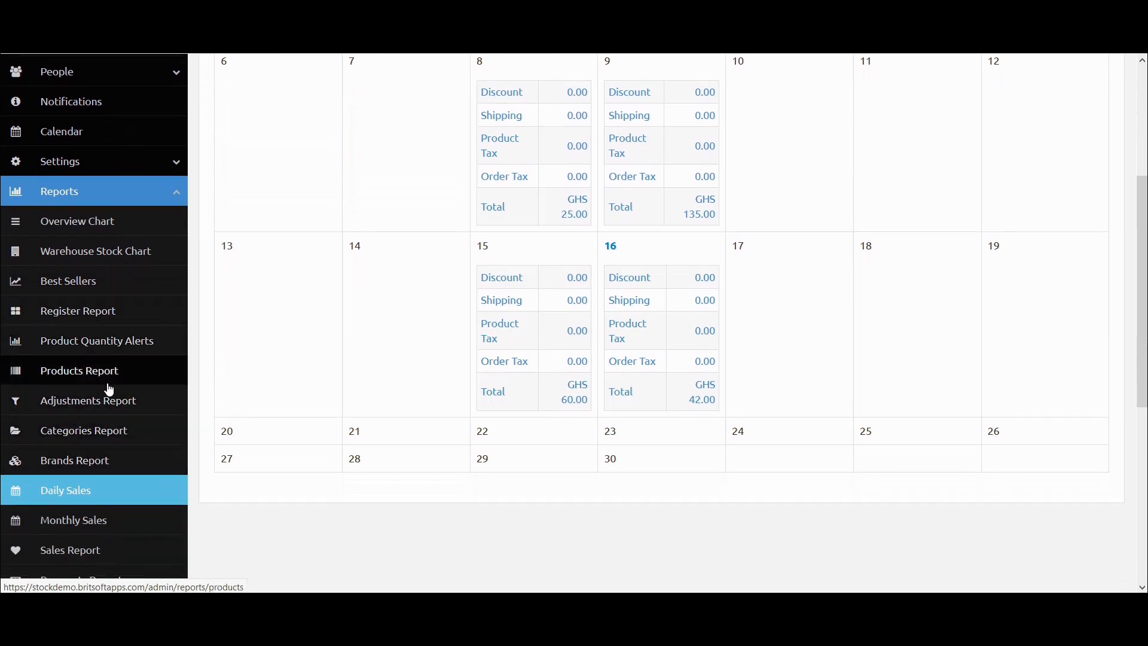
pyautogui.scroll(-1, 103, 493)
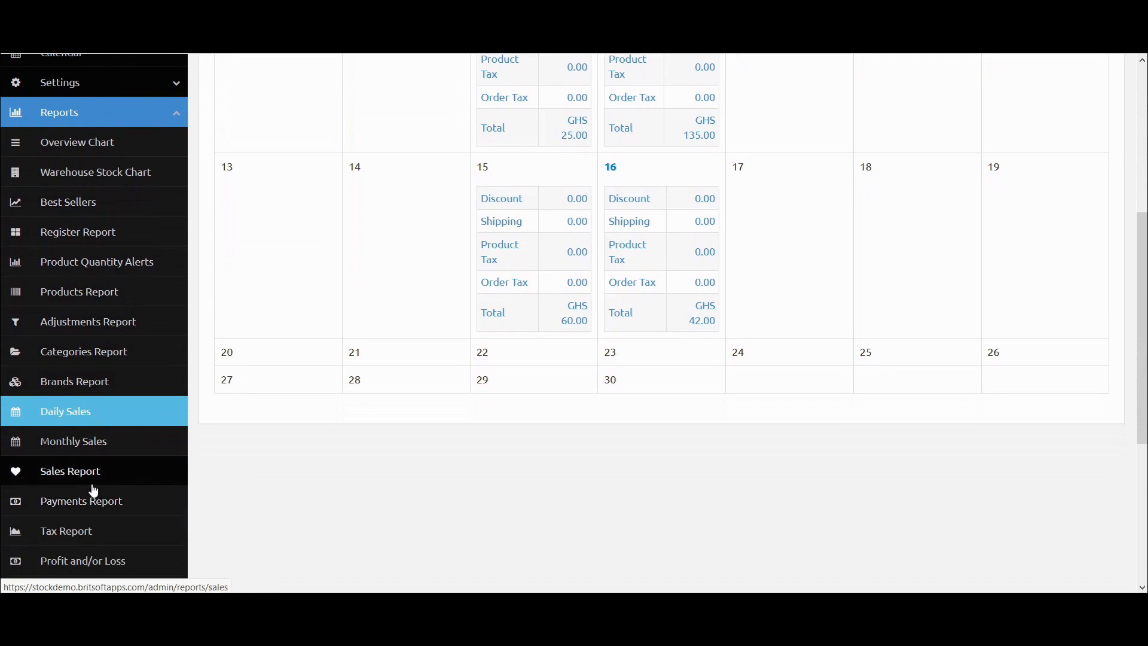
pyautogui.click(83, 560)
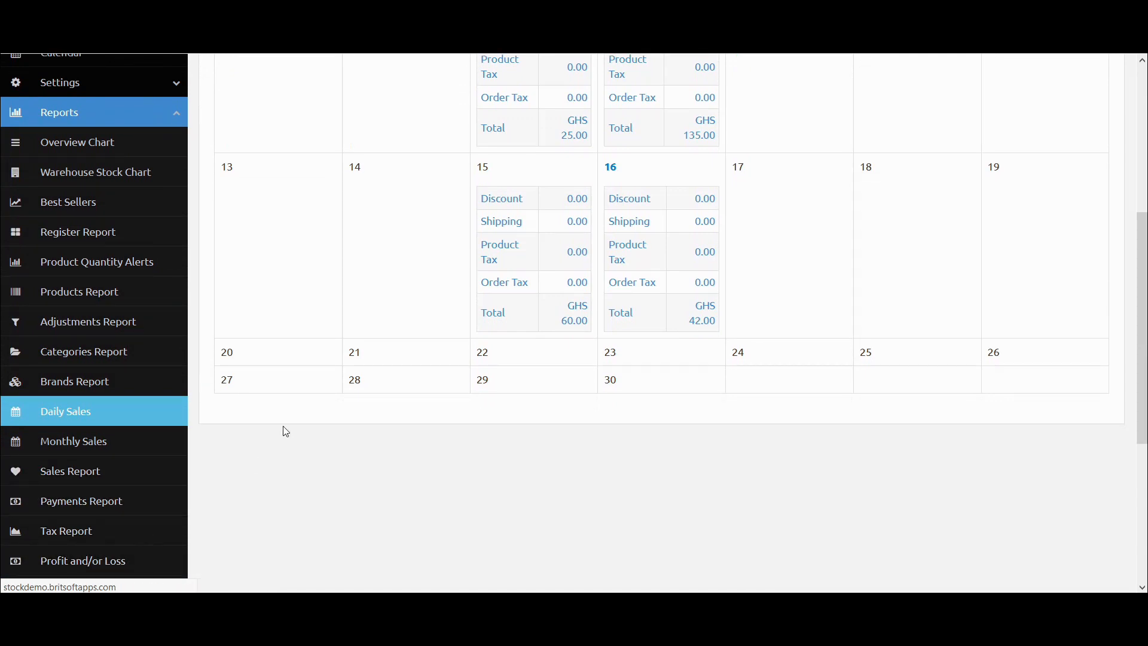
pyautogui.scroll(-1, 295, 423)
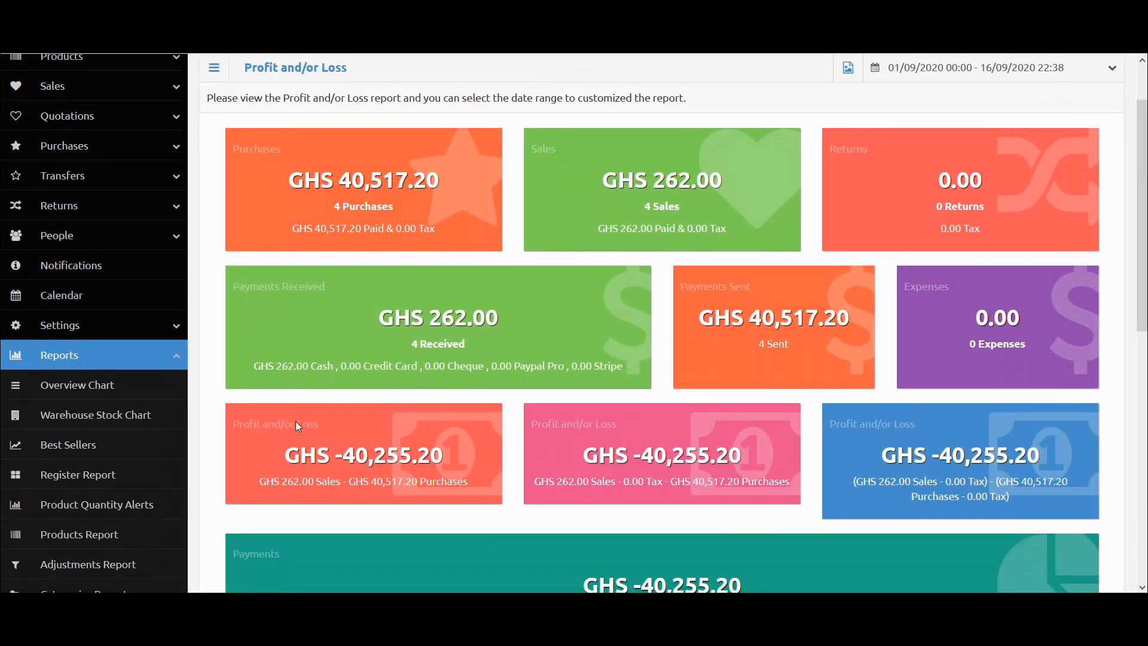
pyautogui.scroll(1, 432, 353)
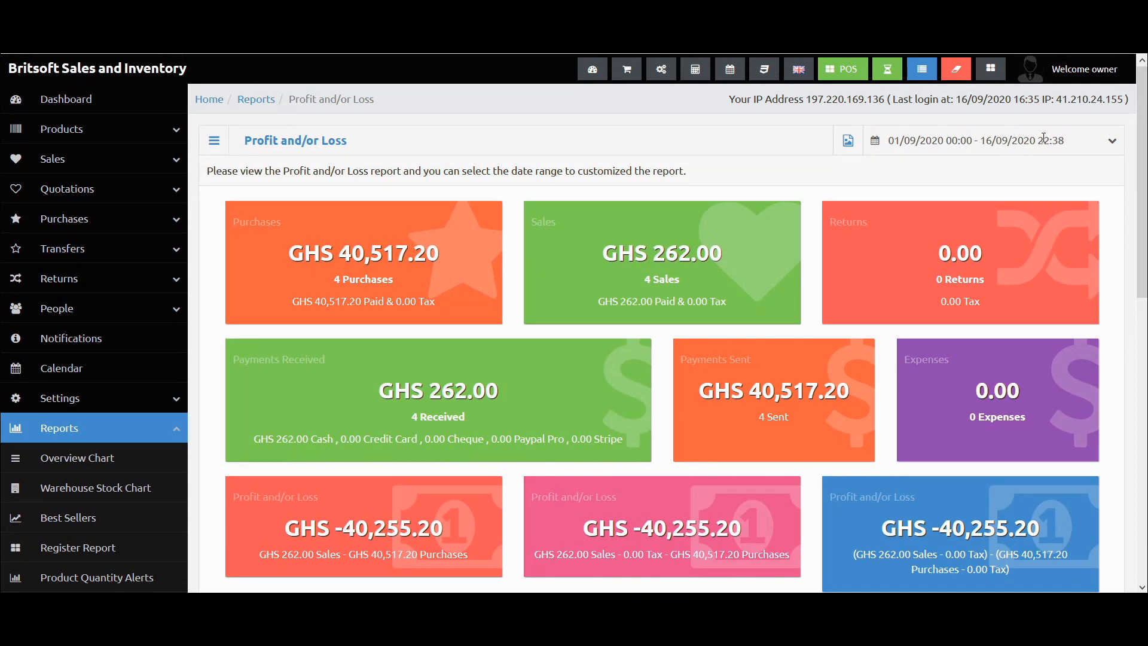
pyautogui.click(1074, 147)
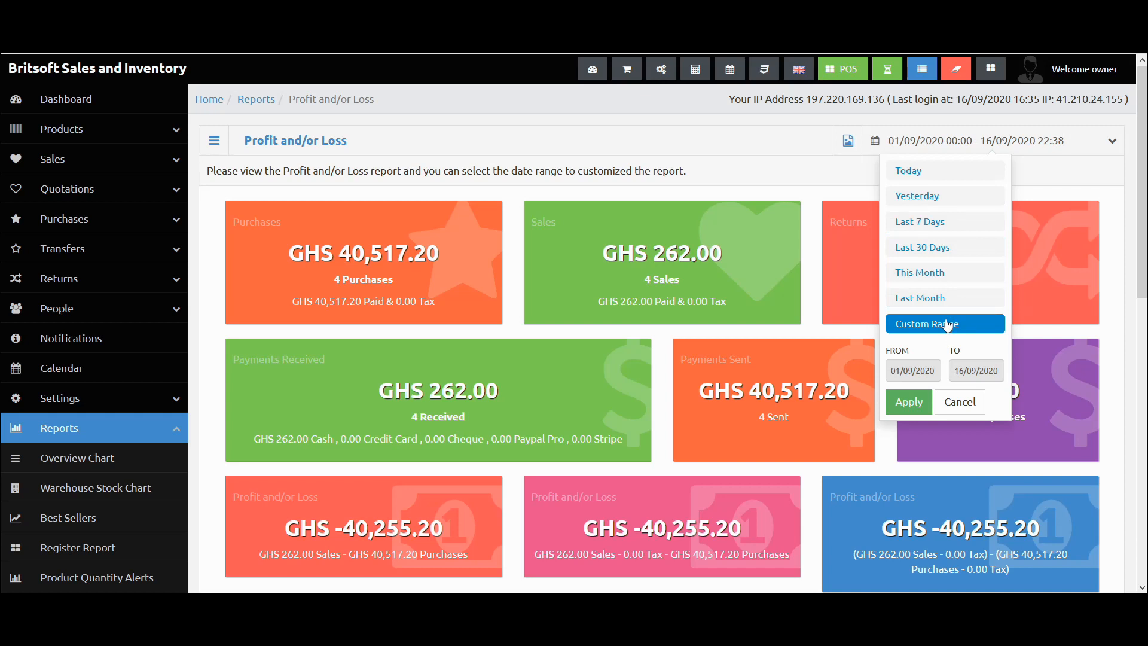
pyautogui.click(768, 152)
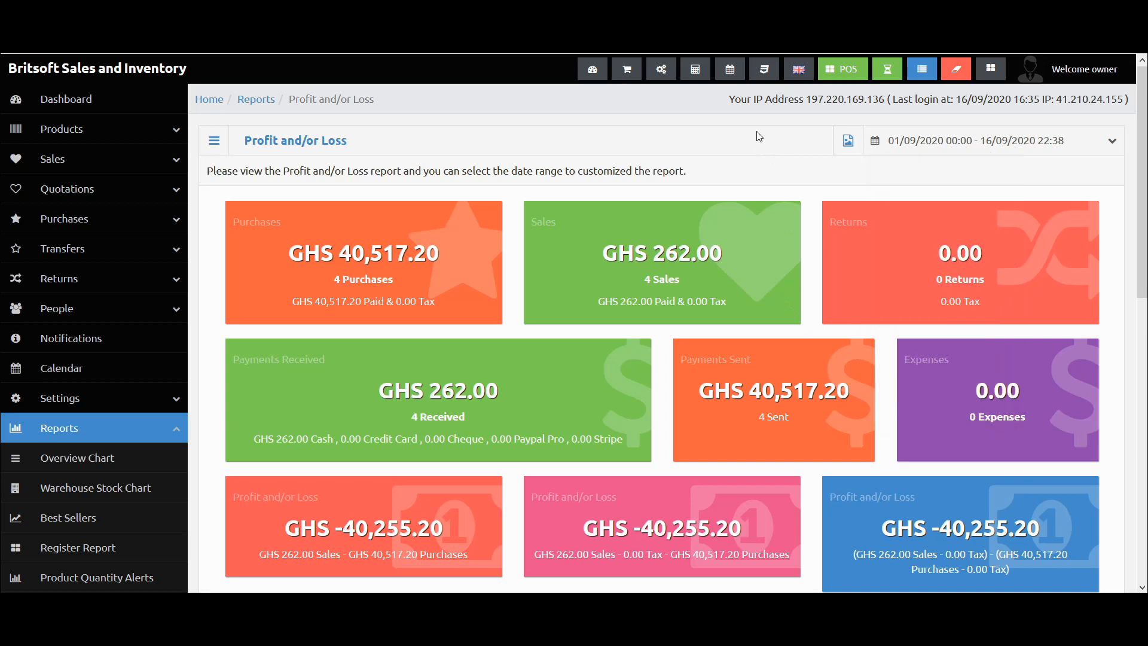
# Step: Look through the profit and loss figures down to the breakdowns for the Accra Store and Kumasi Warehouse
pyautogui.scroll(-4, 760, 136)
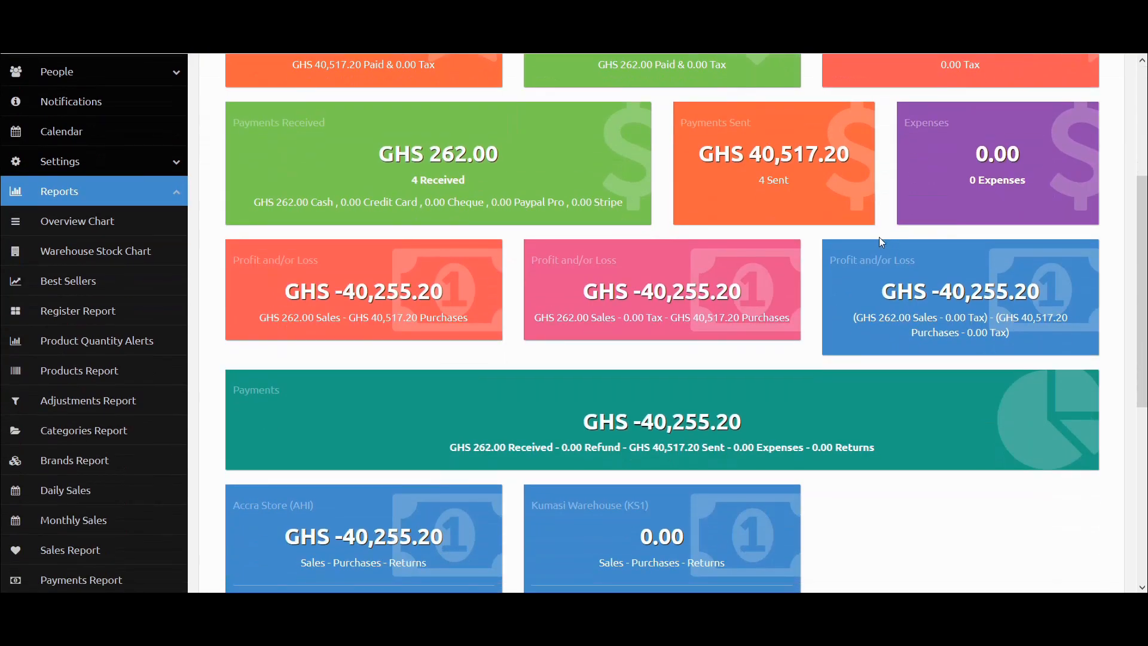
pyautogui.scroll(-3, 715, 251)
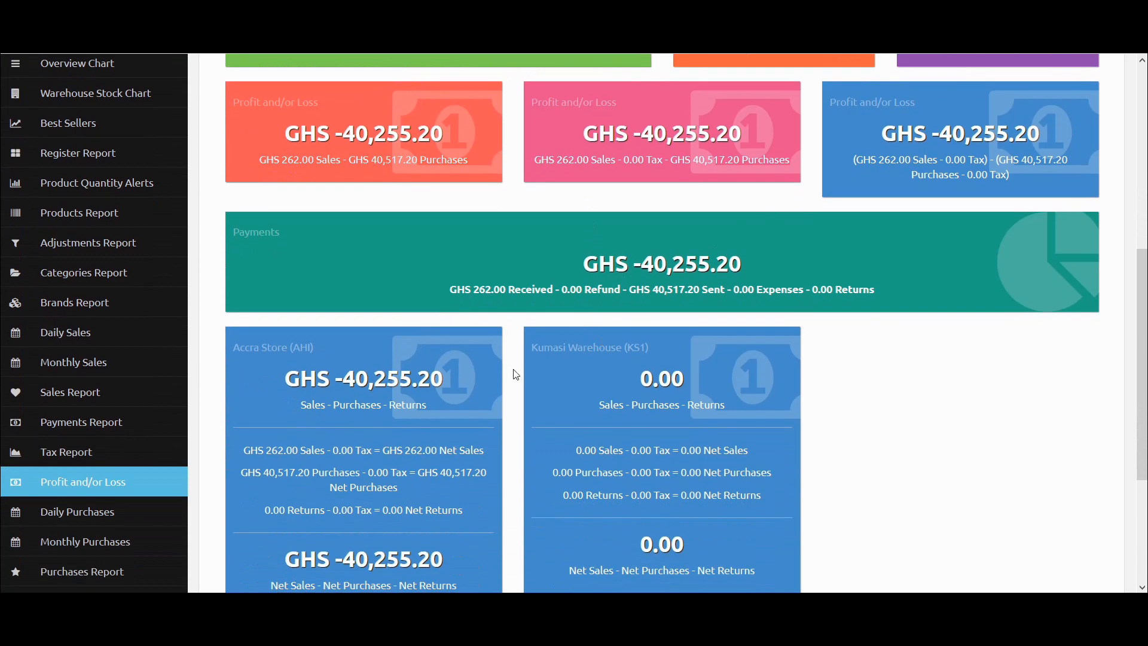
pyautogui.scroll(-3, 516, 375)
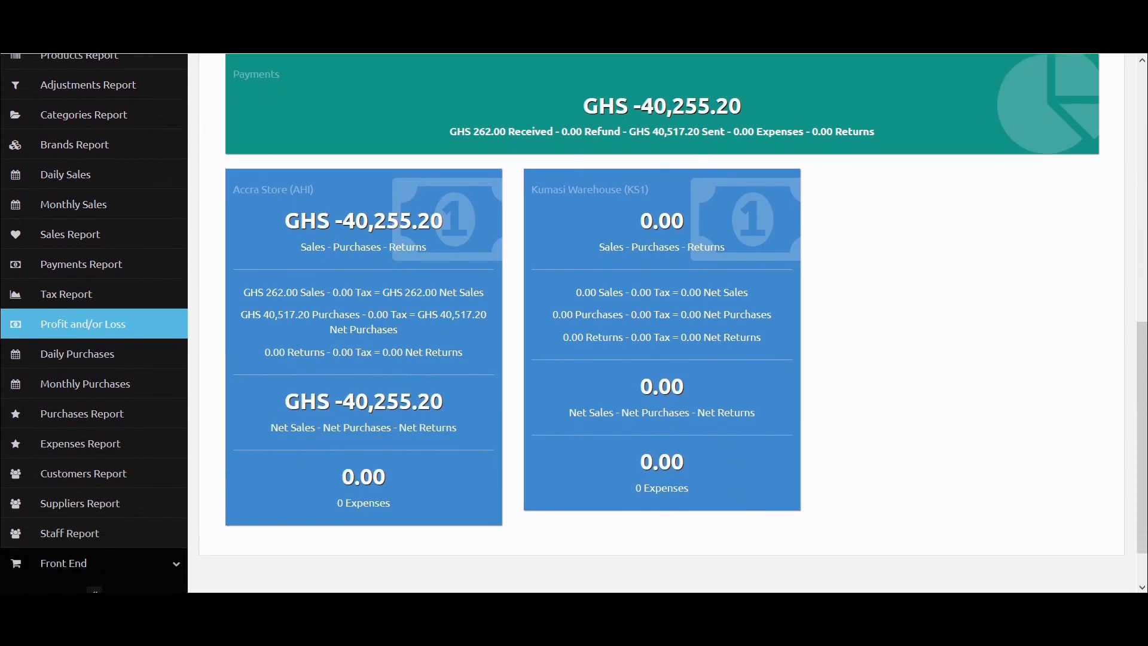